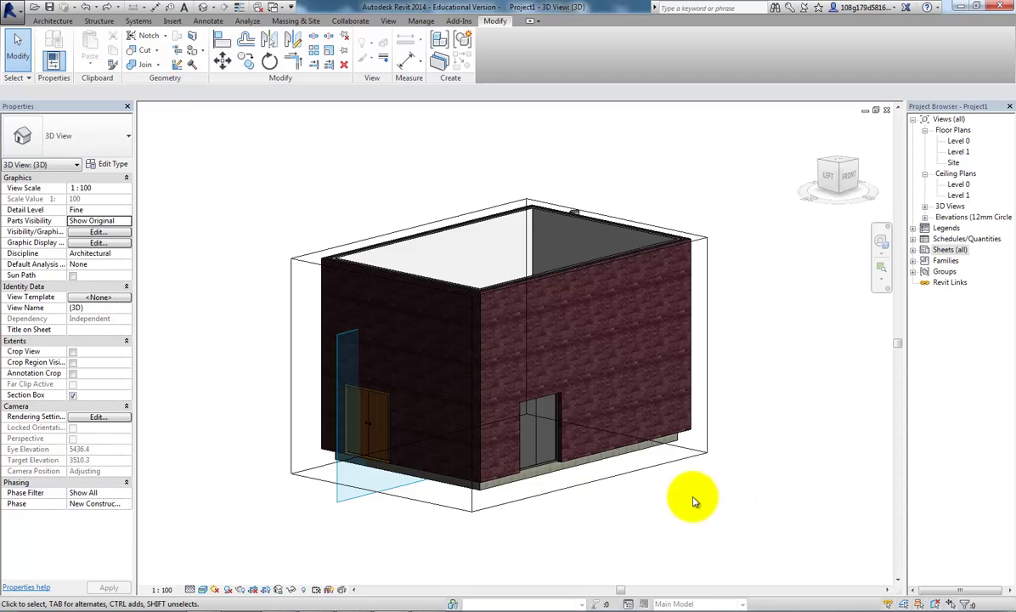
- Open the sheet A100 - Unnamed from the project's sheets
middle_drag(693, 502, 708, 513)
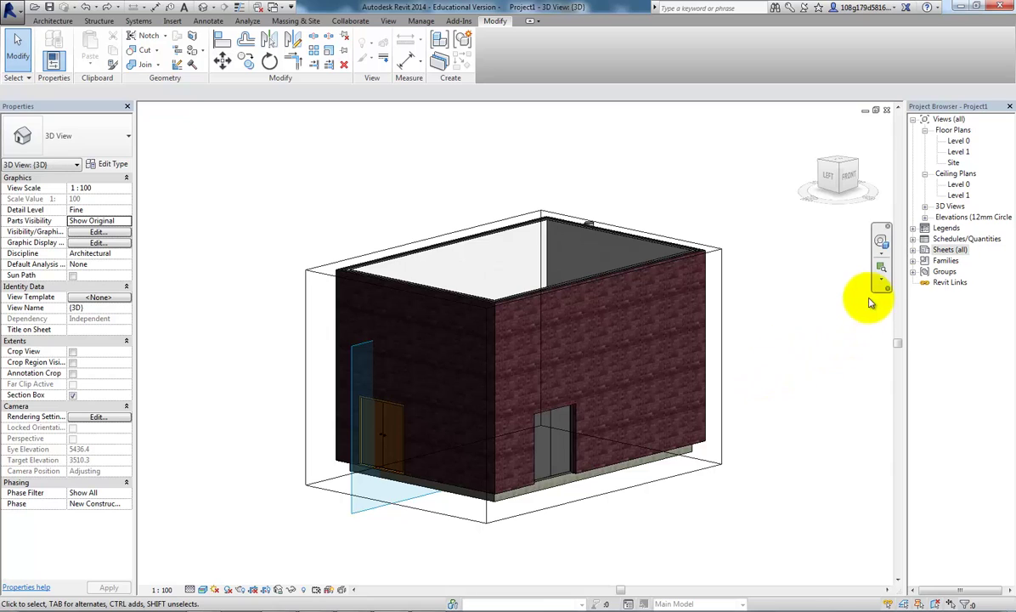
double_click(925, 250)
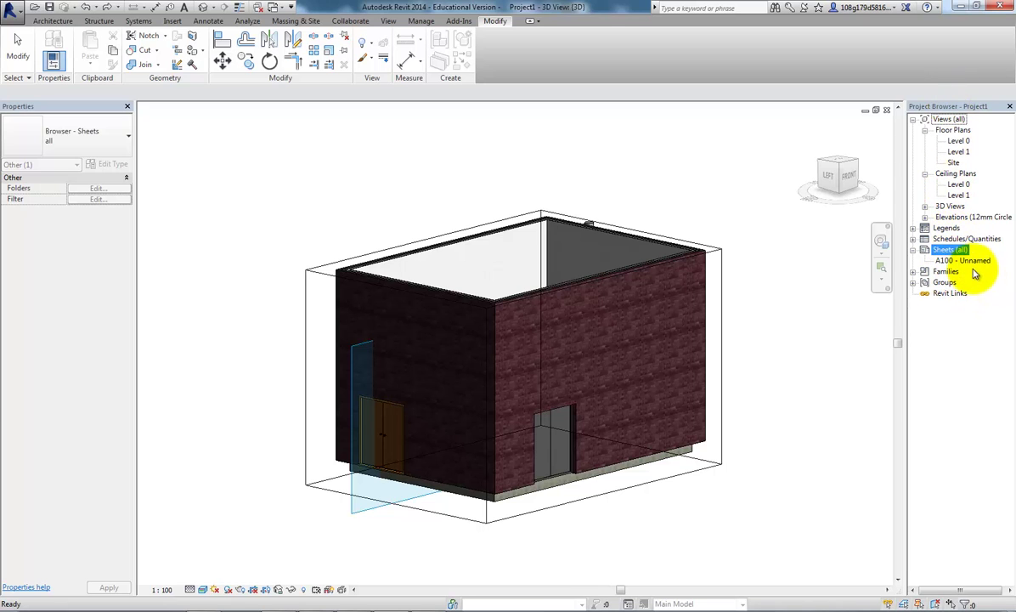
double_click(967, 260)
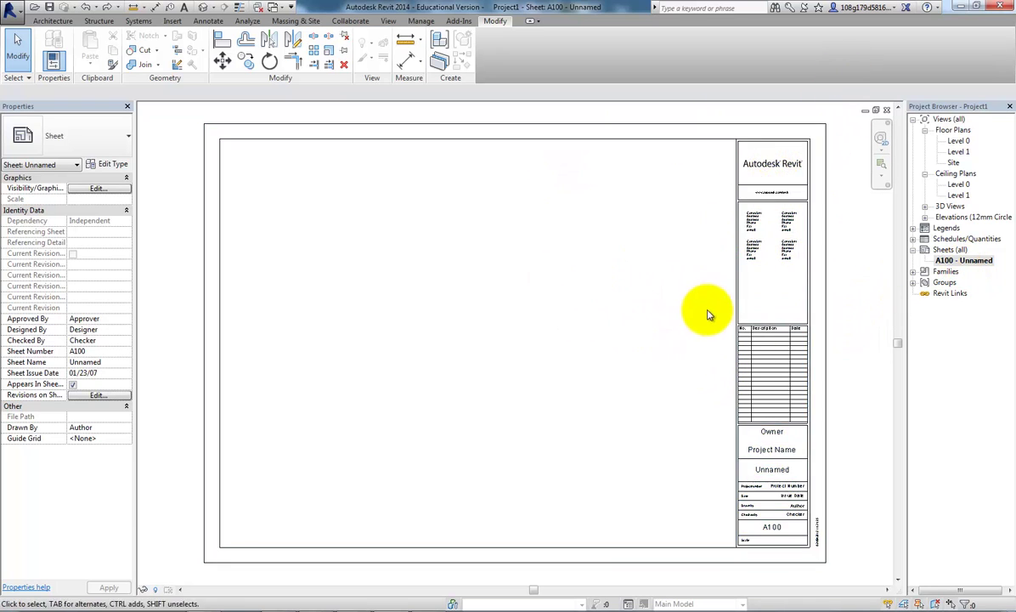
- Enter the drafter's name as the sheet's Drawn By property
middle_drag(692, 381, 571, 314)
scroll(711, 440, up, 2)
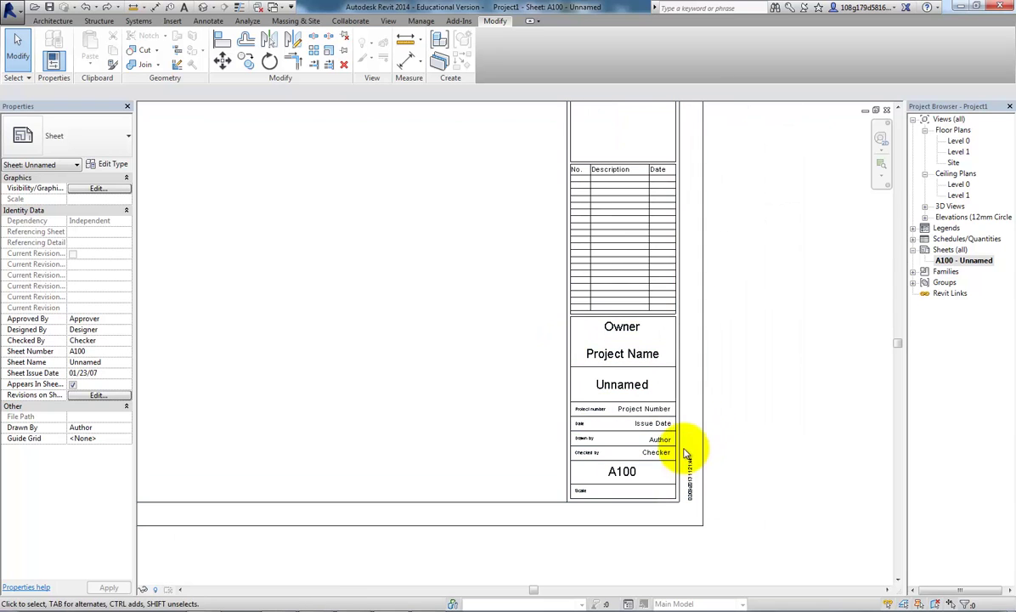
scroll(639, 464, up, 2)
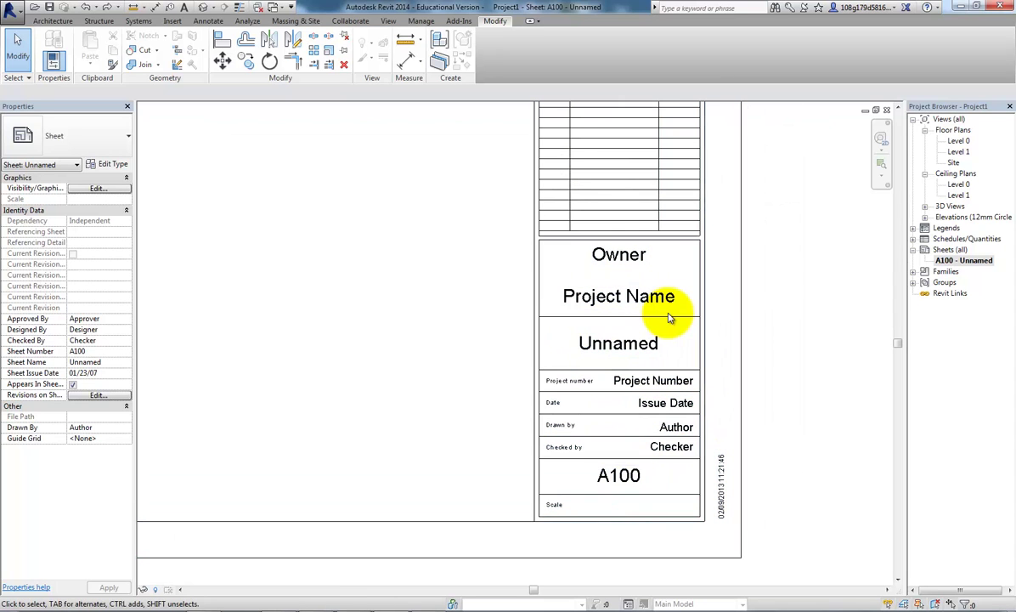
scroll(668, 317, down, 5)
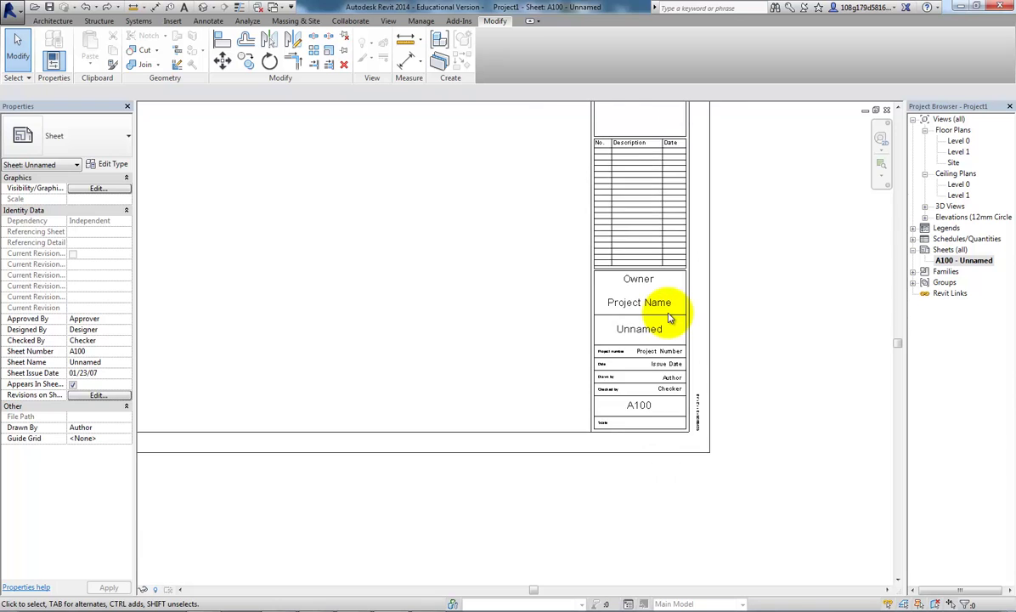
scroll(769, 465, up, 4)
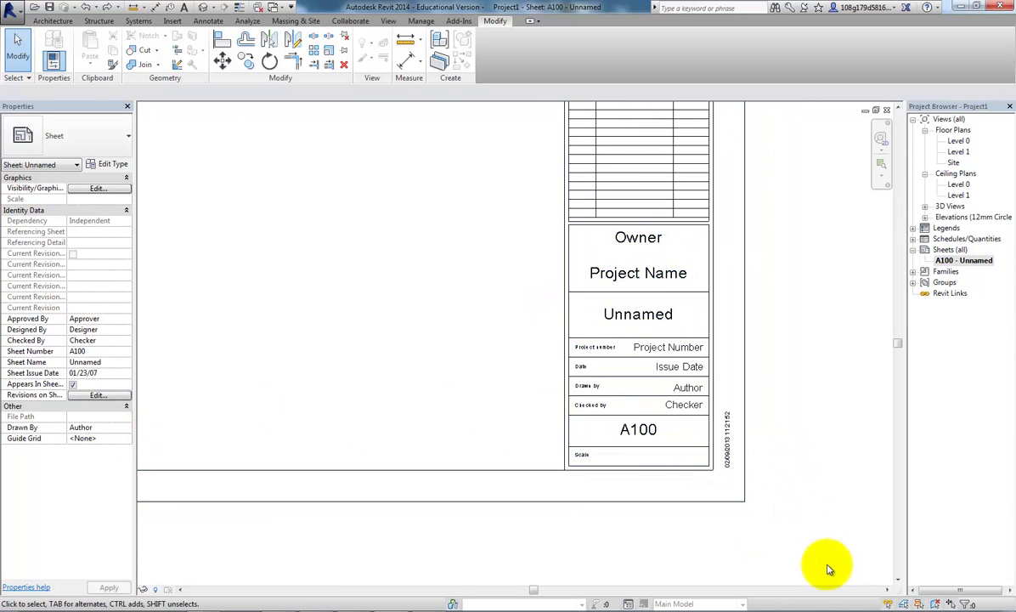
click(112, 427)
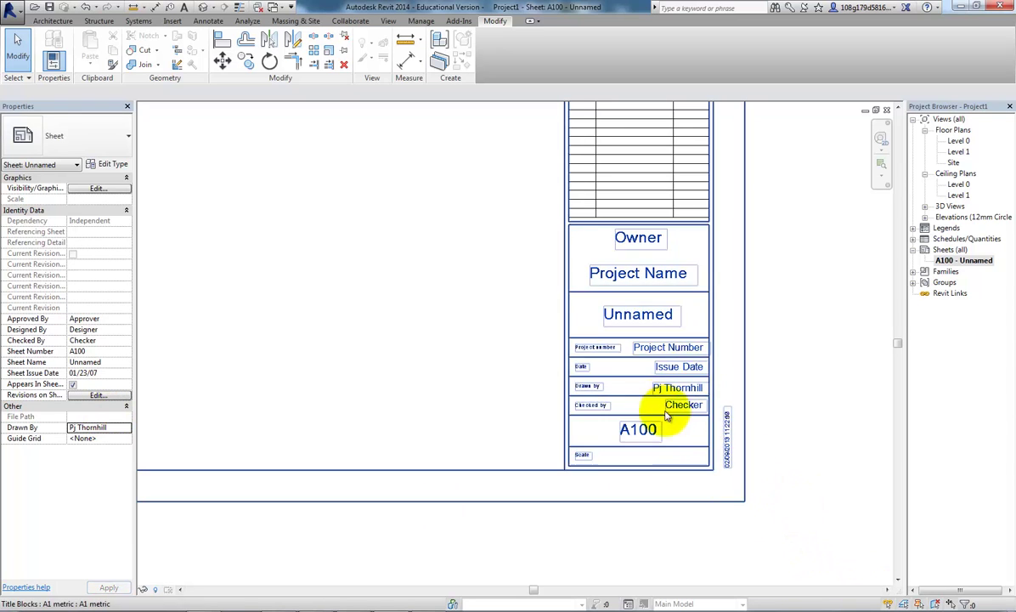
- Shorten the drafter's first name to a single initial directly in the title block's Drawn by field
click(673, 396)
click(671, 391)
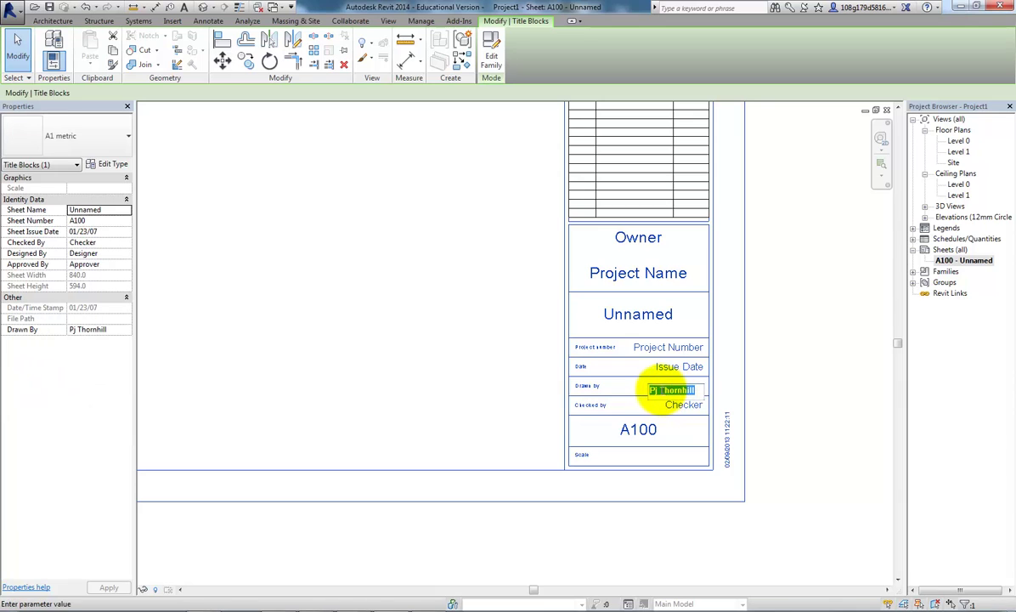
key(Delete)
click(437, 415)
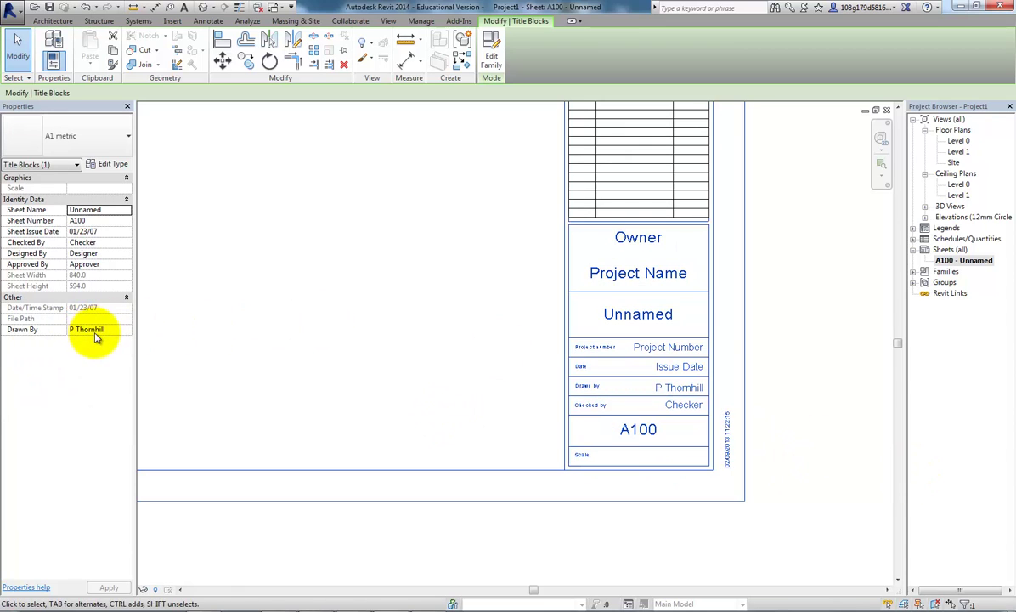
click(372, 340)
- Place the Level 0 floor plan view on the sheet, in the upper-left part of the drawing area
scroll(281, 272, down, 3)
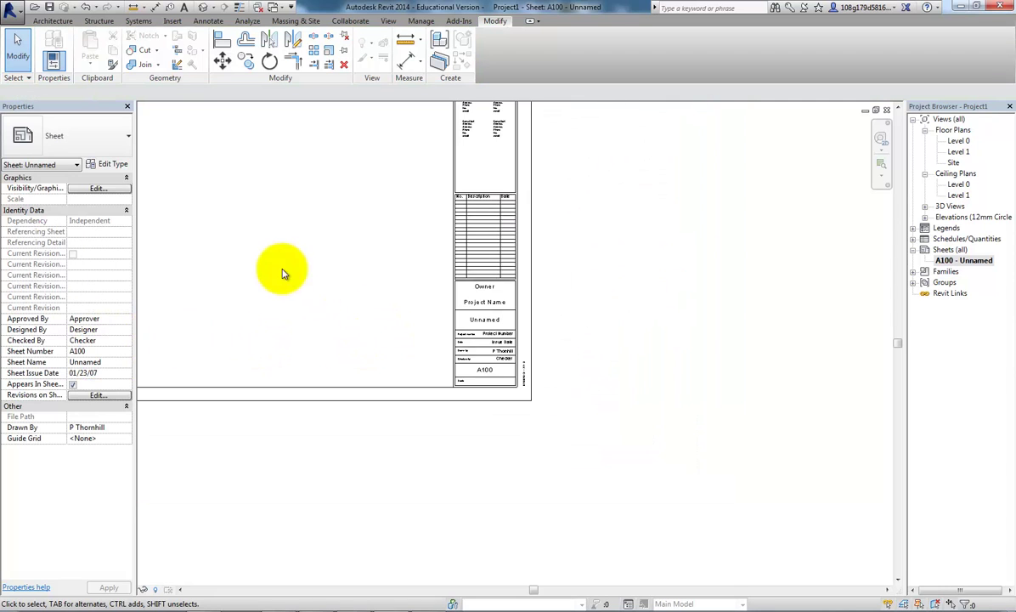
mouse_move(282, 272)
middle_down()
mouse_move(530, 402)
mouse_move(519, 322)
mouse_move(522, 349)
middle_up()
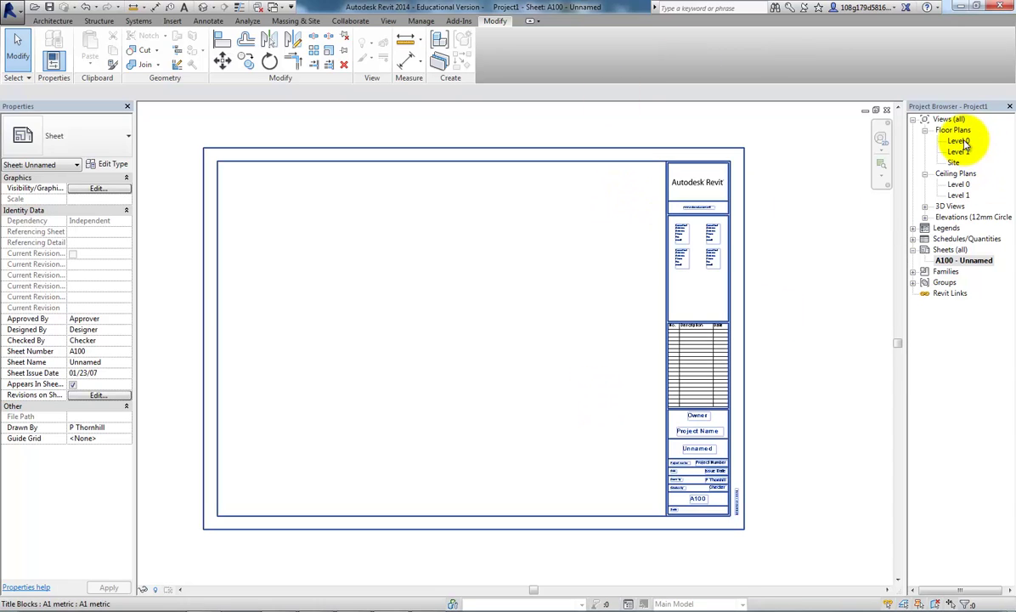
drag(962, 142, 367, 265)
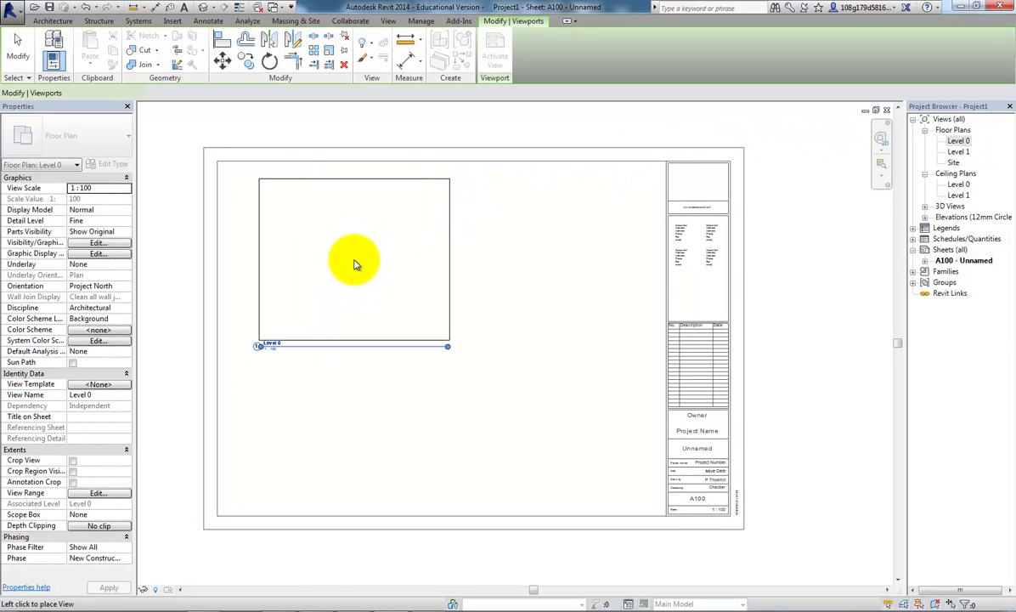
click(392, 278)
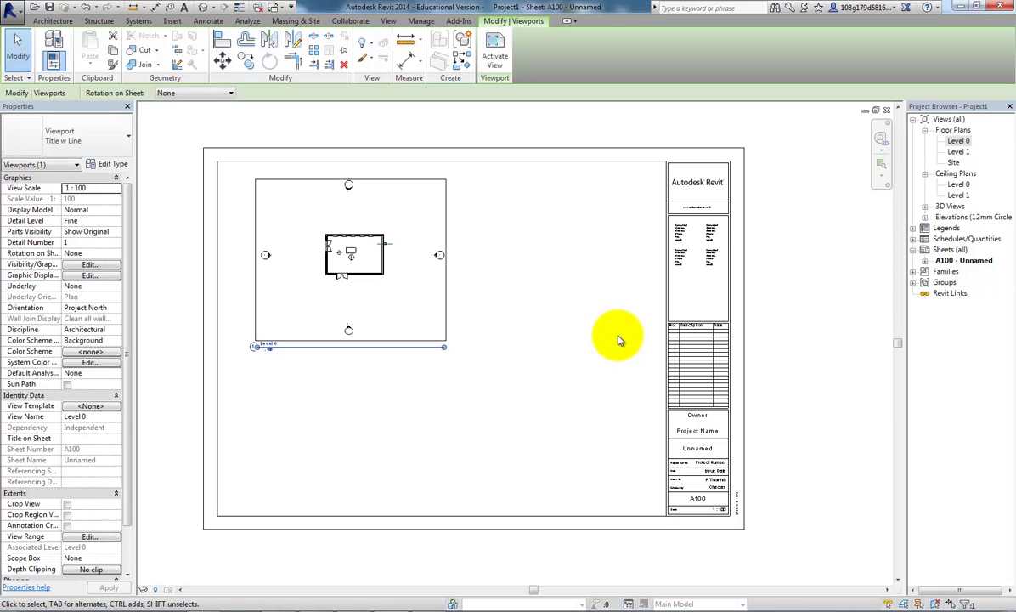
- Try view scales of 1:200 and 1:50 on the Level 0 viewport
scroll(419, 267, up, 5)
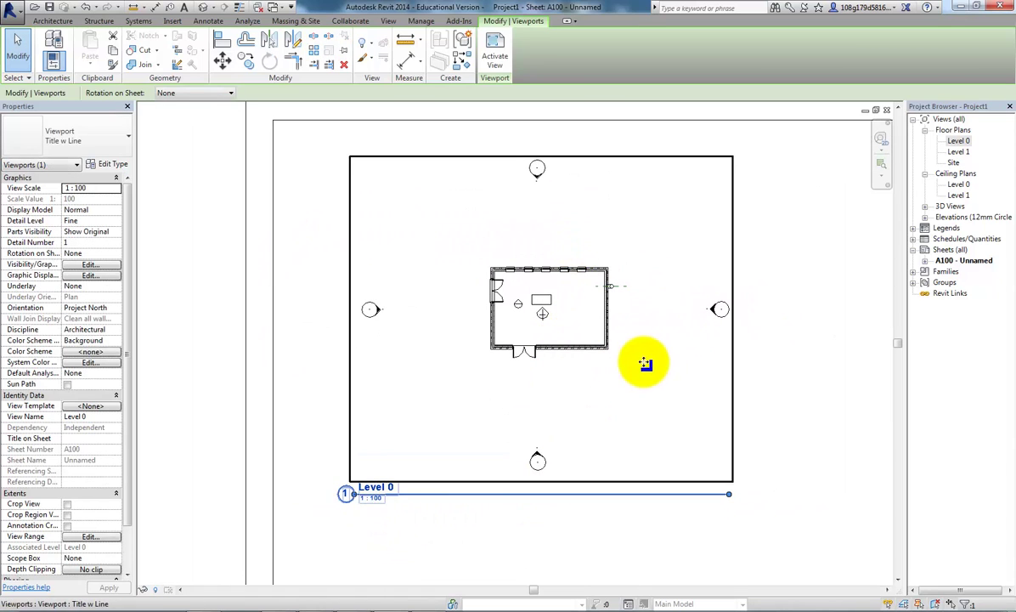
middle_drag(707, 268, 681, 278)
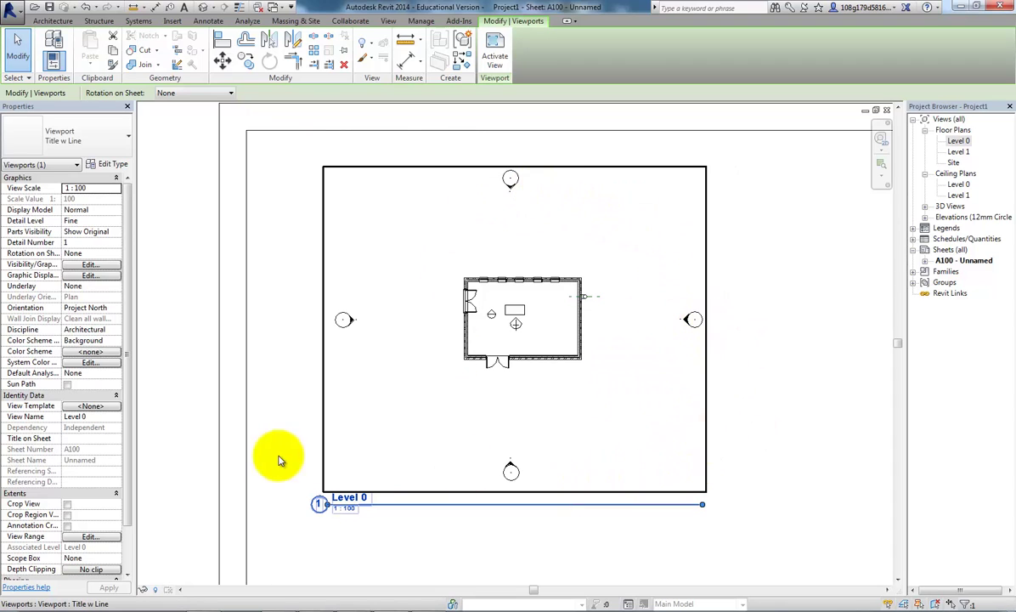
click(718, 310)
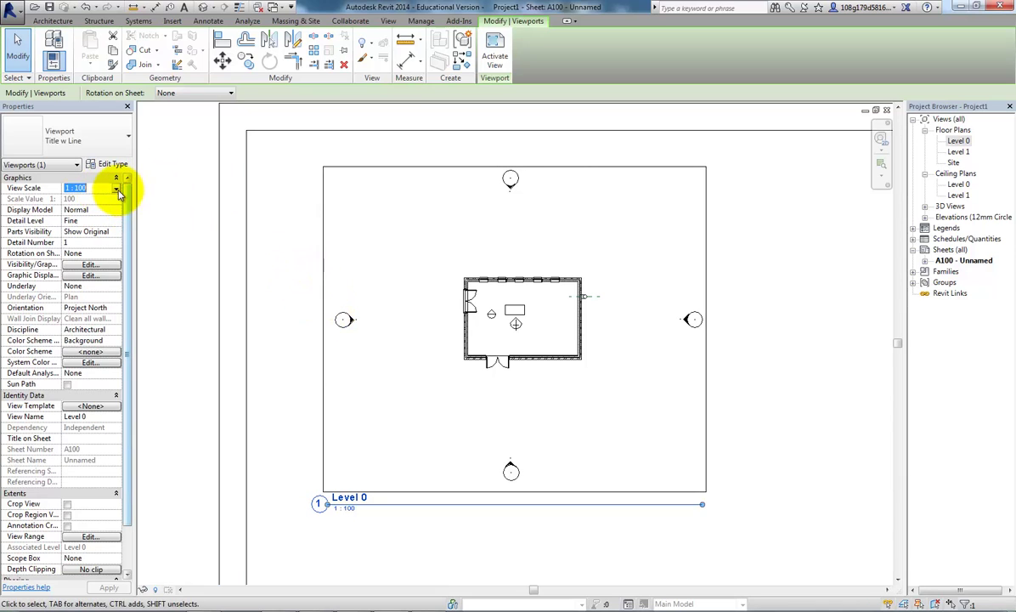
click(116, 190)
click(81, 219)
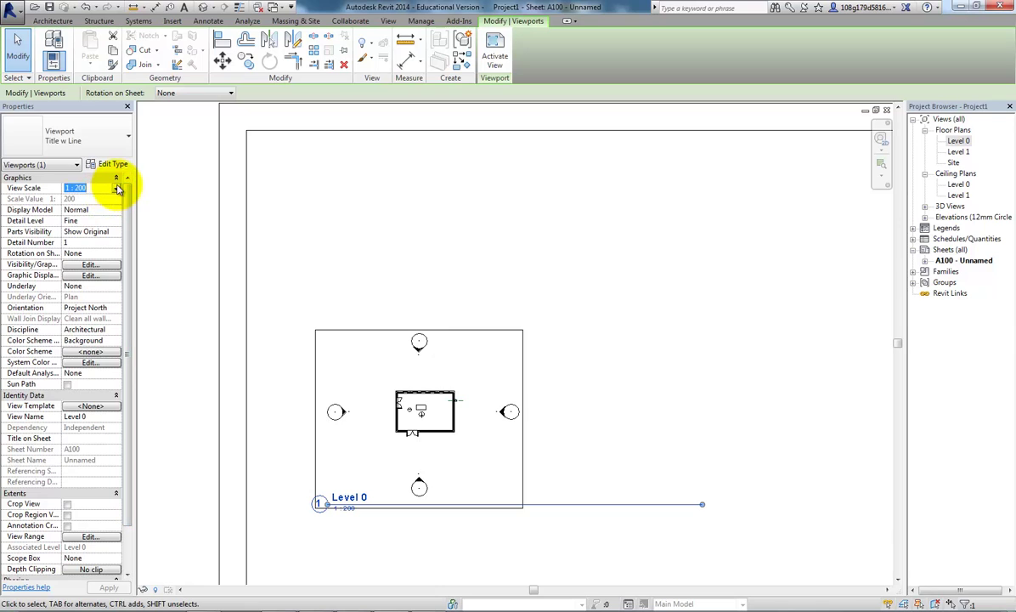
click(117, 189)
click(78, 226)
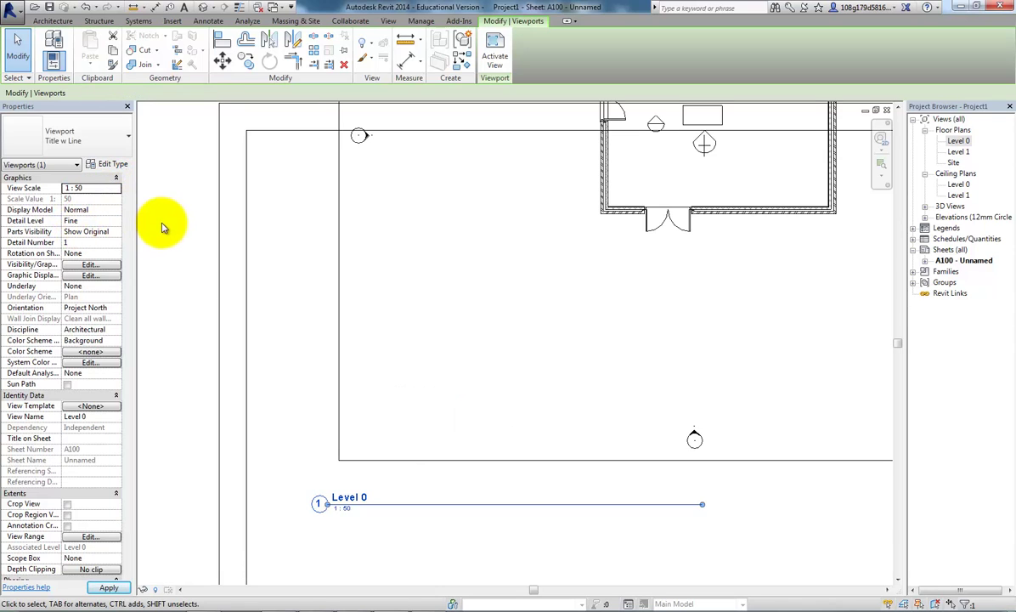
- Return the Level 0 viewport's view scale to 1:100 and deselect the viewport
scroll(173, 221, down, 2)
click(118, 192)
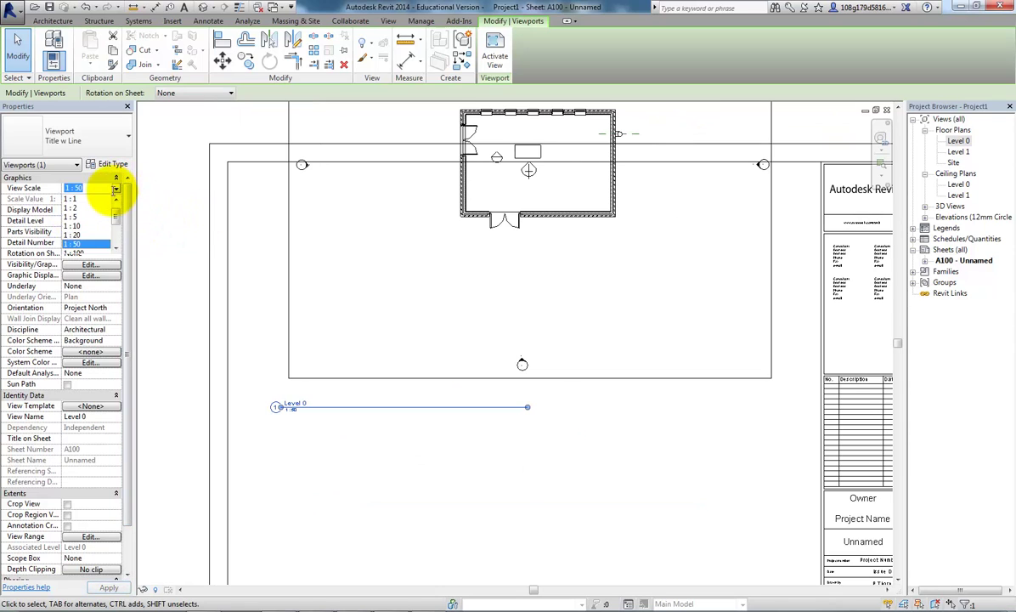
click(85, 252)
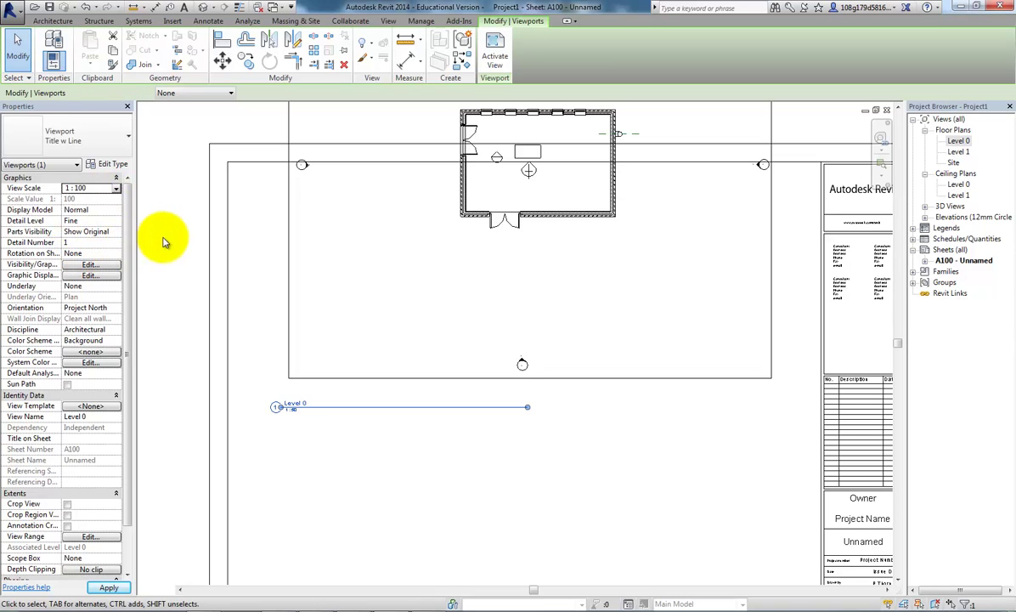
click(243, 199)
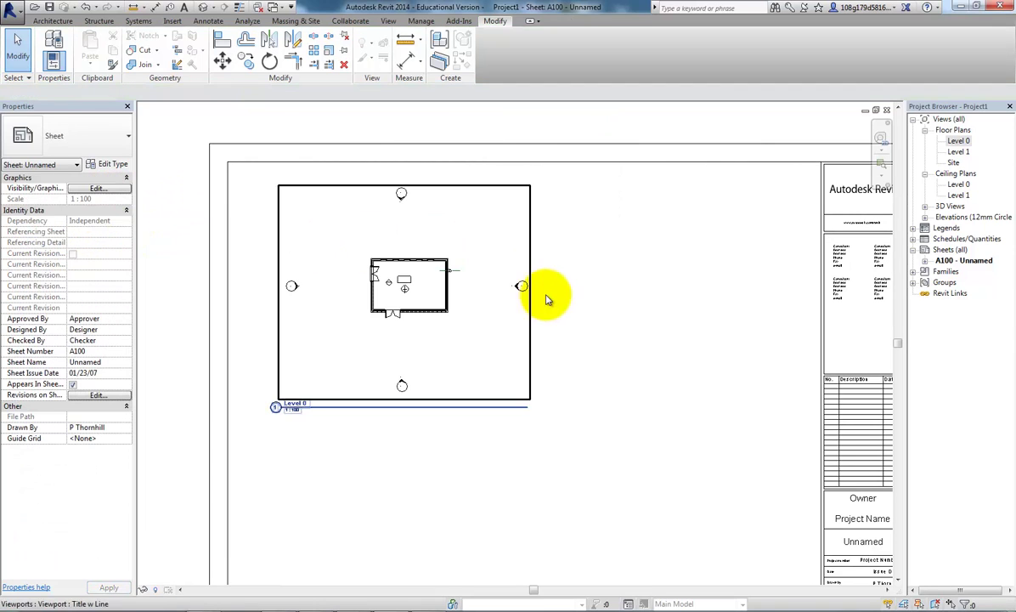
- Change the Level 0 viewport type to Title No Line
middle_drag(557, 320, 594, 312)
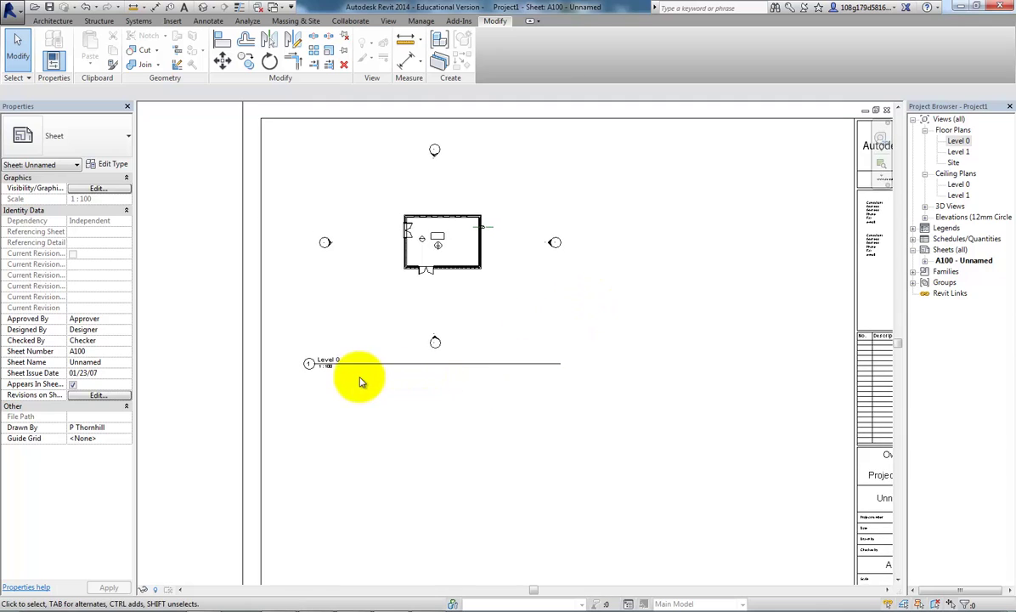
scroll(363, 374, up, 2)
click(364, 358)
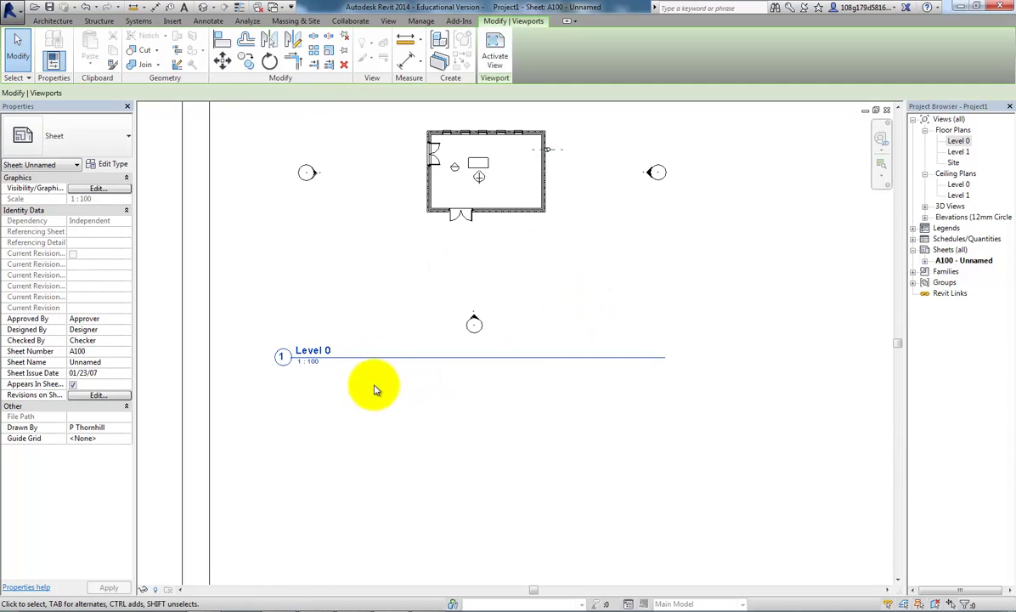
click(126, 143)
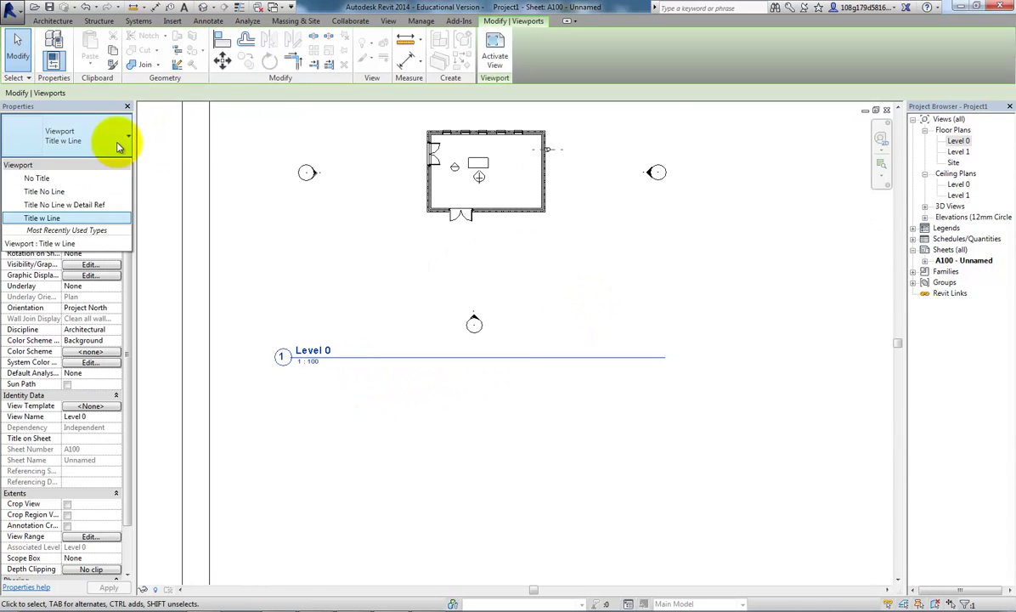
click(63, 193)
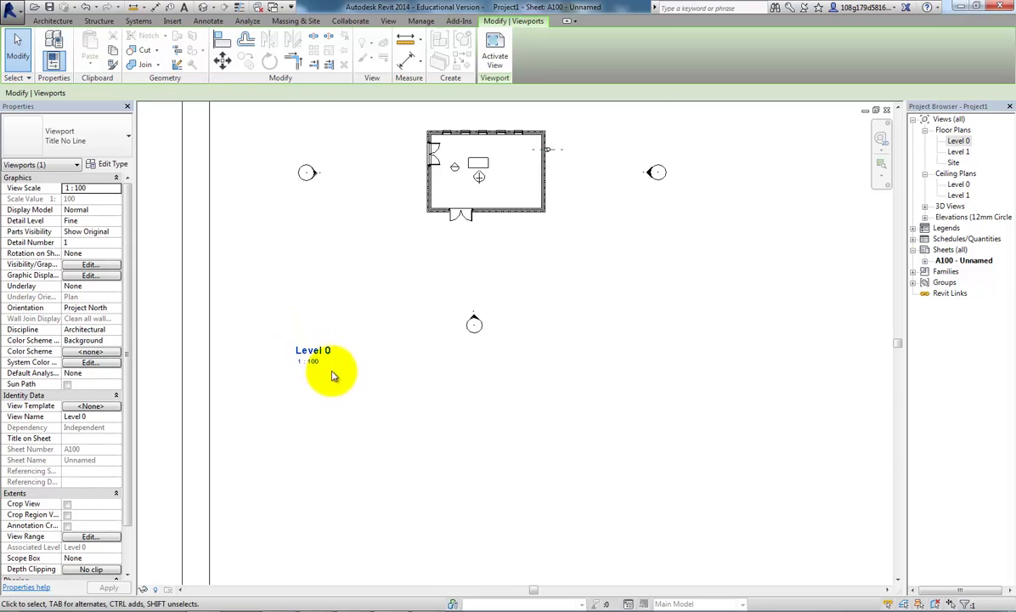
- Move the Level 0 view title up inside the viewport, near its lower-left corner
scroll(336, 372, down, 1)
drag(330, 353, 342, 311)
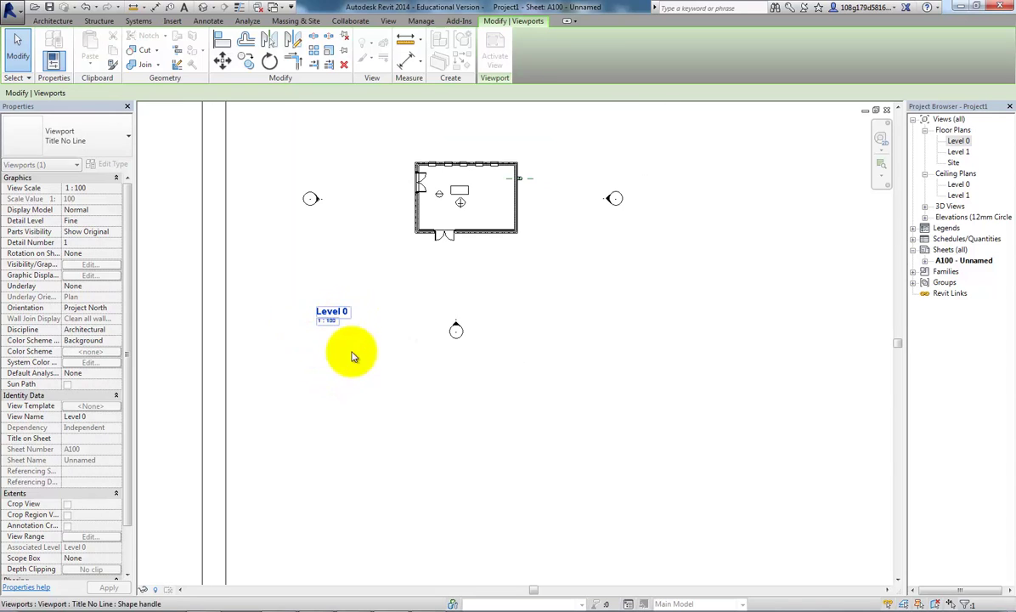
click(382, 395)
- Open the Level 0 floor plan and turn on Crop View and Crop Region Visible
scroll(415, 437, down, 3)
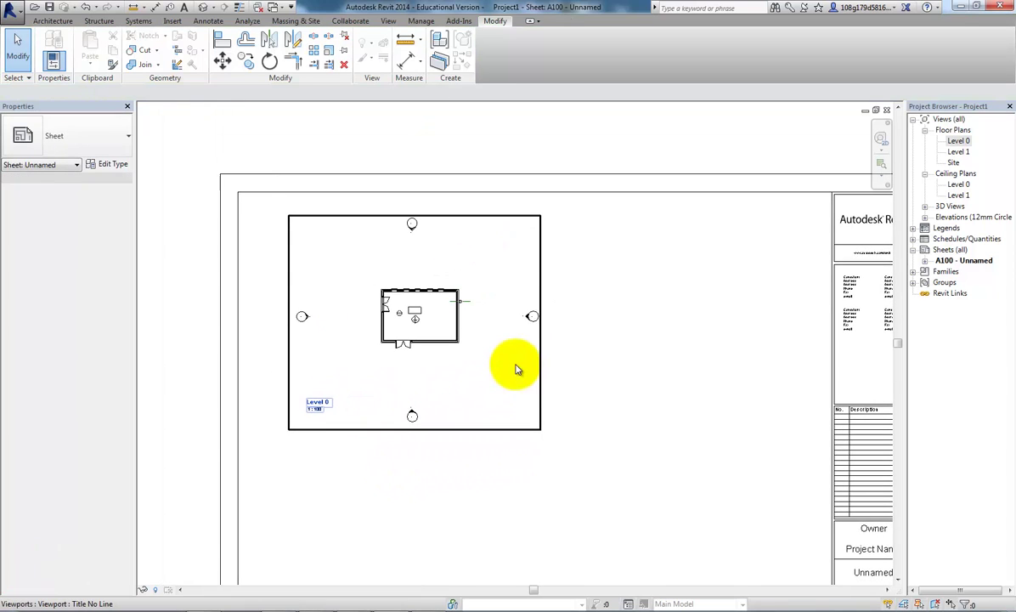
scroll(557, 307, up, 2)
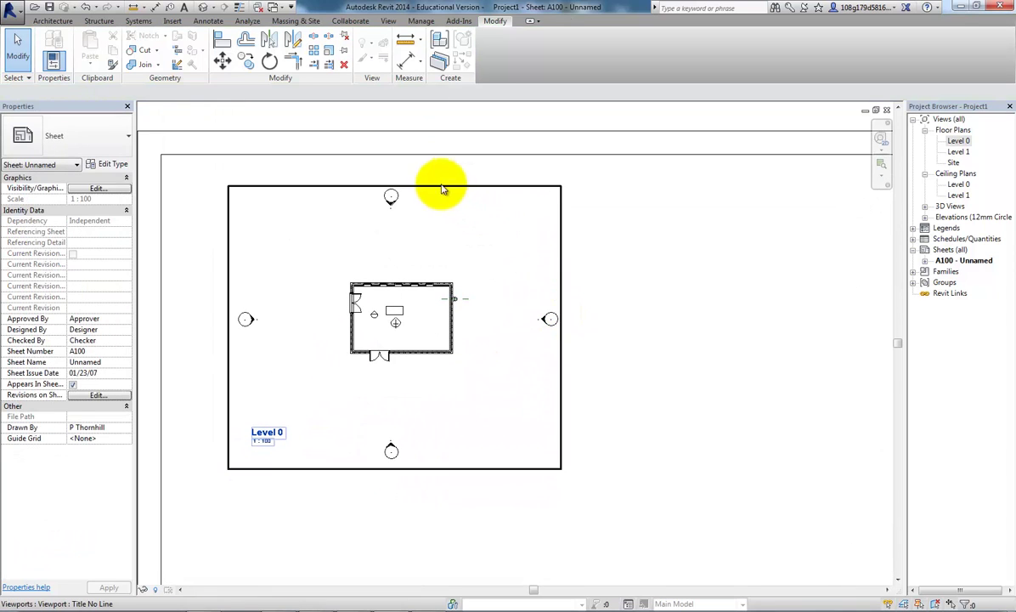
middle_drag(397, 193, 411, 177)
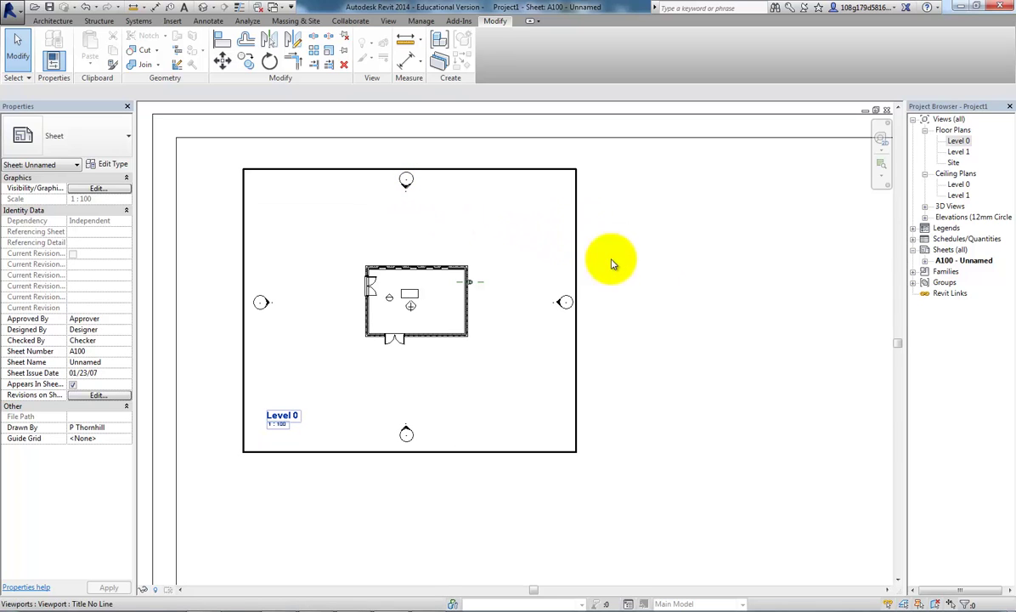
double_click(959, 141)
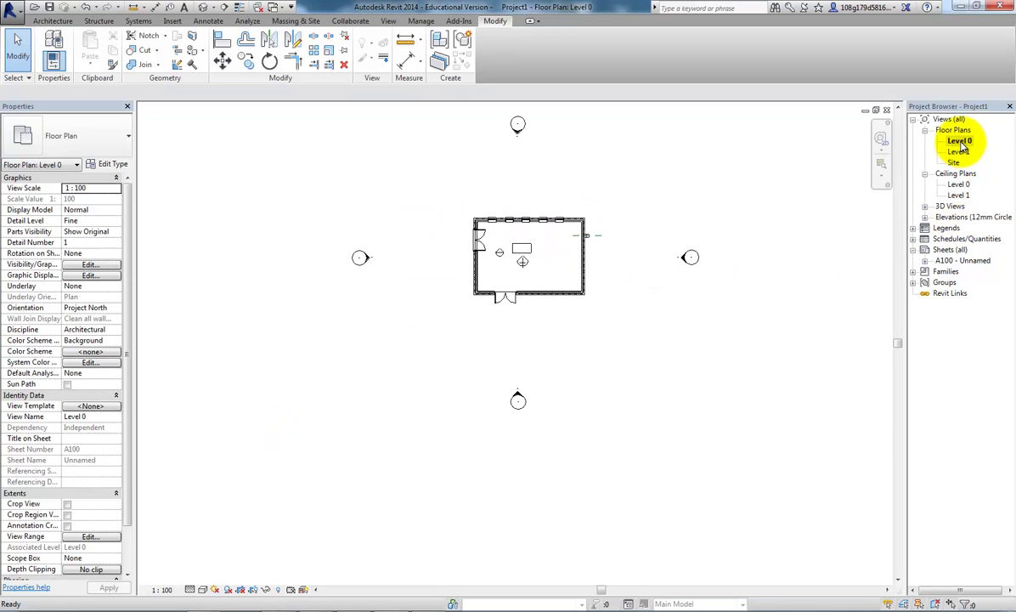
mouse_move(663, 341)
middle_down()
mouse_move(483, 434)
mouse_move(605, 383)
middle_up()
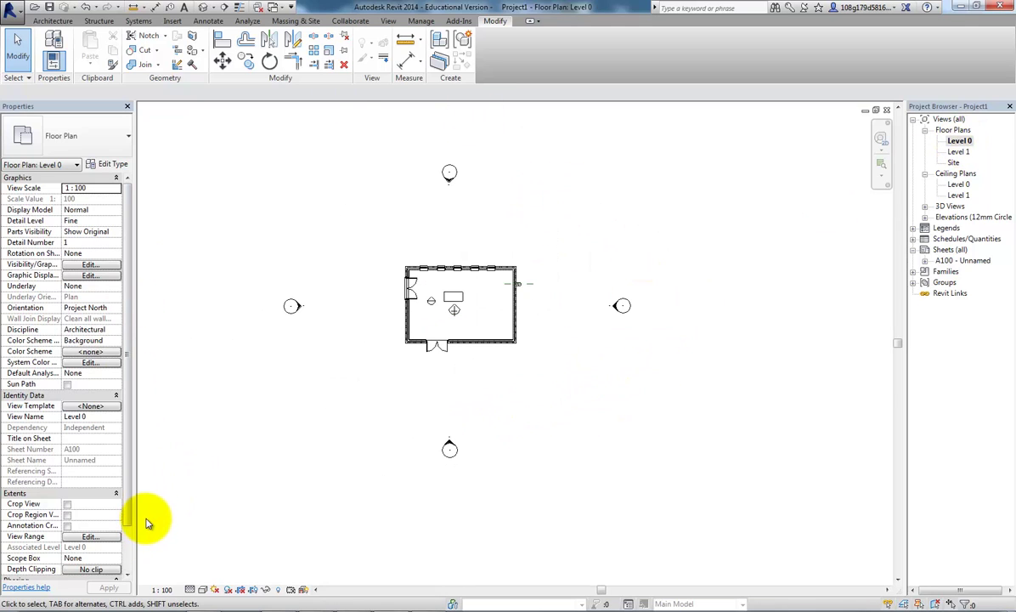
click(67, 514)
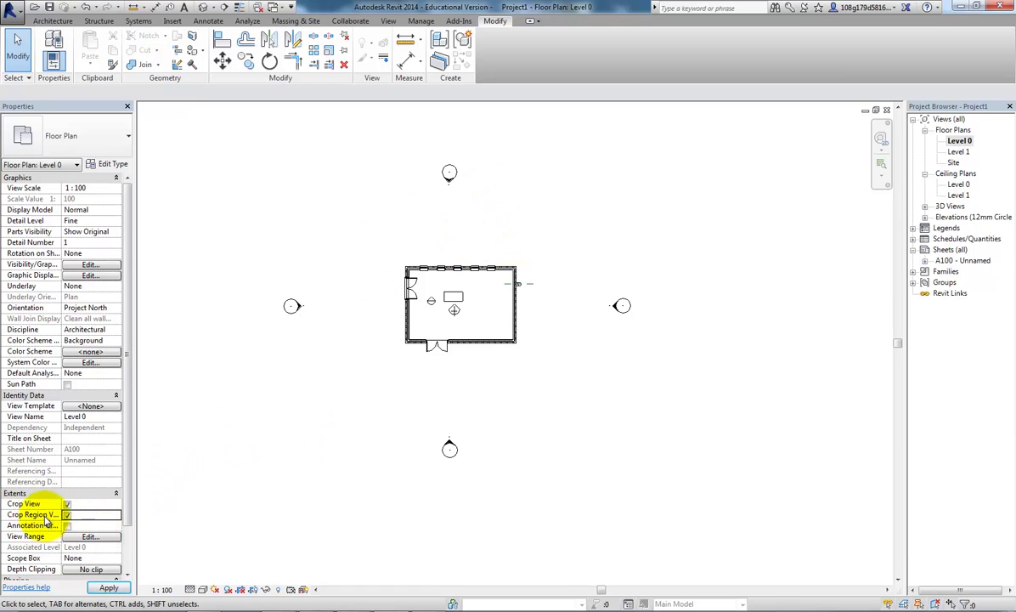
click(108, 588)
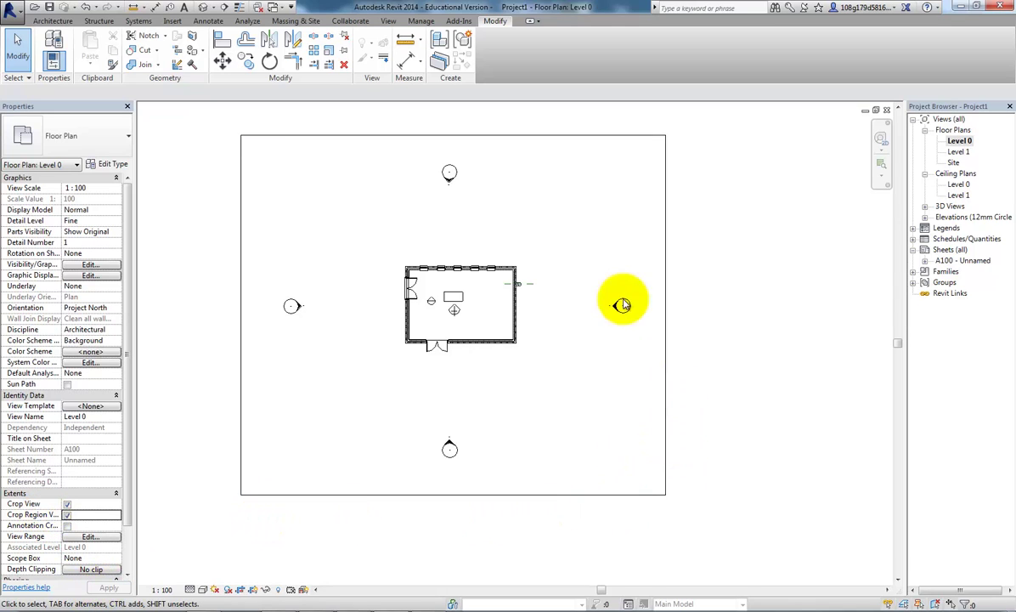
- Tighten the Level 0 floor plan's crop region around the building on all four sides and hide the crop region
click(593, 498)
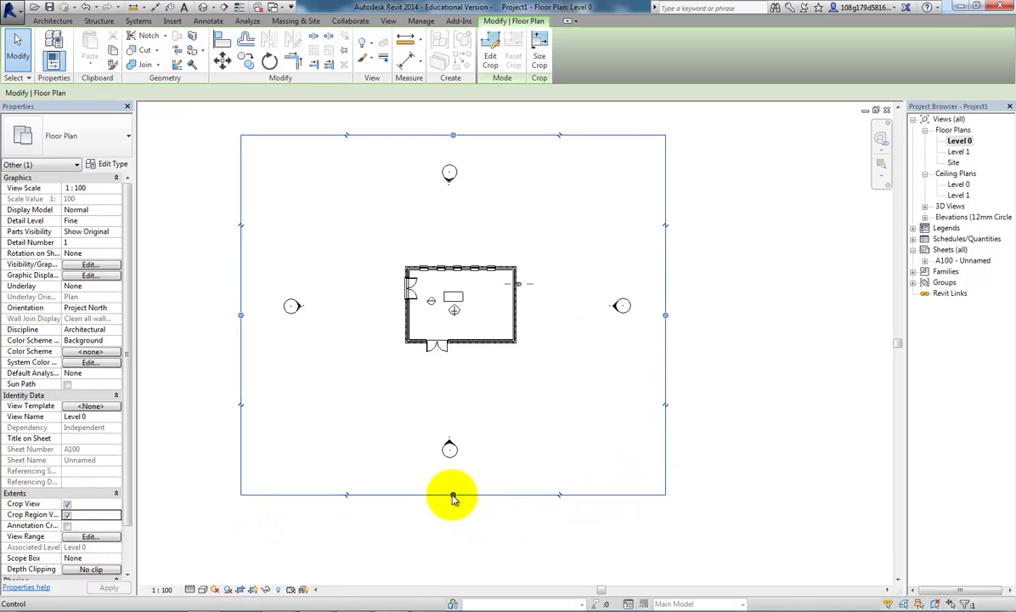
drag(453, 497, 453, 363)
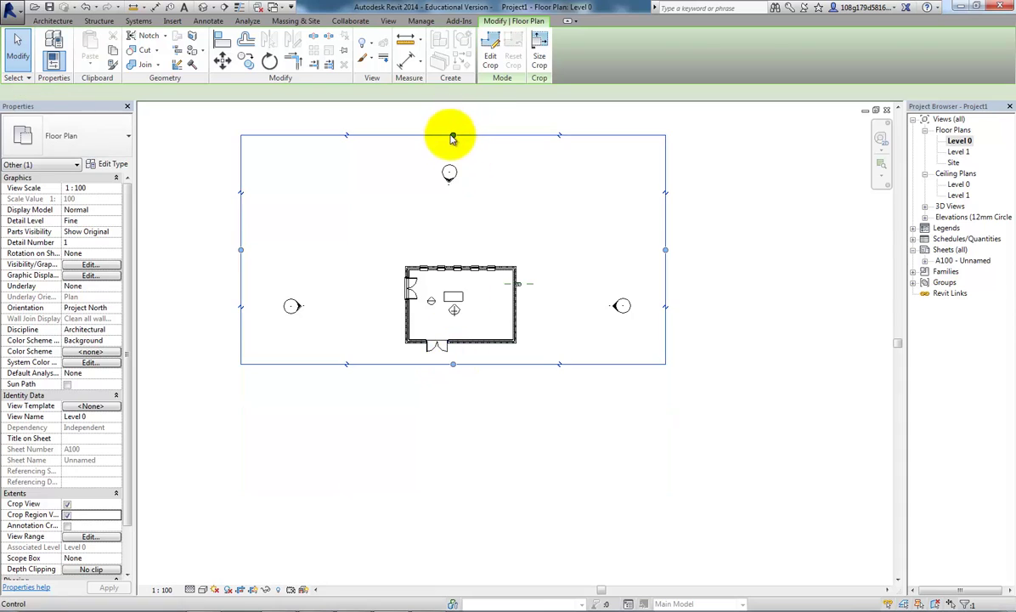
drag(453, 138, 453, 252)
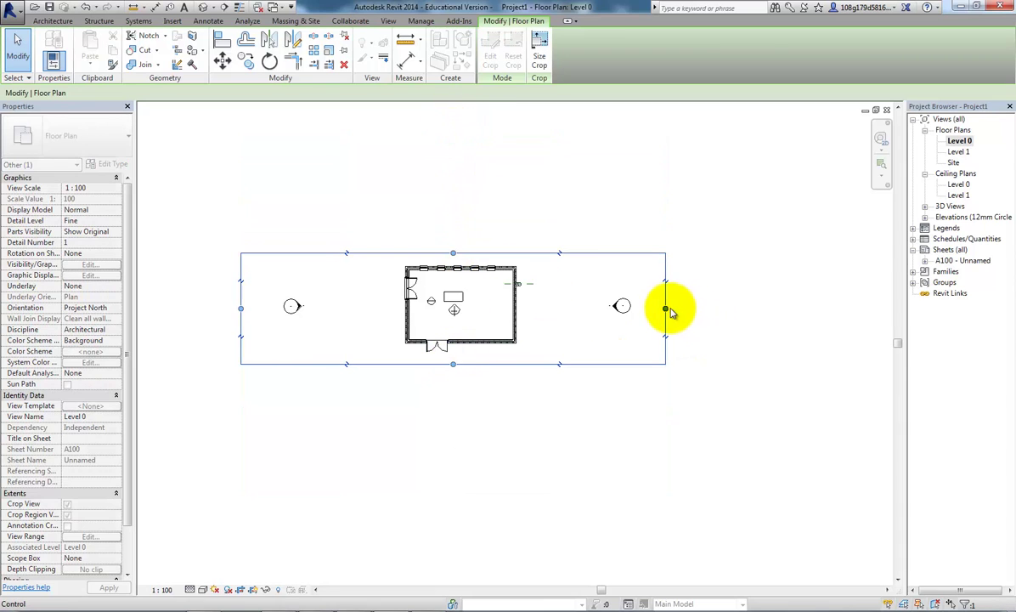
drag(667, 309, 548, 313)
drag(242, 308, 388, 320)
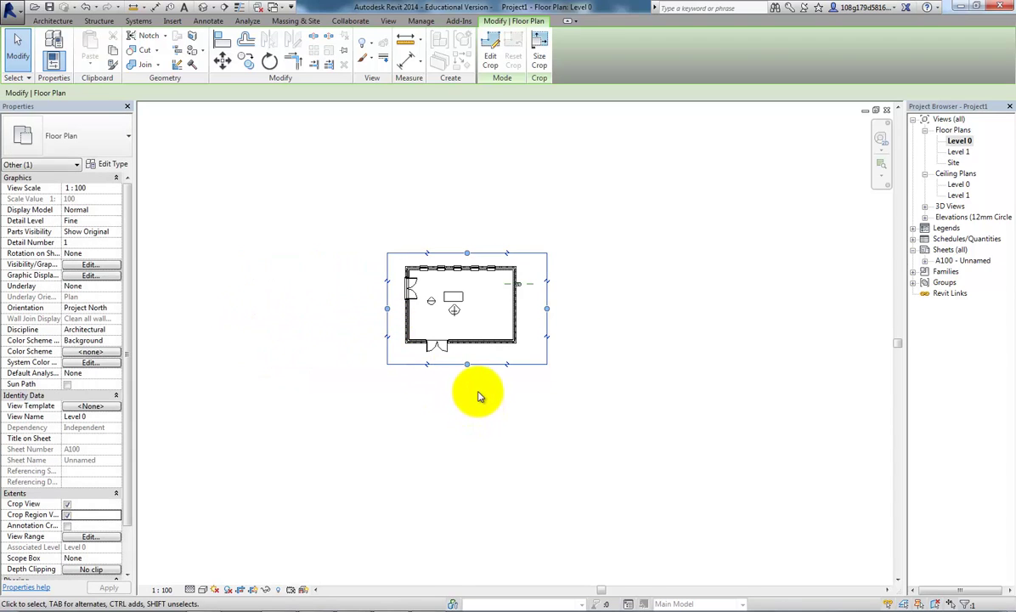
click(478, 397)
scroll(497, 399, up, 3)
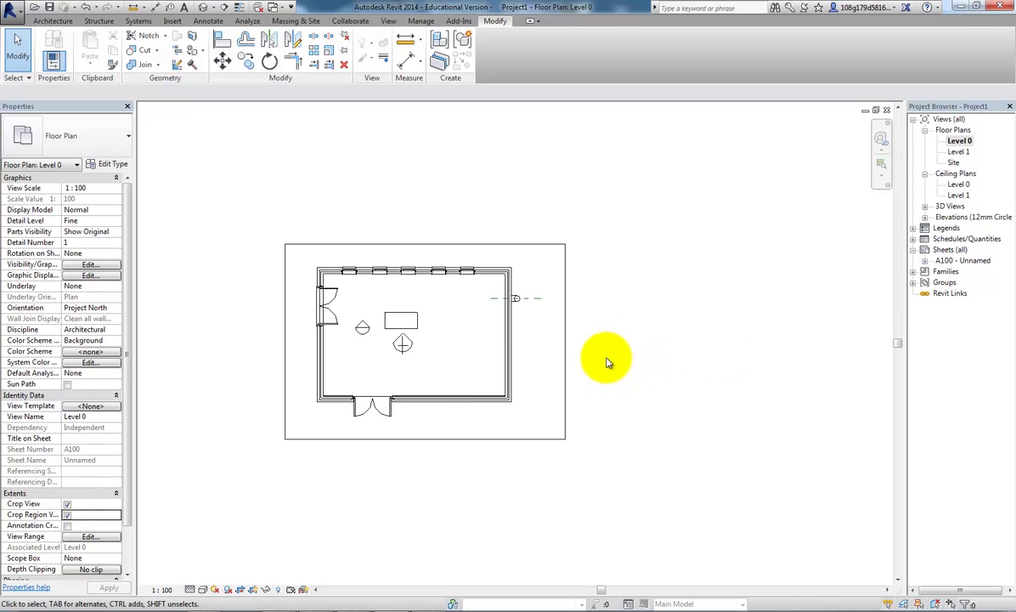
scroll(501, 361, up, 2)
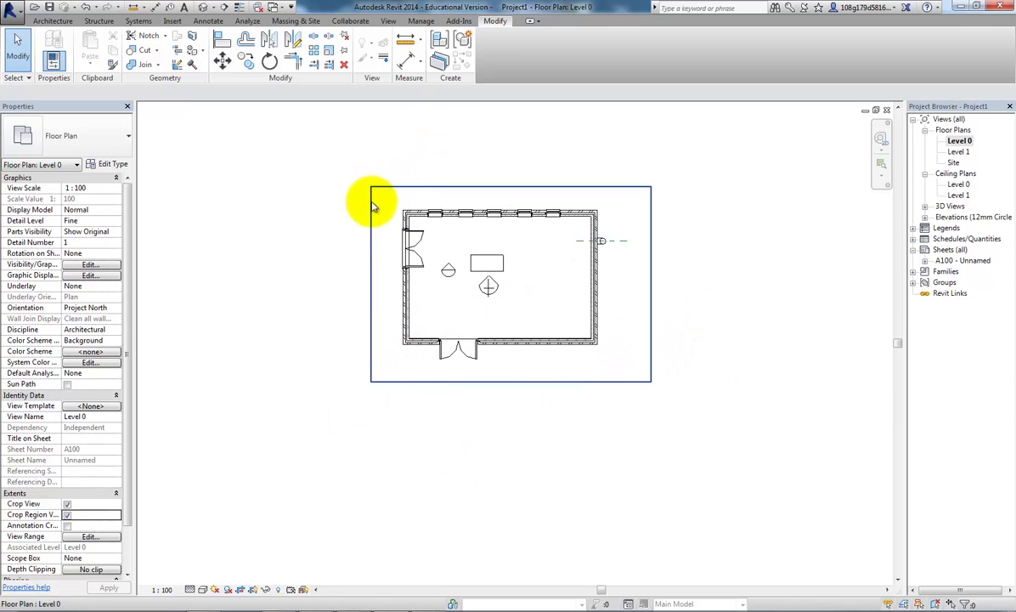
click(253, 590)
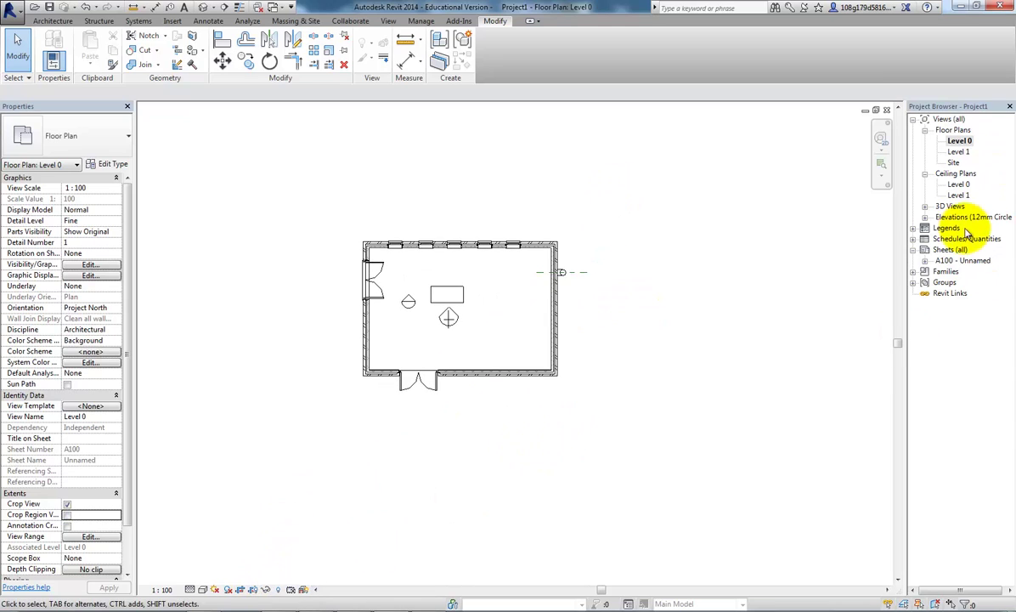
- Open sheet A100 and move the cropped Level 0 viewport closer to the sheet's upper-left corner
double_click(964, 261)
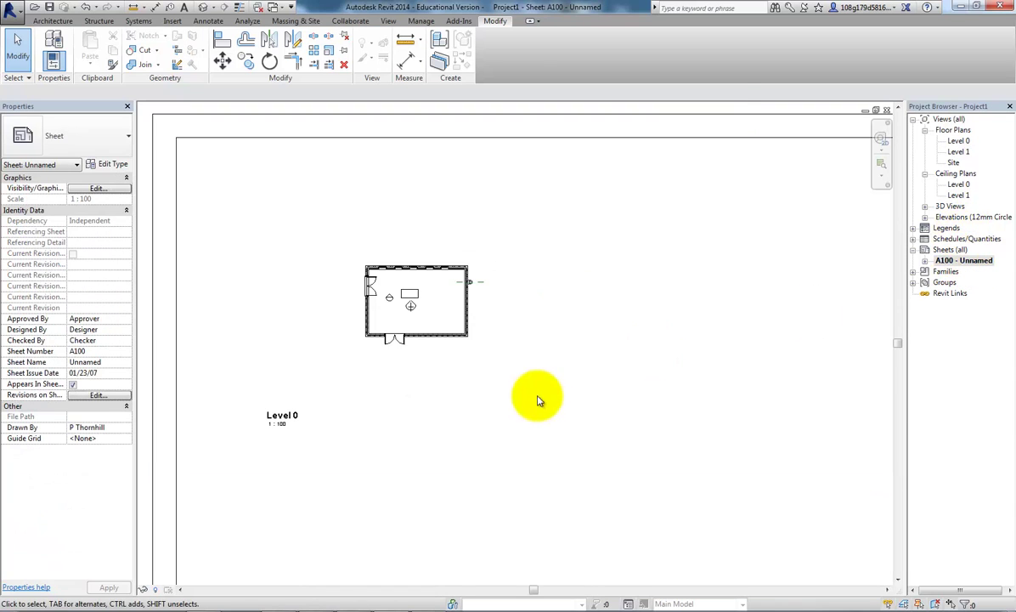
scroll(566, 362, down, 2)
scroll(565, 362, down, 1)
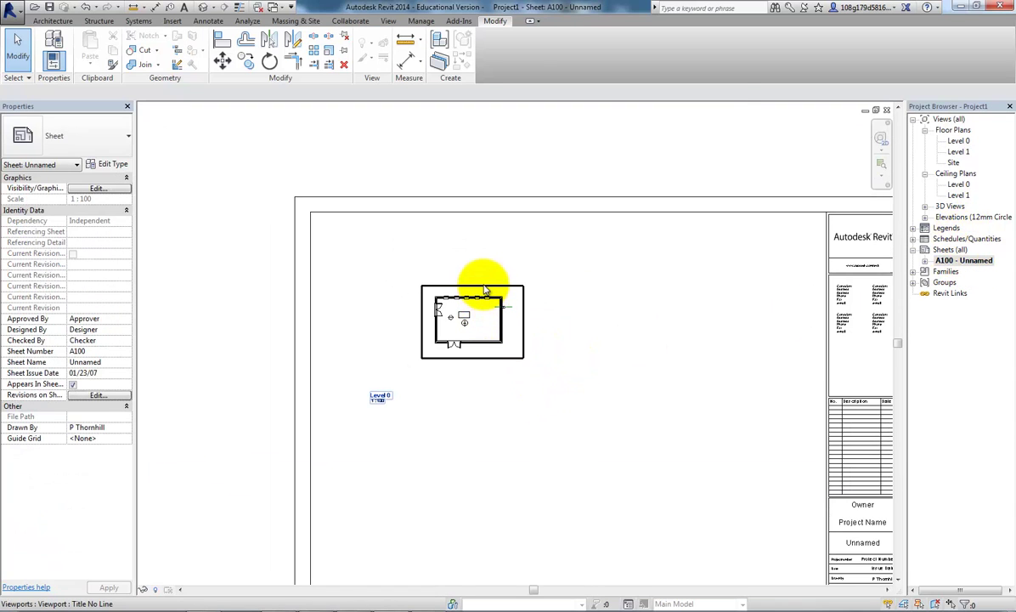
drag(484, 290, 435, 251)
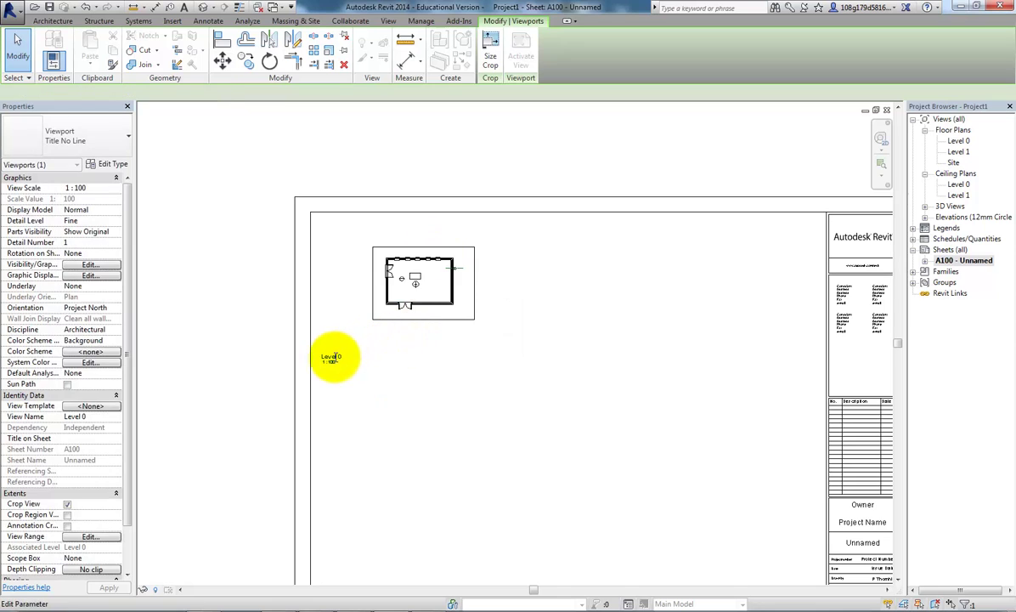
- Move the Level 0 view title to just below the viewport's lower-left corner and deselect it
click(332, 357)
key(Escape)
drag(336, 361, 409, 341)
click(370, 381)
click(357, 371)
click(454, 397)
scroll(463, 408, up, 5)
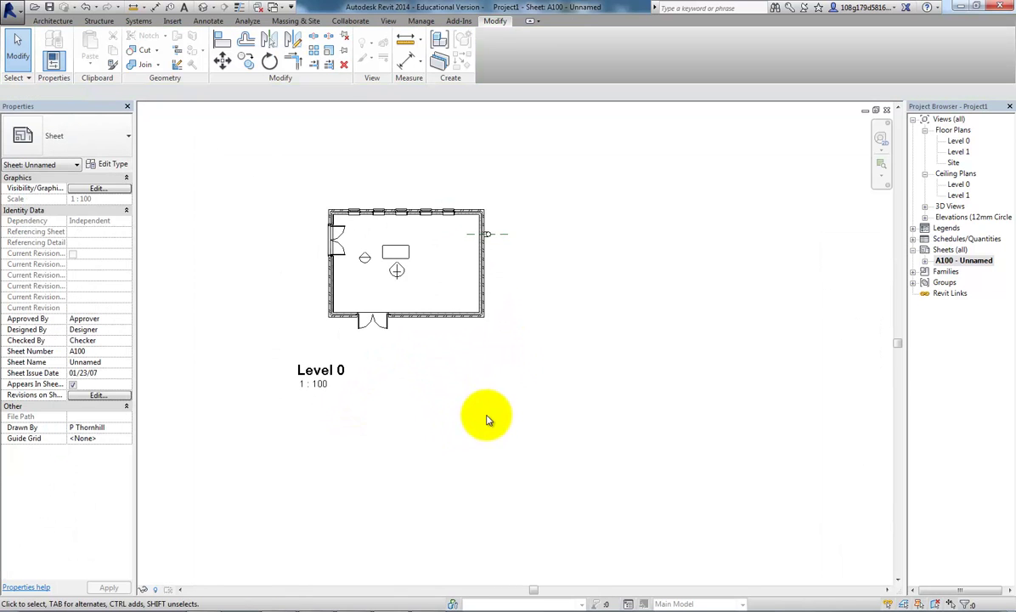
scroll(487, 417, down, 3)
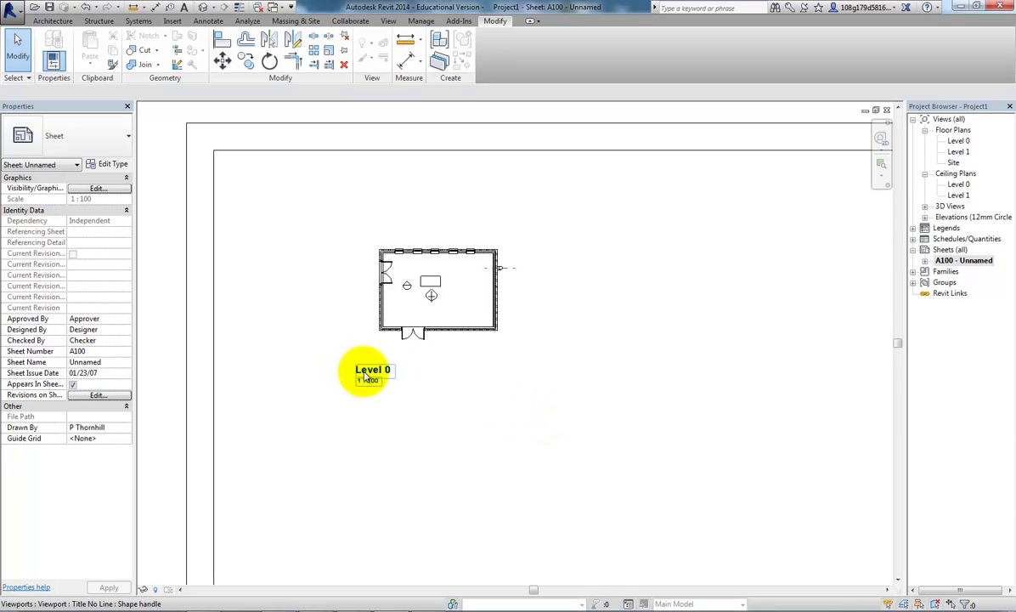
- Set the Level 0 floor plan's Title on Sheet to "My floor plan" and return to sheet A100
click(964, 142)
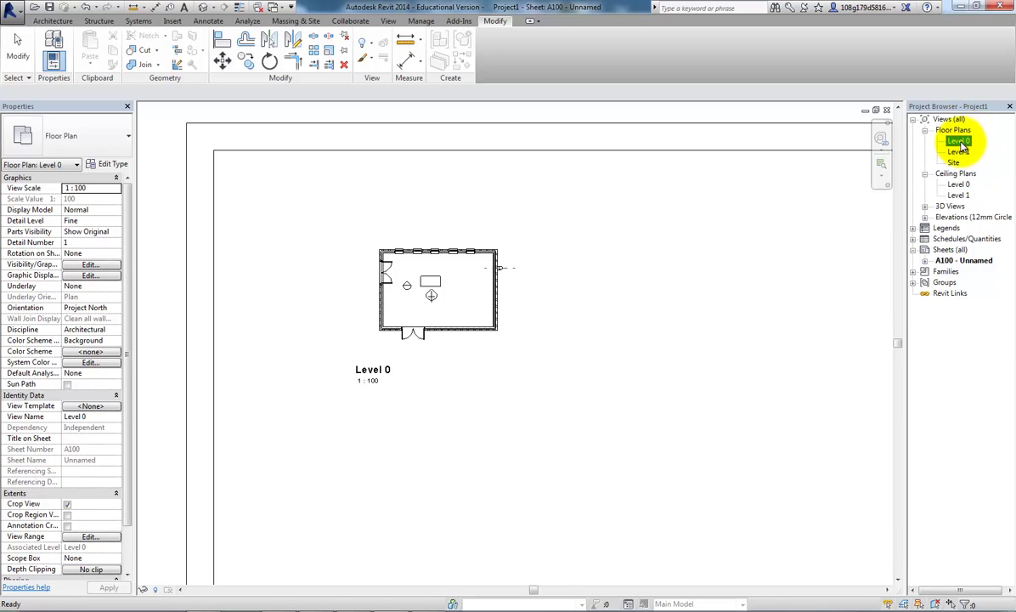
double_click(960, 142)
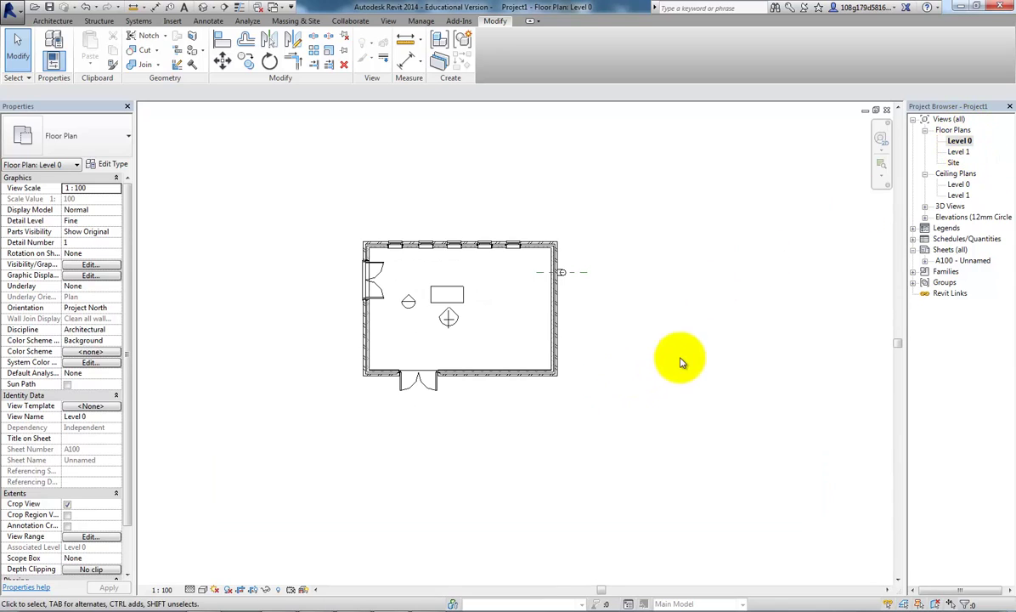
scroll(595, 411, down, 2)
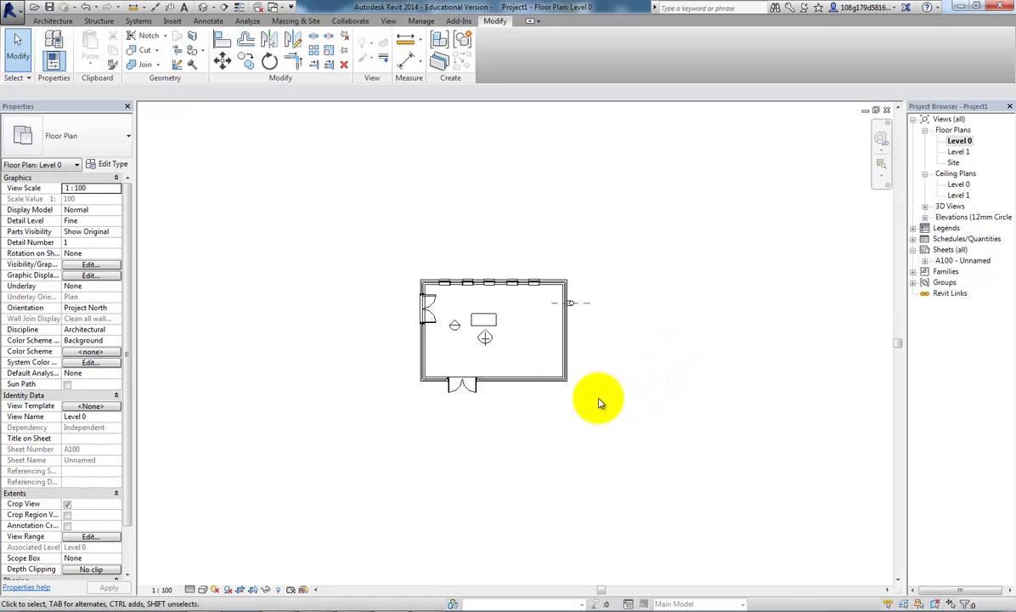
middle_drag(601, 404, 563, 379)
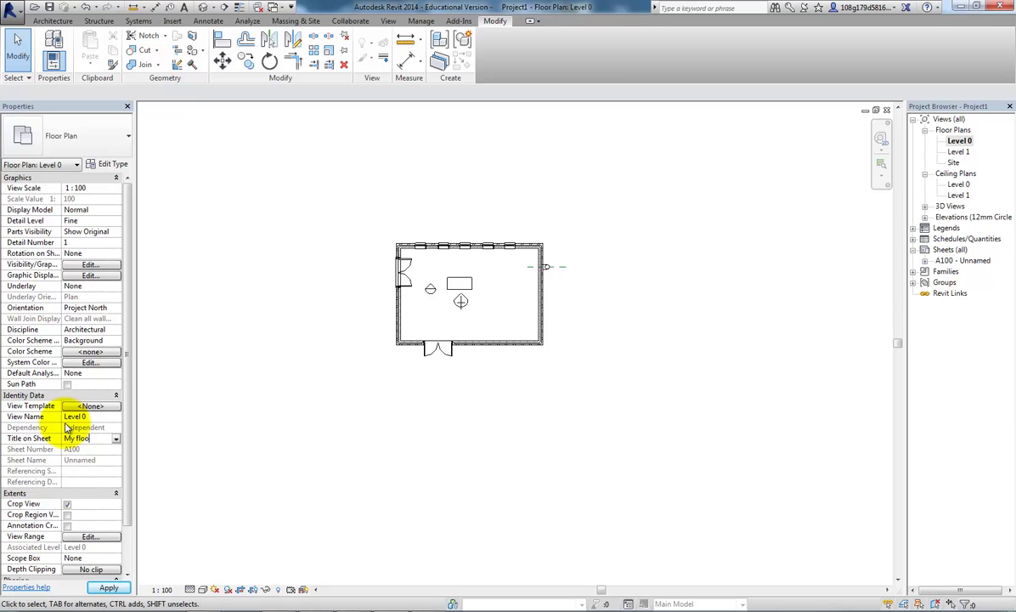
click(108, 588)
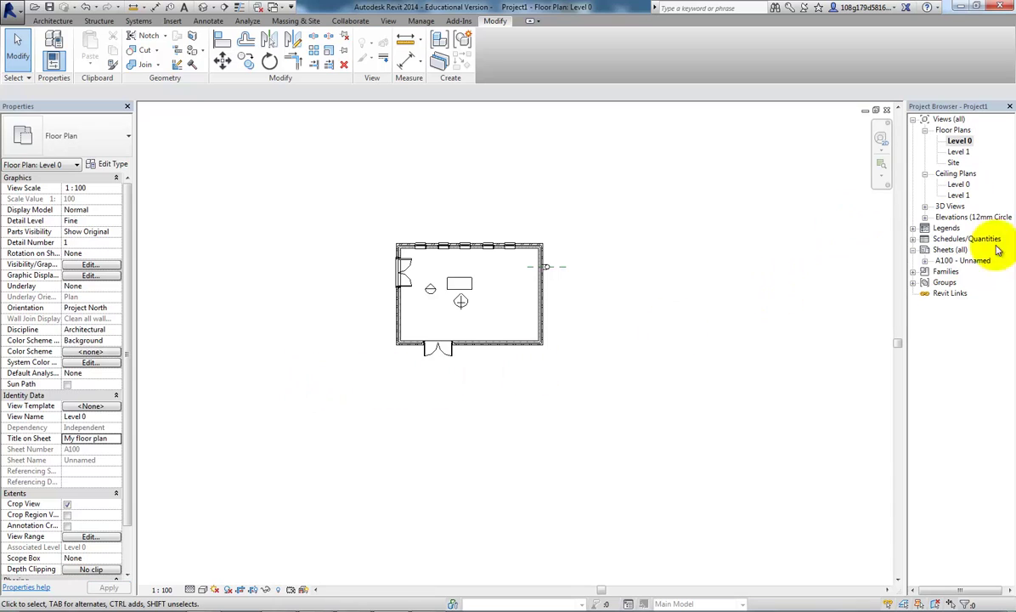
double_click(960, 261)
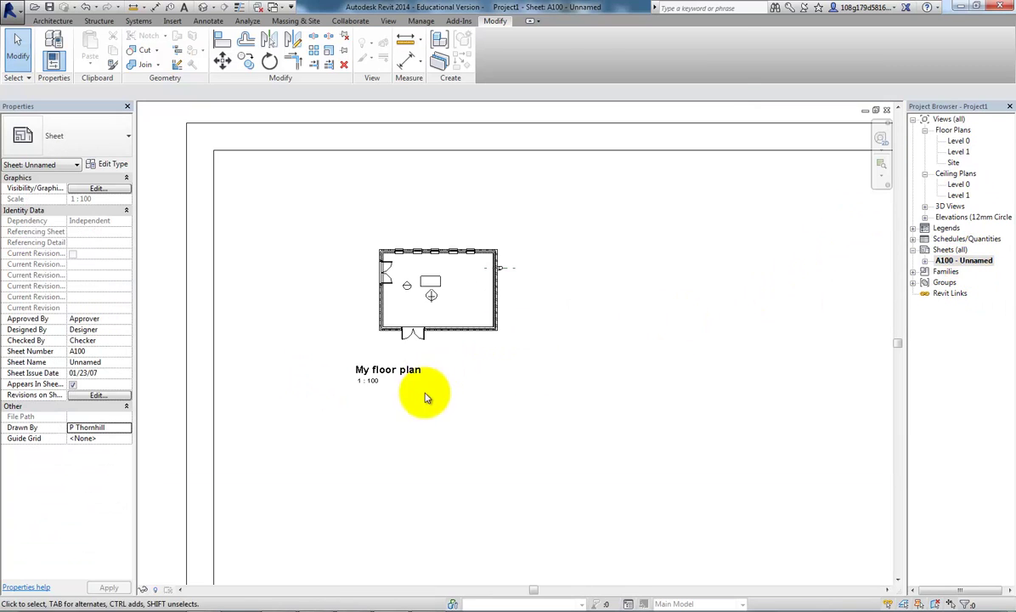
- Try turning on Cast Shadows in the floor plan viewport's Graphic Display Options
scroll(460, 392, down, 4)
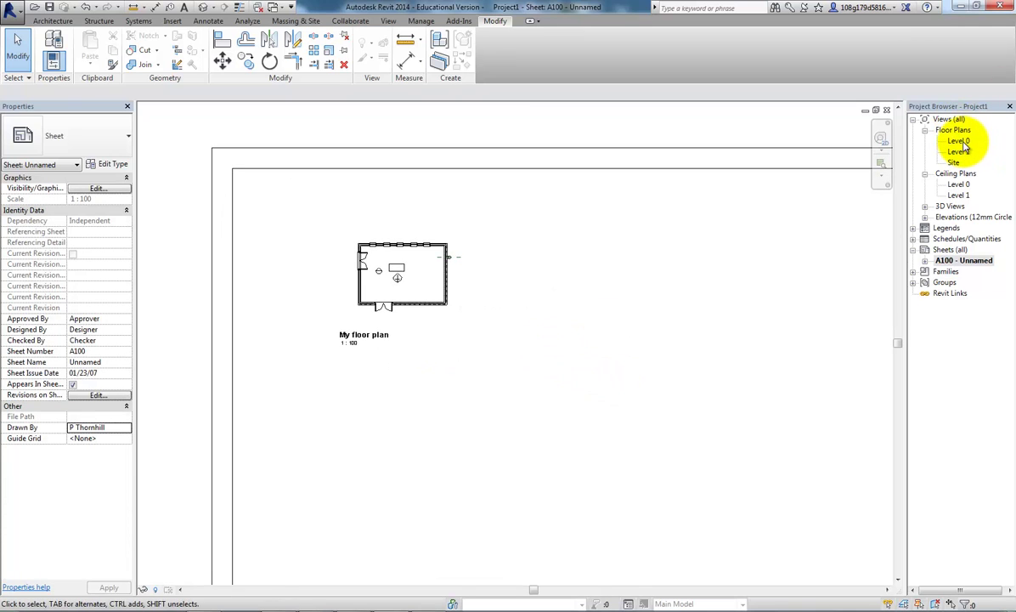
scroll(695, 374, down, 3)
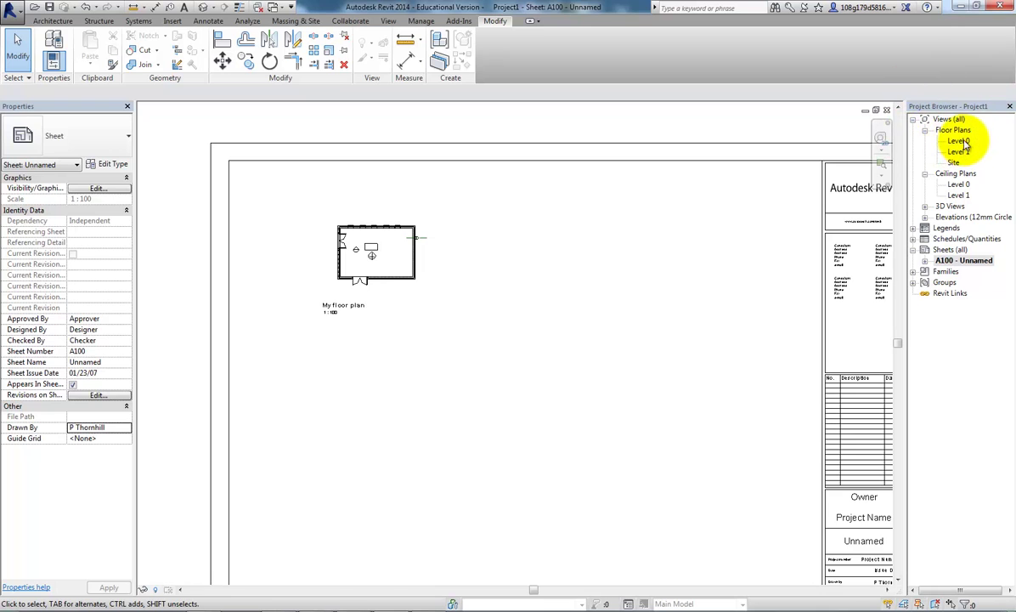
scroll(693, 233, down, 4)
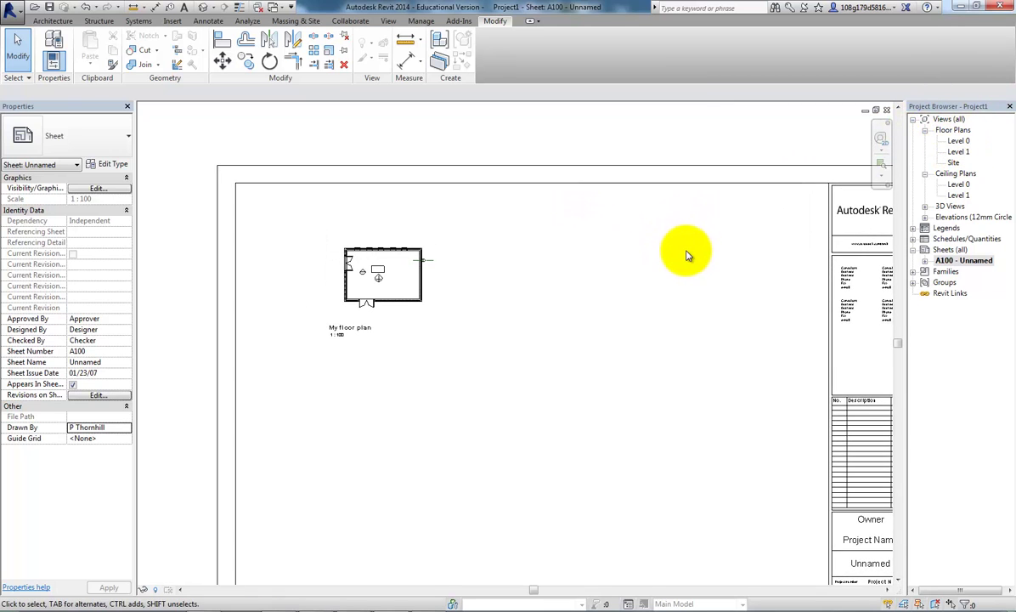
scroll(318, 155, up, 6)
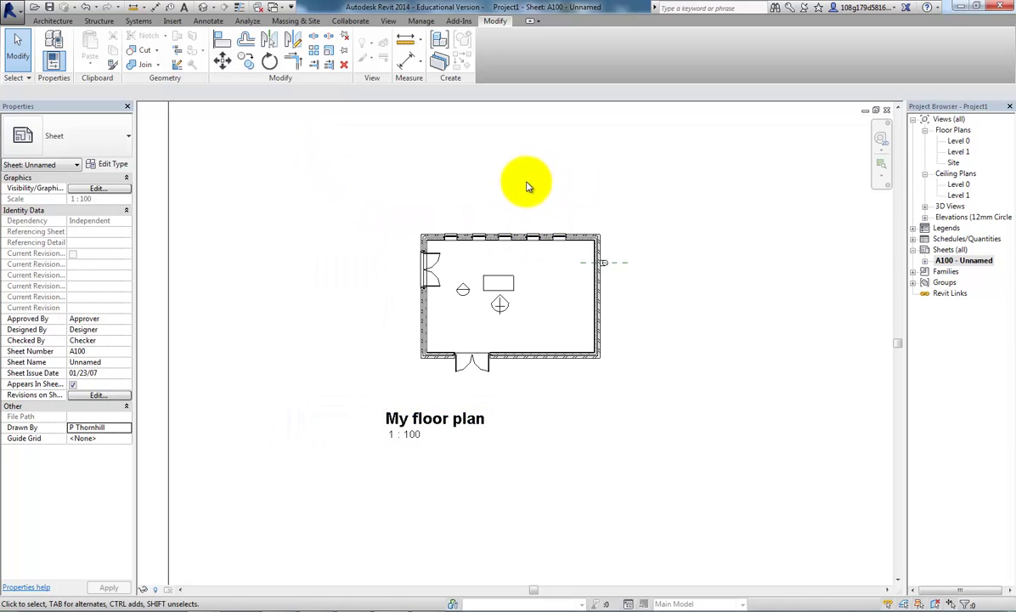
click(527, 215)
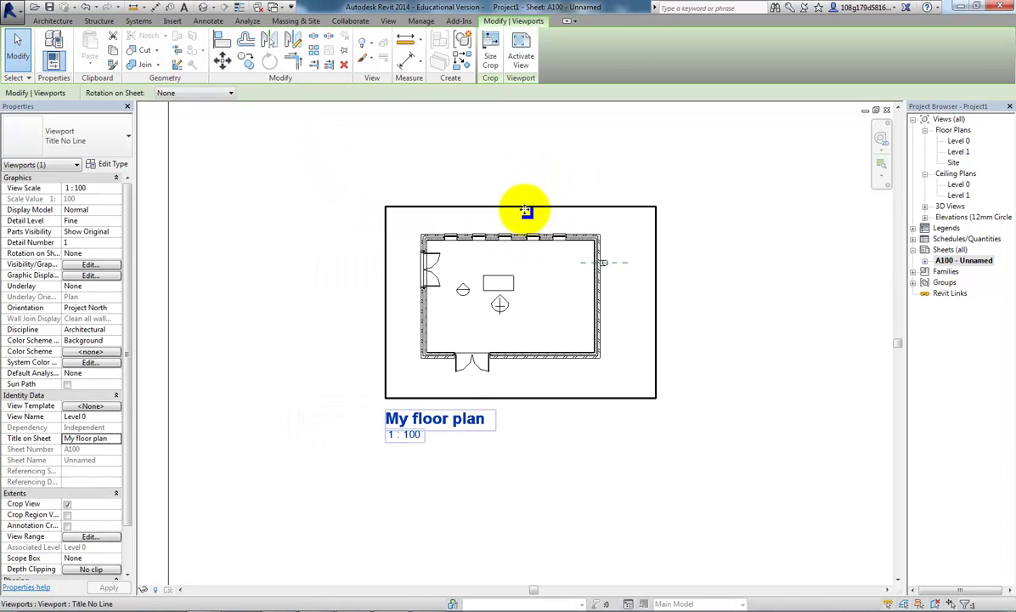
click(90, 275)
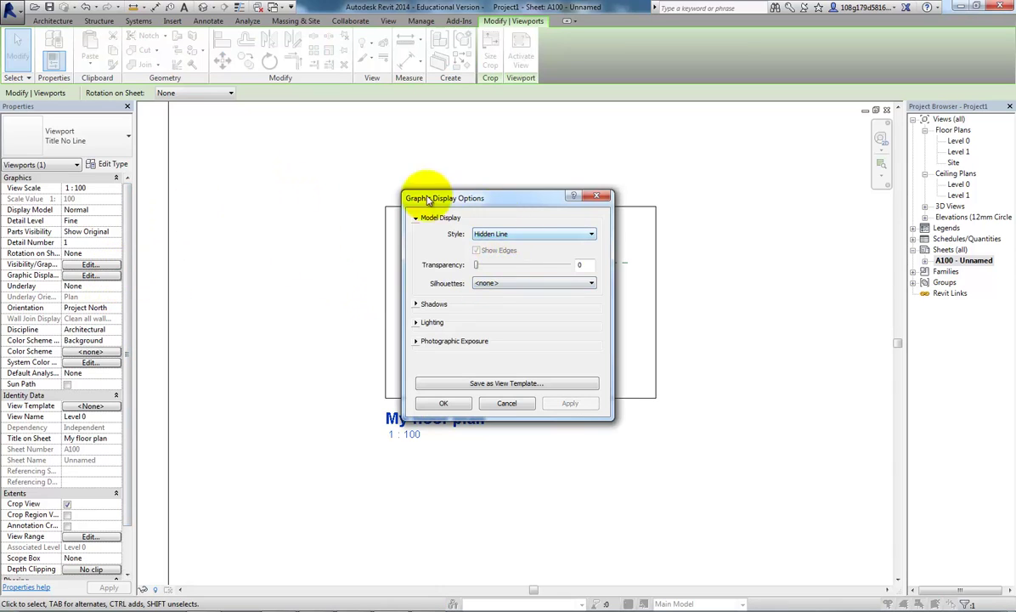
click(416, 303)
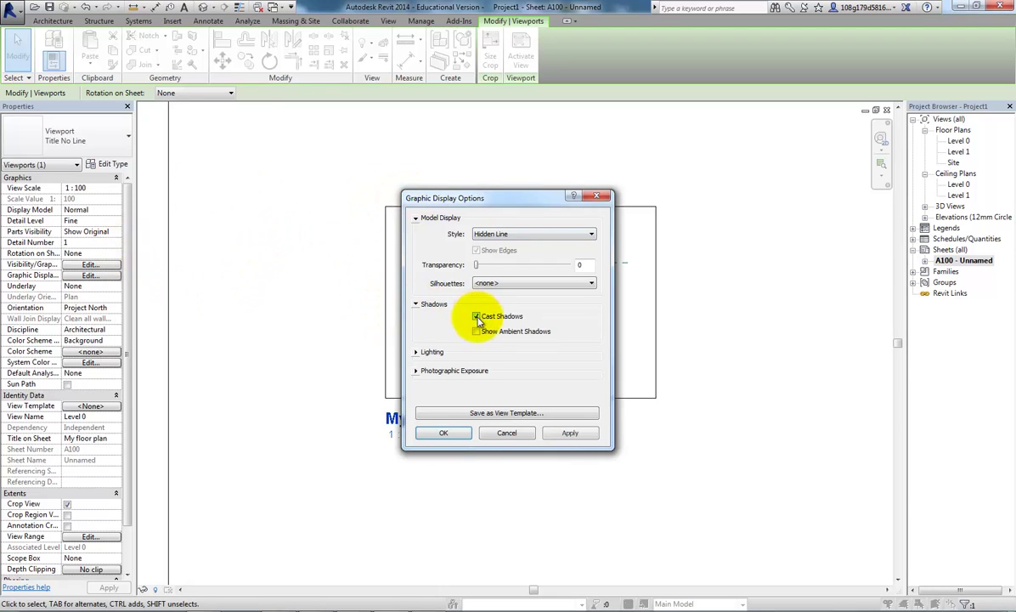
click(443, 433)
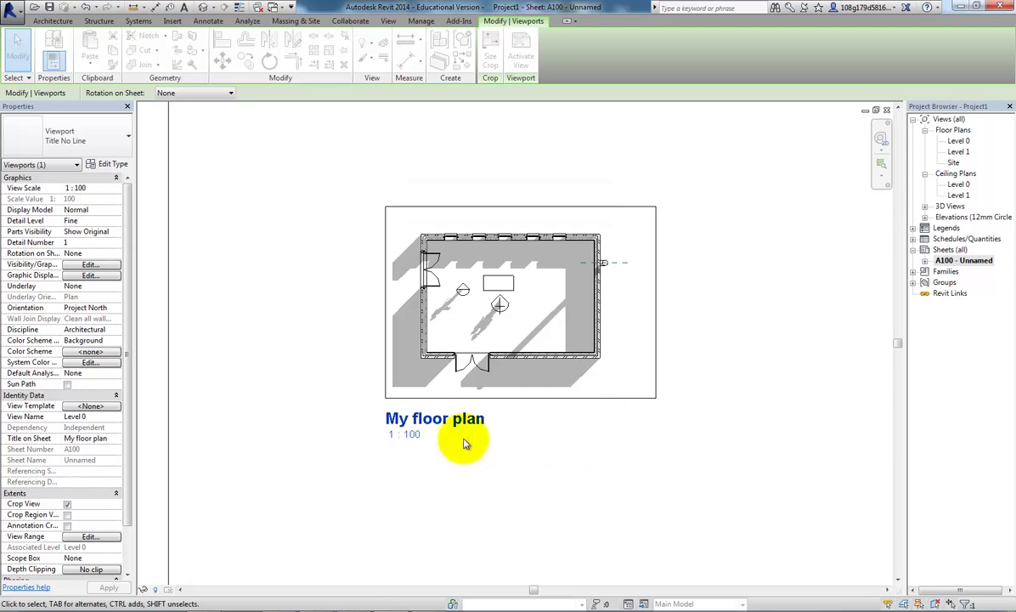
click(689, 415)
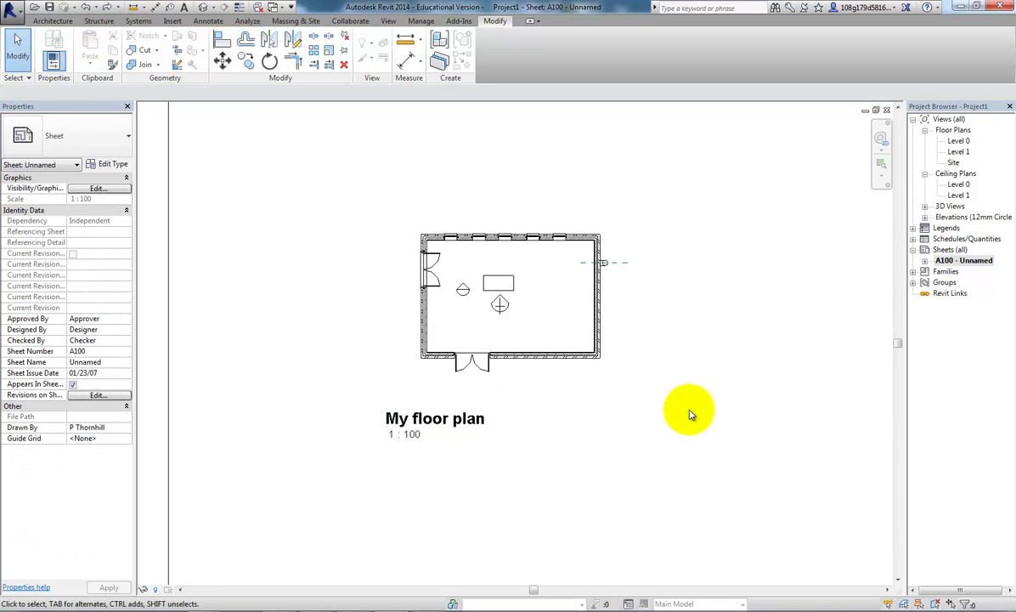
- Open the Level 0 floor plan and set its visual style to Consistent Colors, dismissing the save reminder without saving
double_click(958, 141)
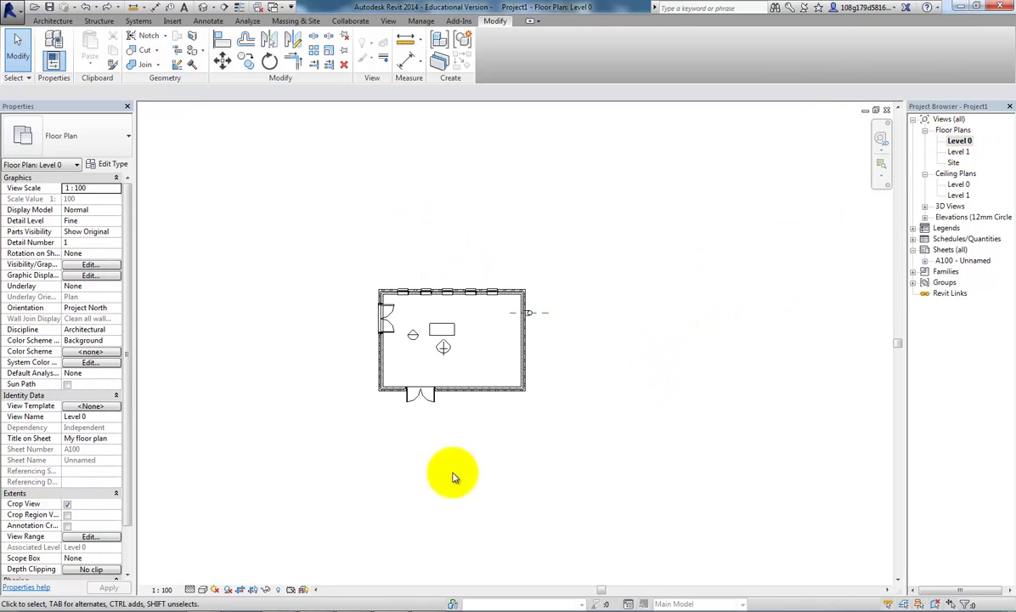
click(204, 590)
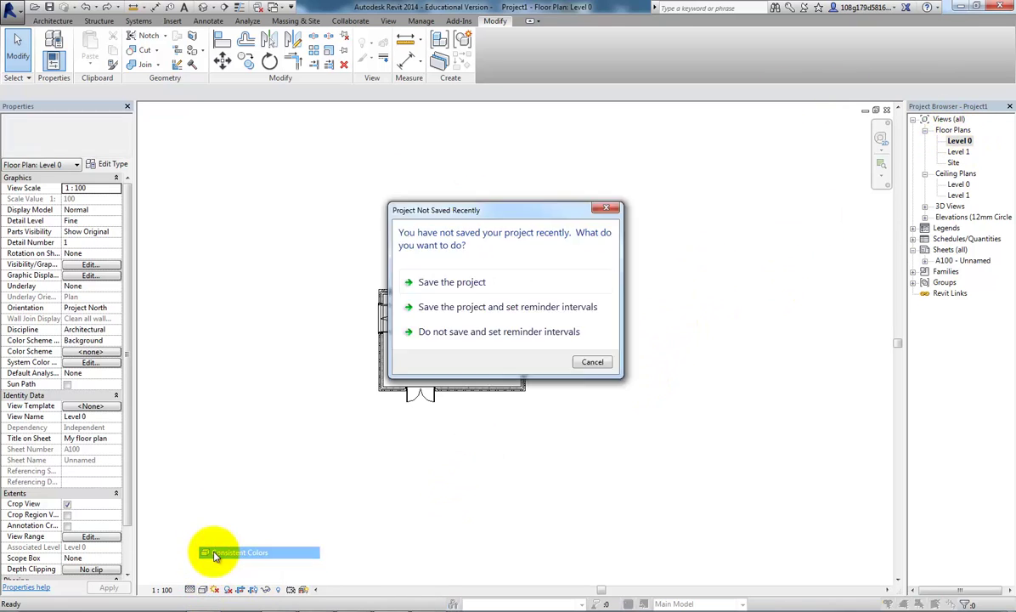
click(592, 361)
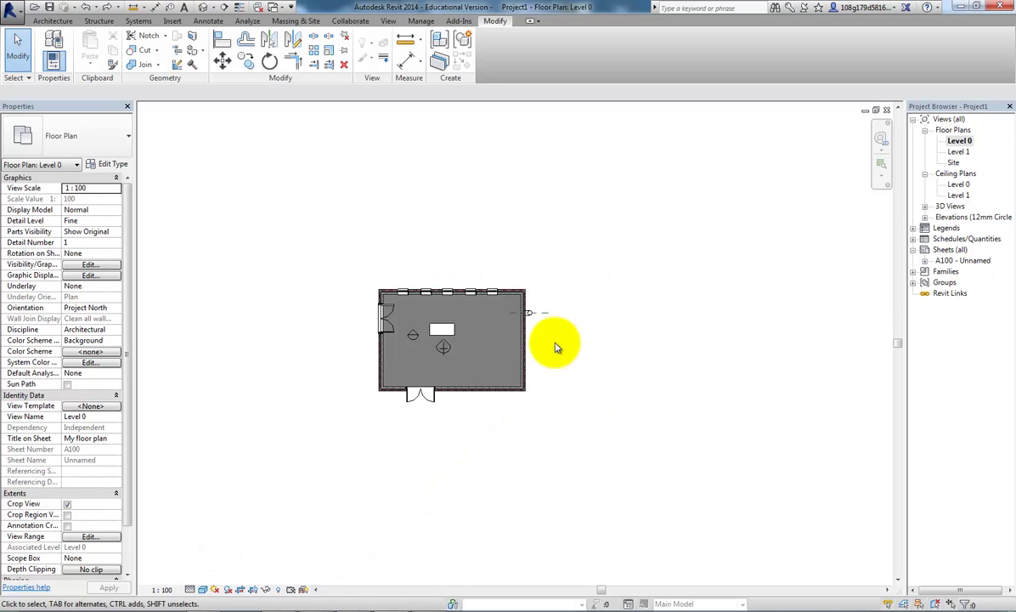
scroll(560, 343, up, 3)
middle_drag(662, 323, 706, 341)
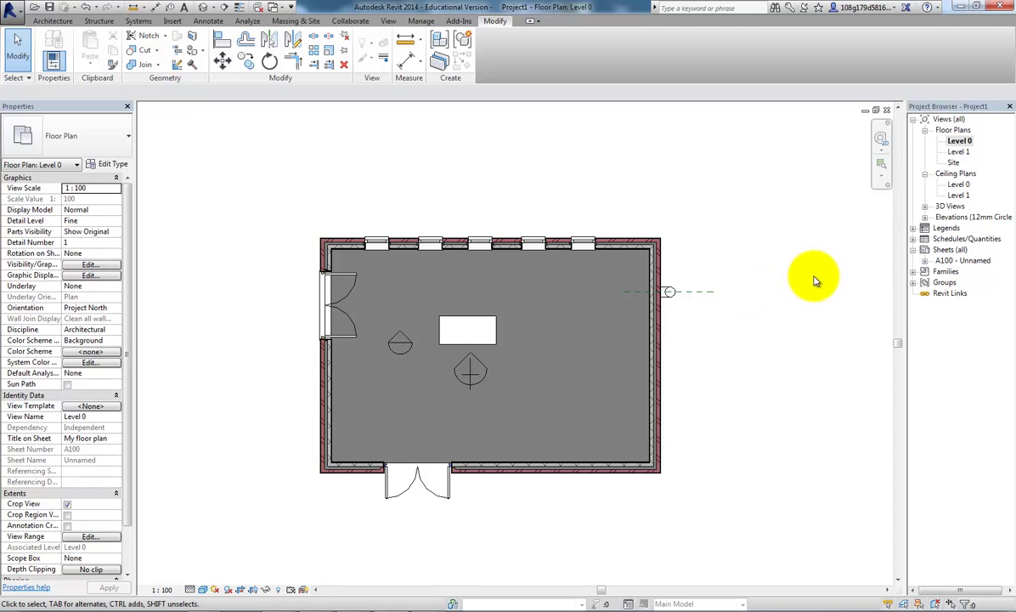
- Return to sheet A100 and place the East elevation on it, to the right of the floor plan
double_click(964, 262)
scroll(536, 286, down, 5)
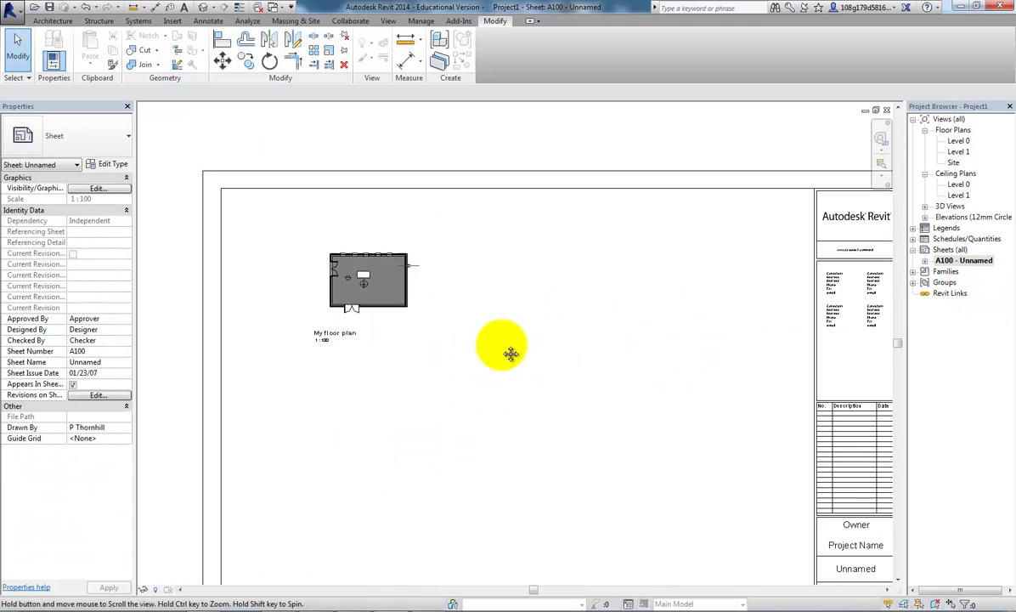
scroll(504, 347, down, 1)
scroll(513, 306, up, 1)
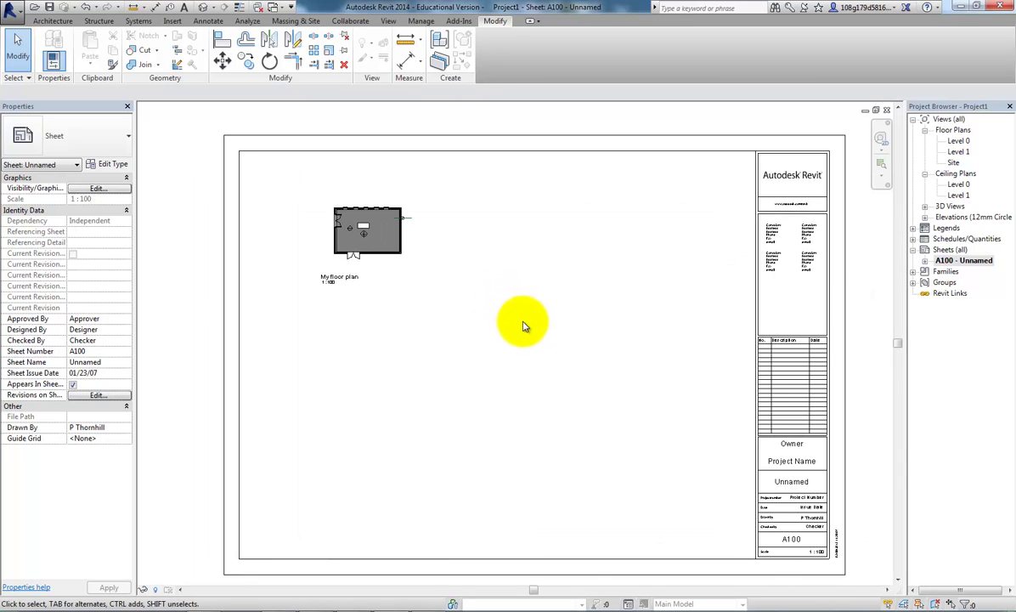
middle_drag(526, 327, 510, 317)
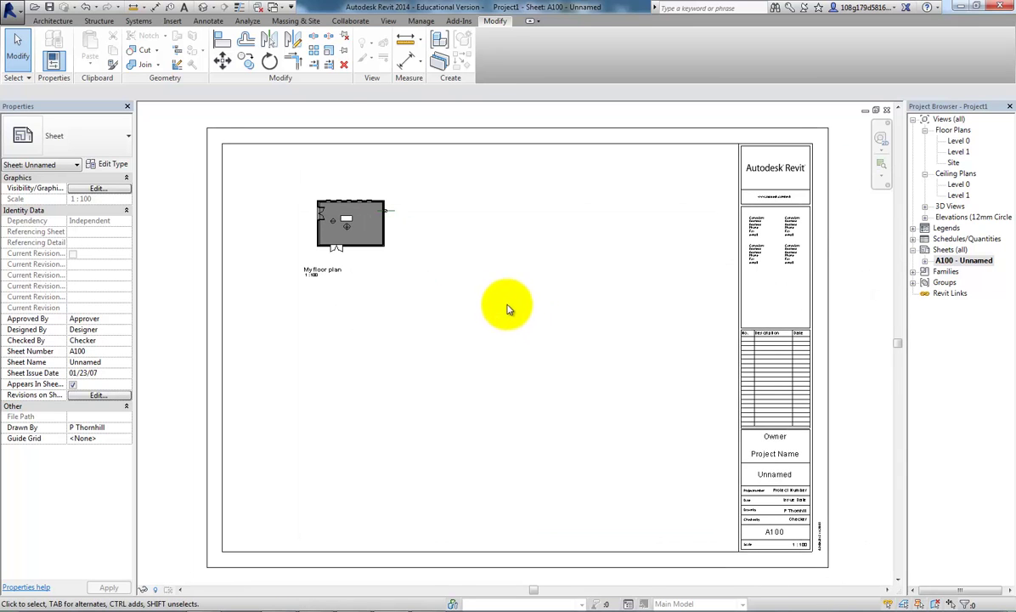
click(925, 217)
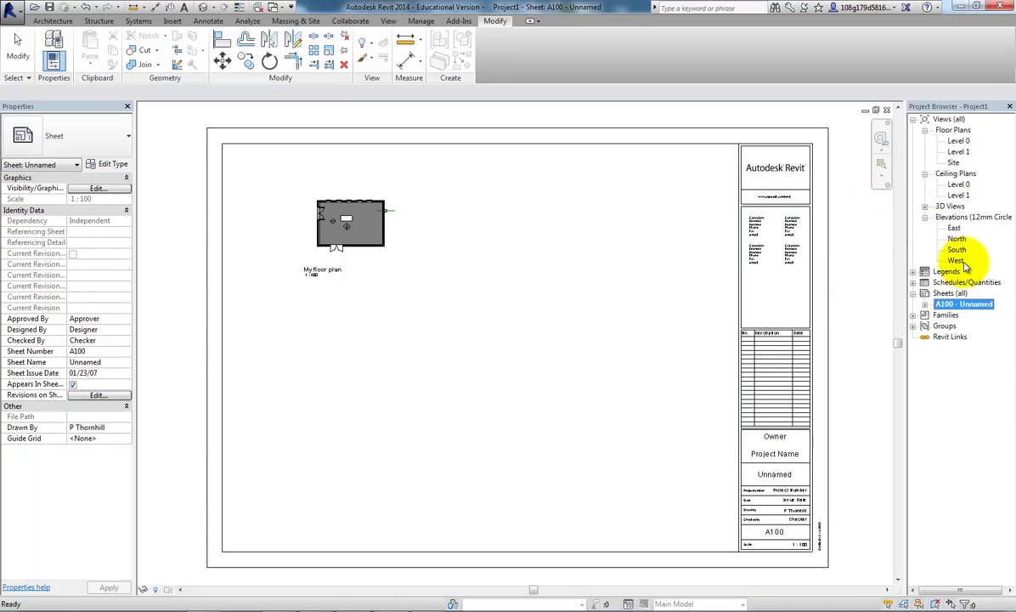
drag(958, 237, 560, 356)
click(432, 268)
scroll(495, 281, up, 5)
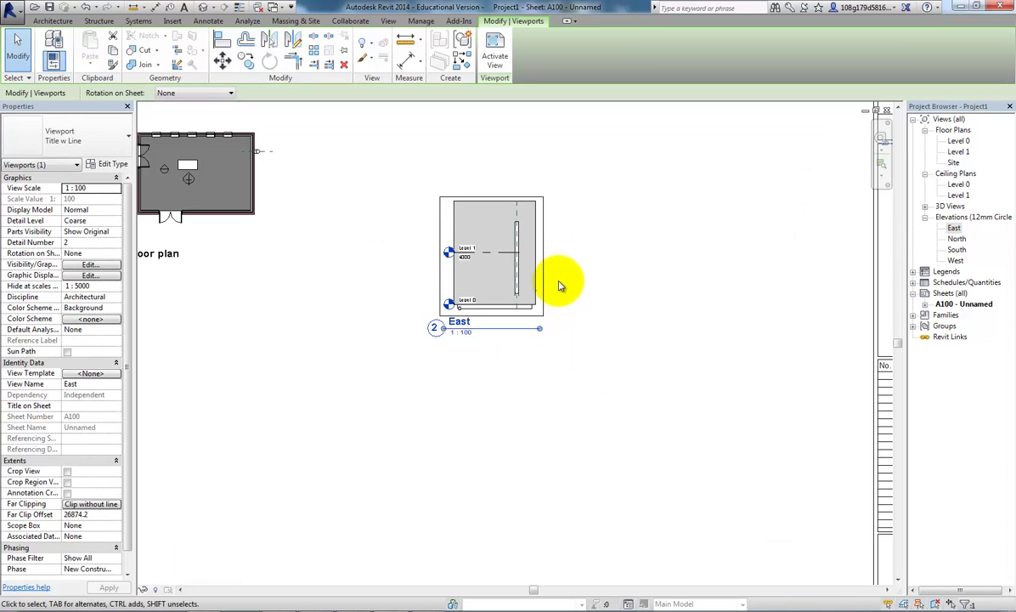
middle_drag(596, 297, 791, 410)
scroll(650, 404, down, 2)
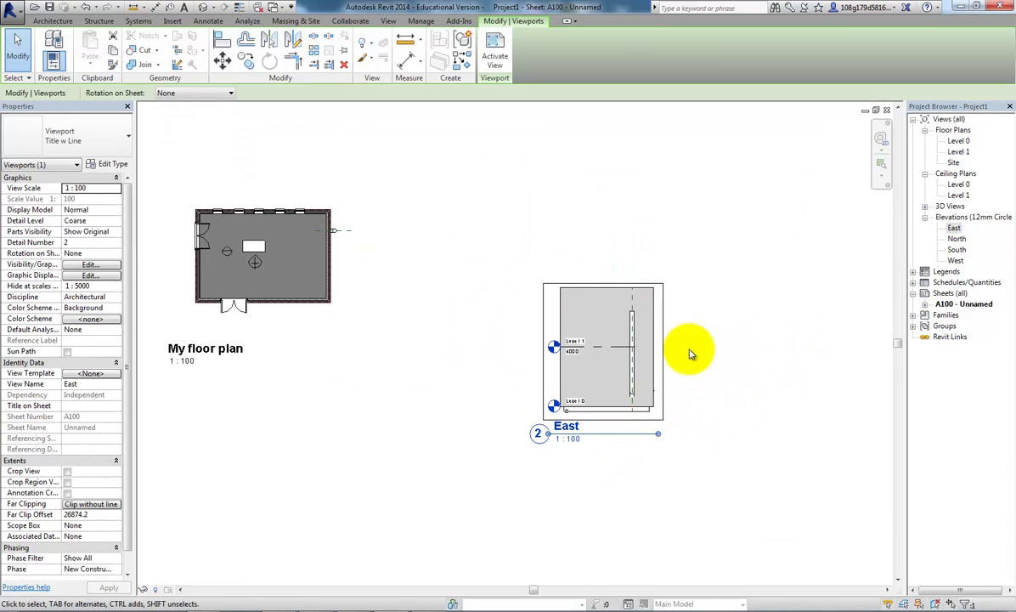
- Check the East elevation in its own view and activate its viewport back on sheet A100
double_click(955, 229)
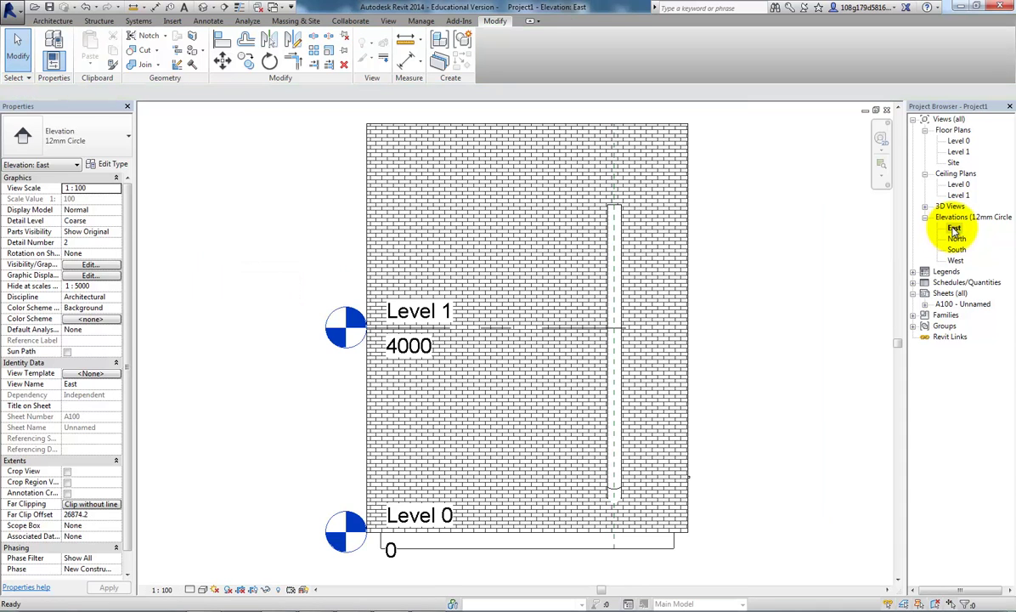
double_click(969, 306)
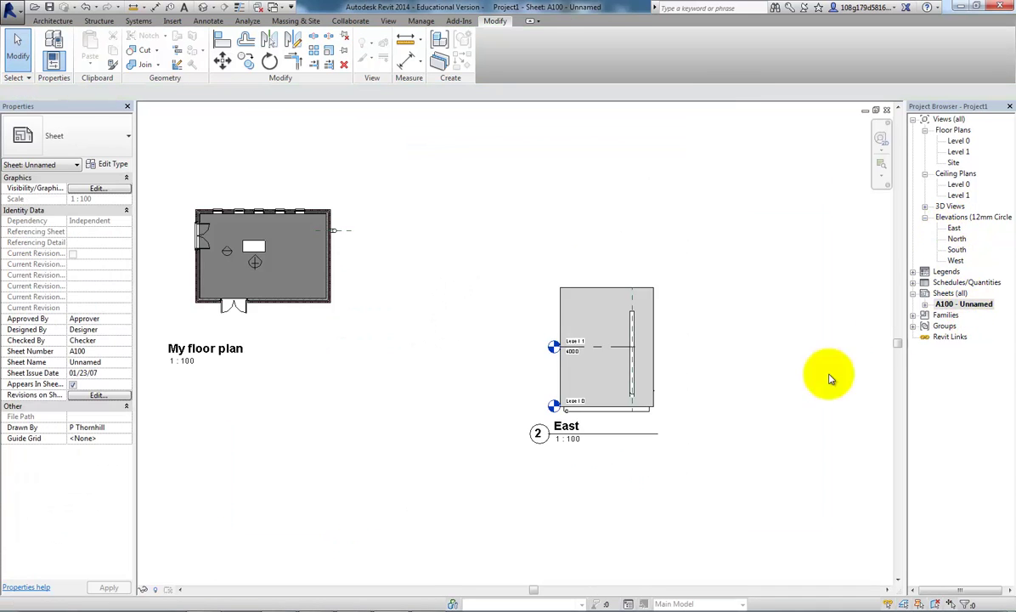
click(623, 299)
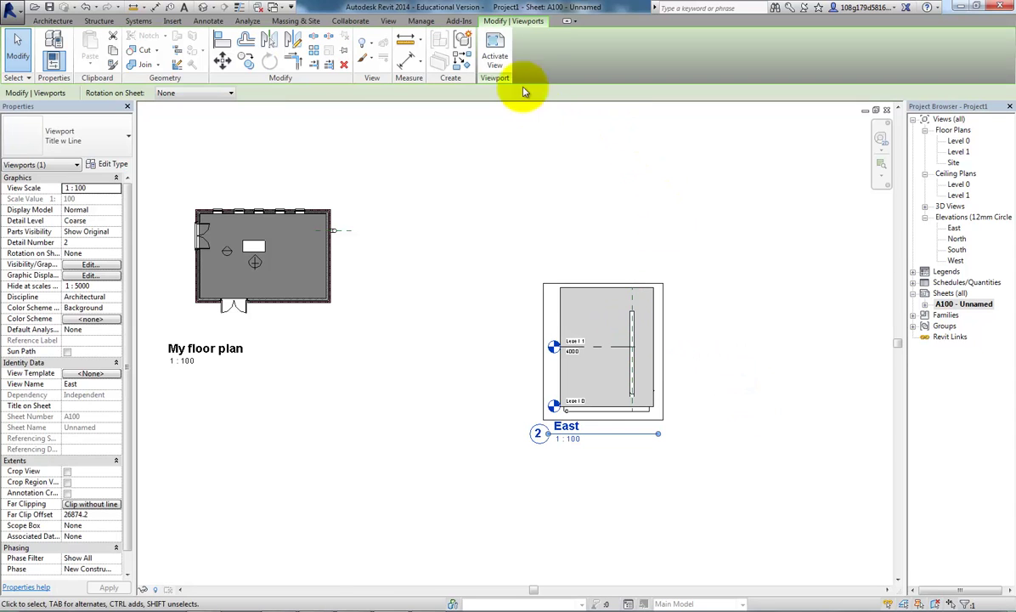
click(496, 62)
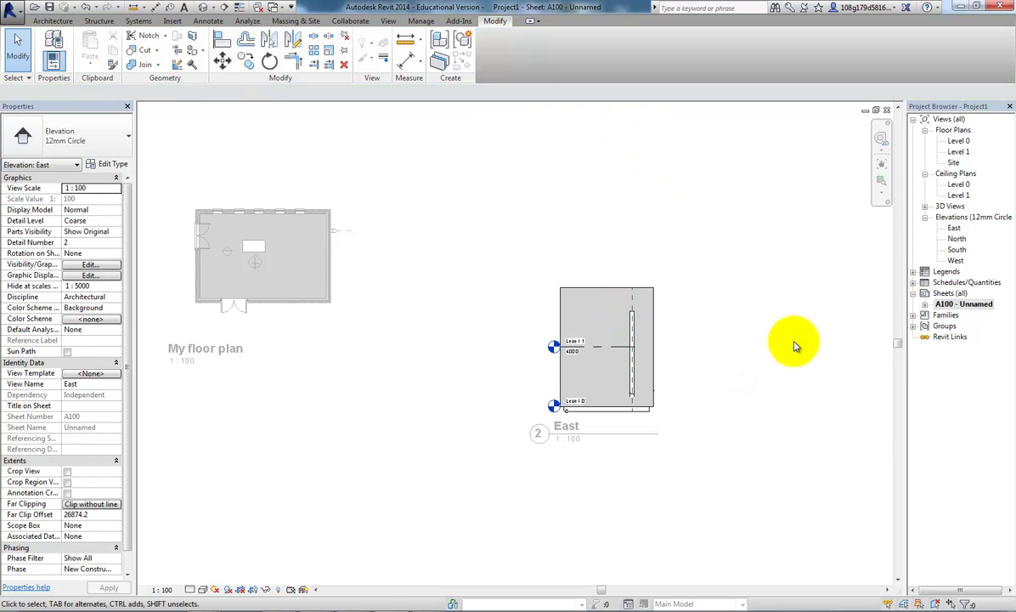
- Extend the Level 1 and Level 0 lines so their heads sit clear of the building's left side
scroll(430, 347, down, 3)
scroll(476, 369, up, 8)
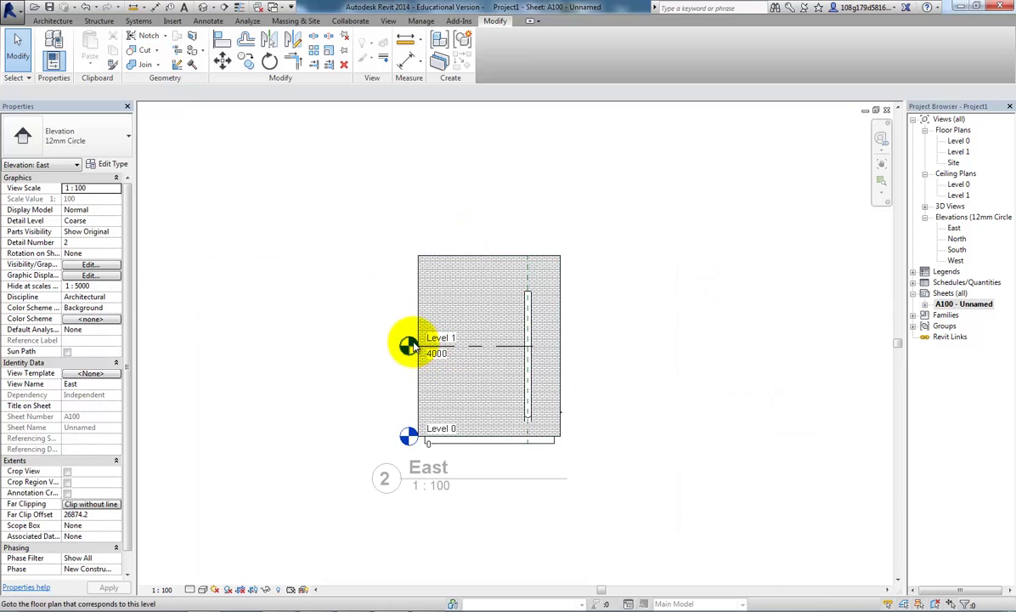
scroll(433, 351, up, 3)
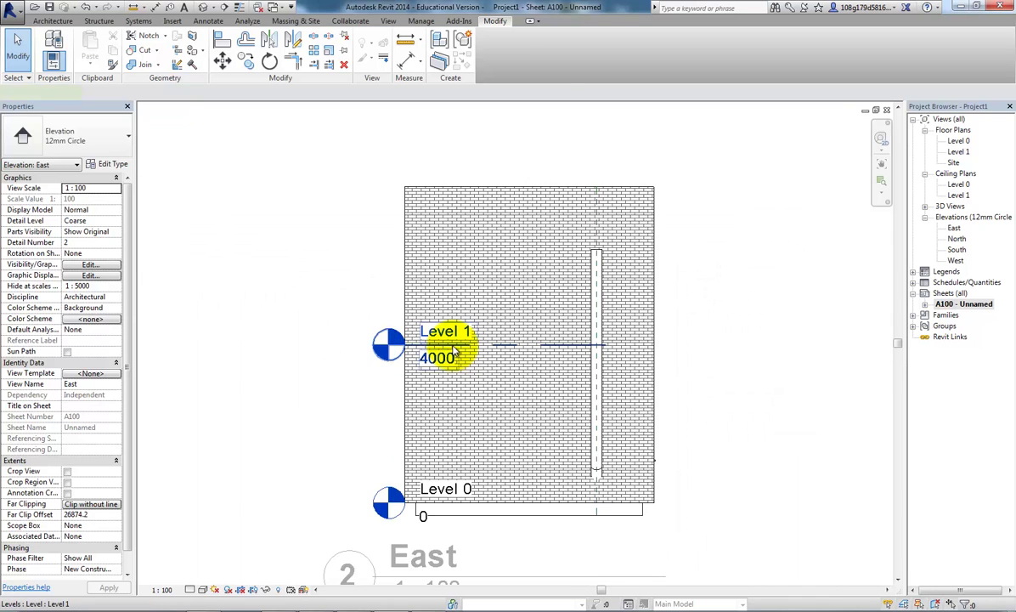
click(411, 350)
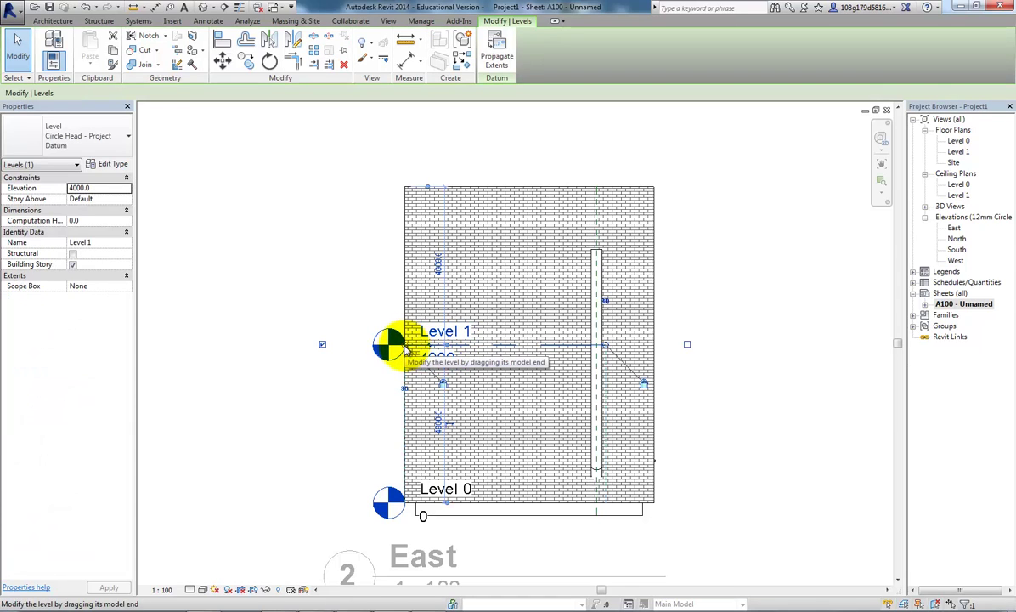
drag(405, 350, 258, 345)
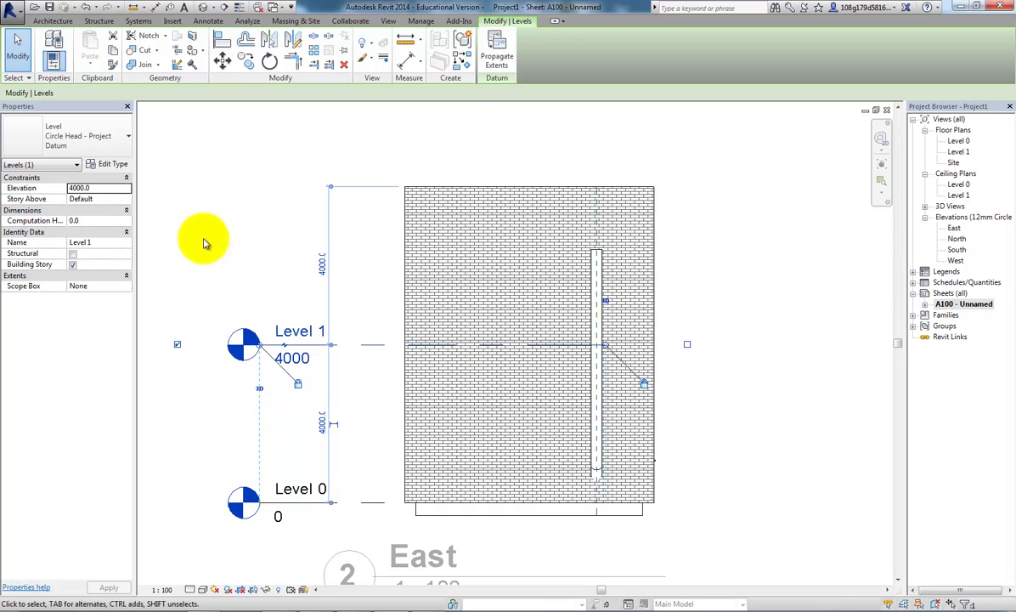
click(203, 243)
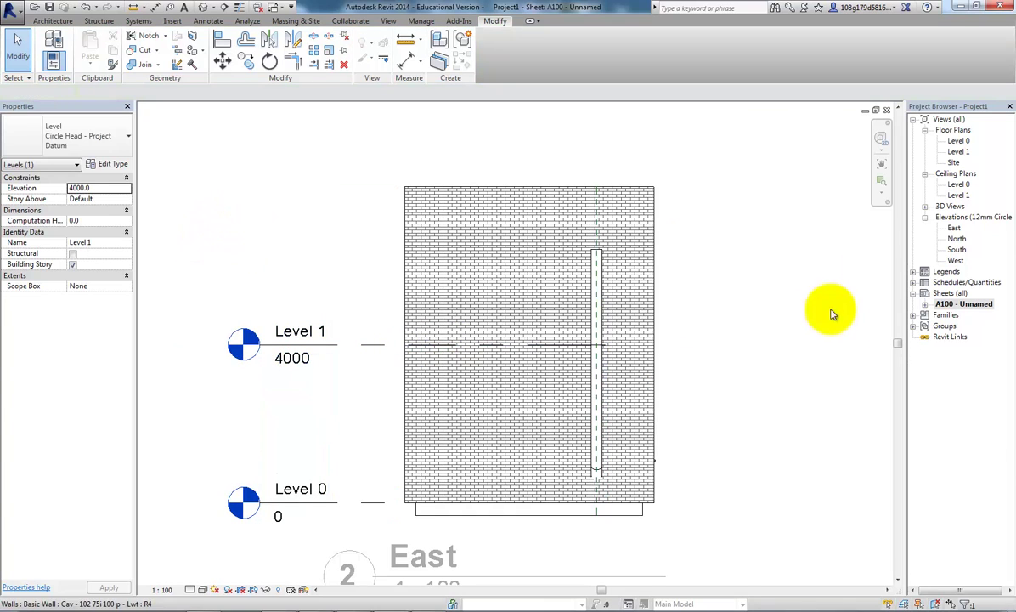
- Check the extended level lines in the East elevation view and in its activated viewport on sheet A100
double_click(955, 229)
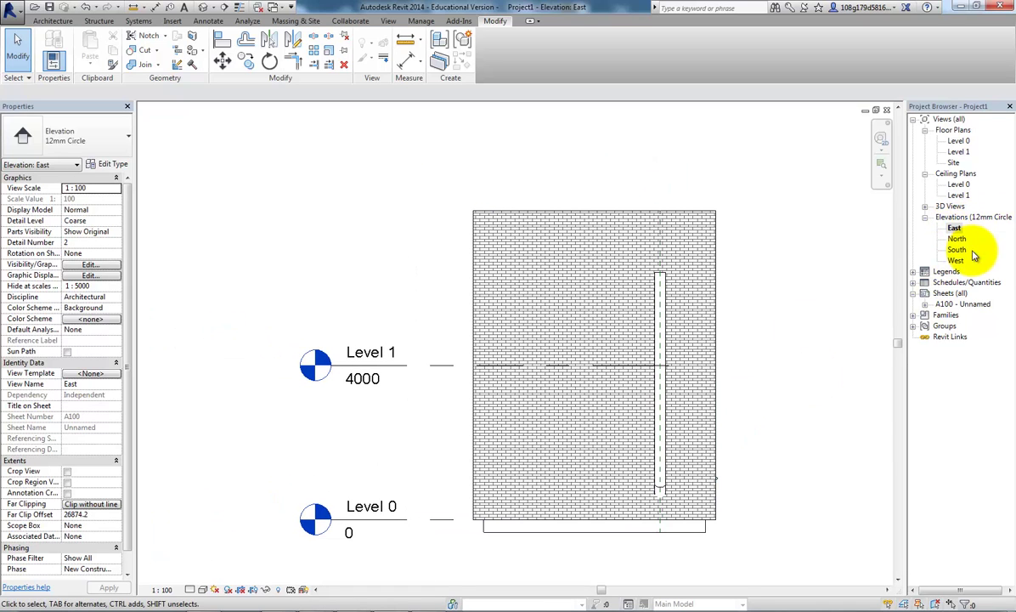
double_click(963, 304)
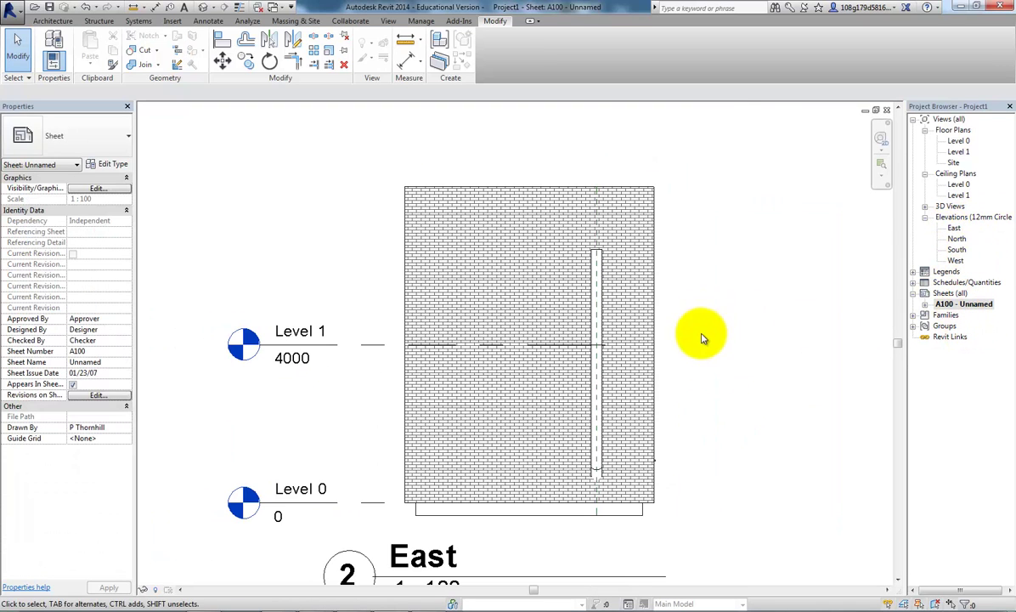
click(533, 288)
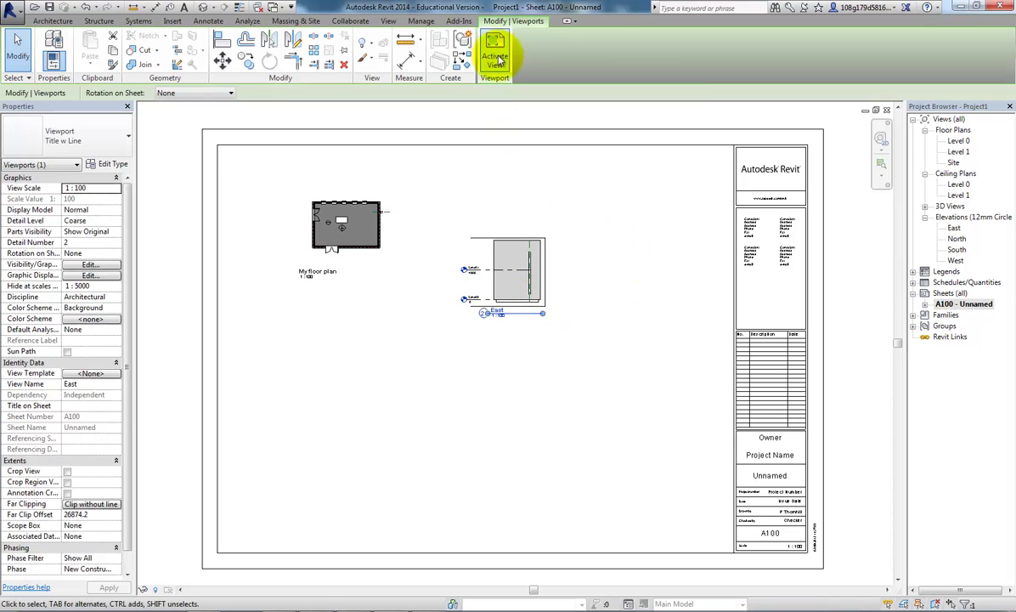
click(498, 58)
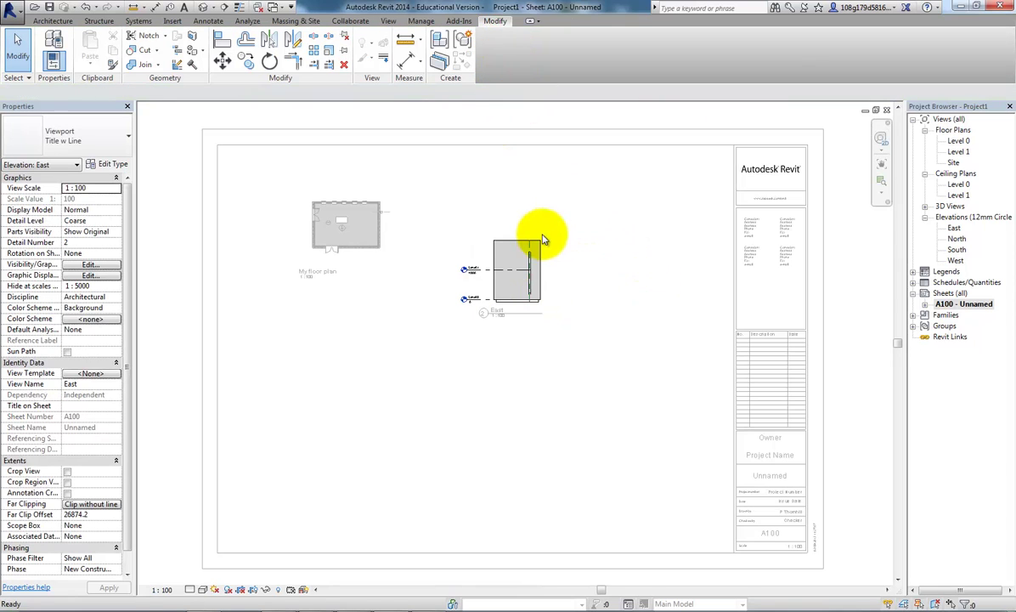
scroll(541, 239, up, 5)
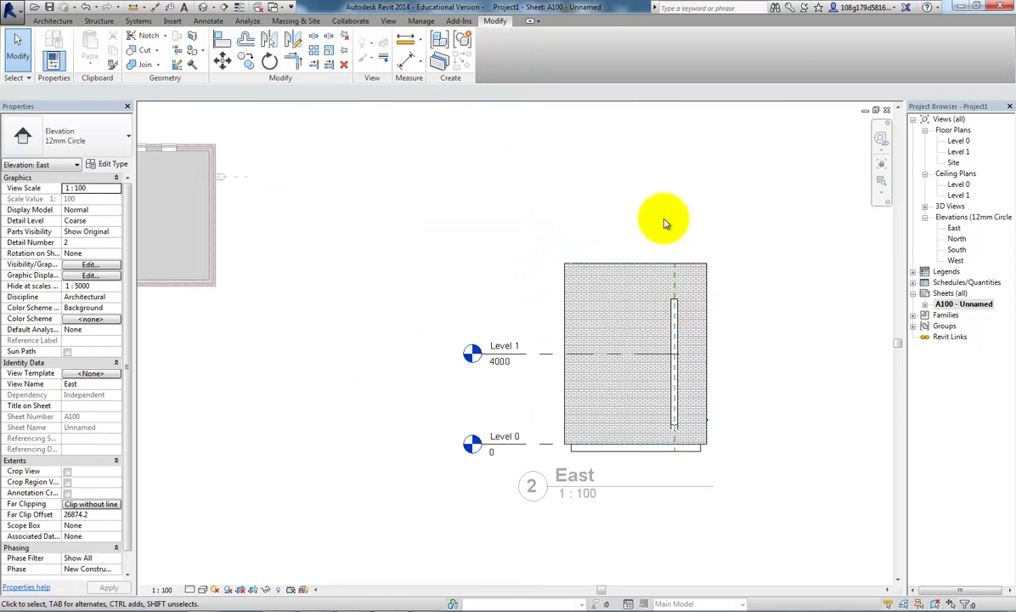
middle_drag(588, 385, 663, 381)
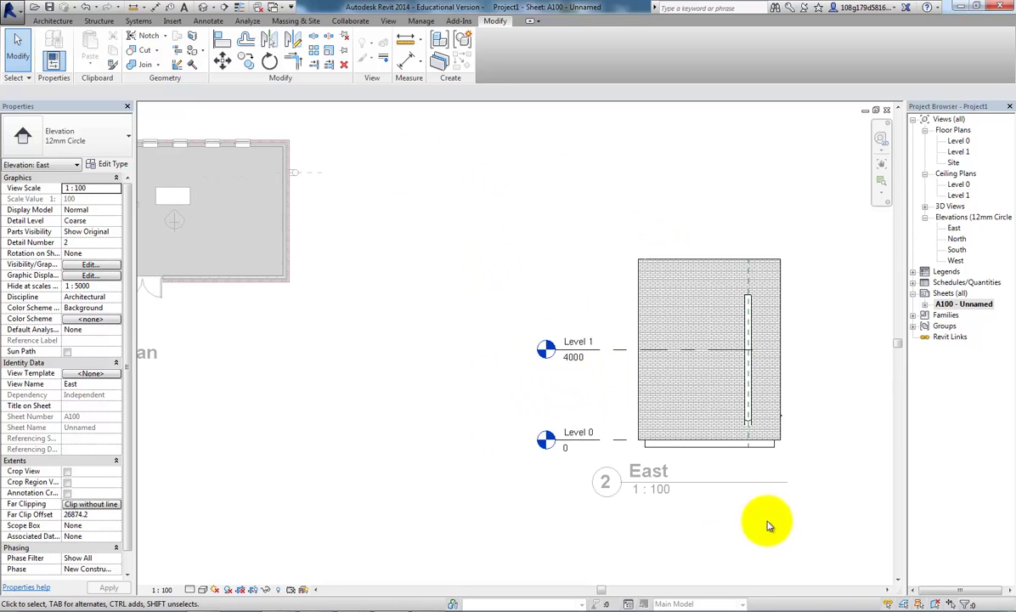
middle_drag(409, 404, 459, 382)
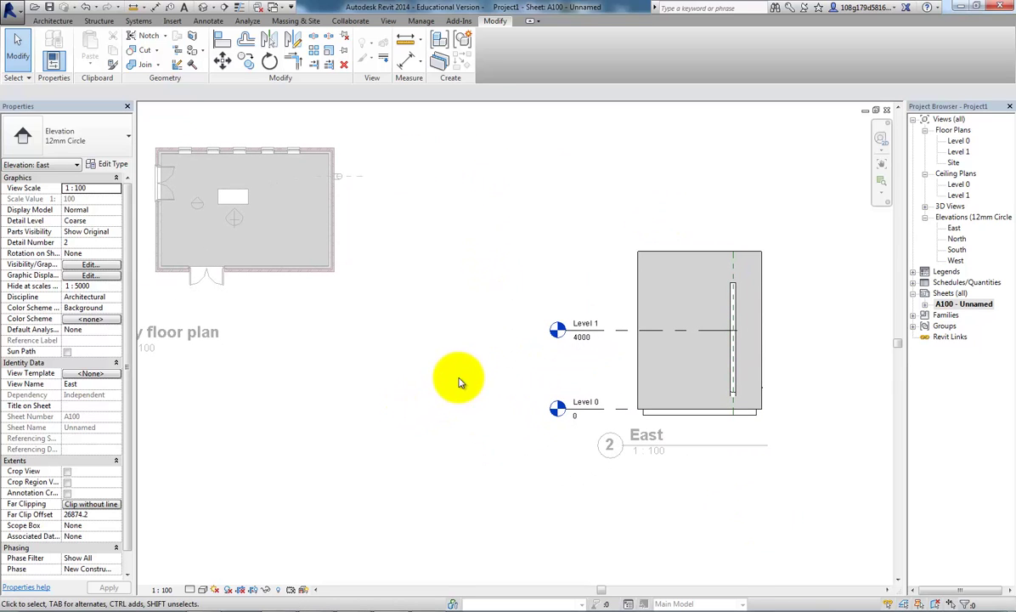
- Deactivate the East elevation view and return to the full layout of sheet A100
right_click(680, 301)
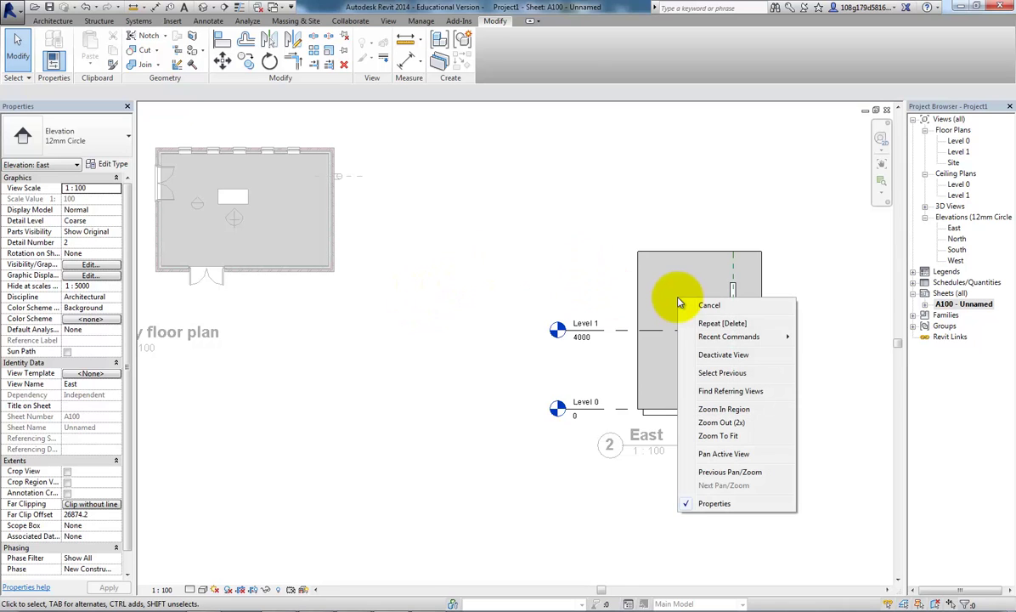
click(723, 355)
scroll(484, 270, down, 6)
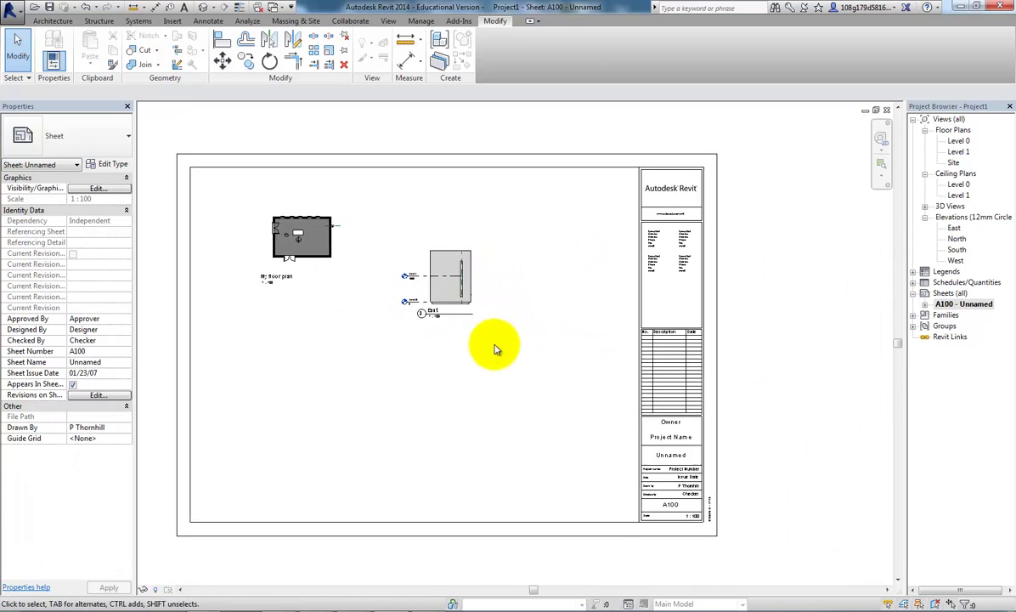
middle_drag(495, 349, 512, 336)
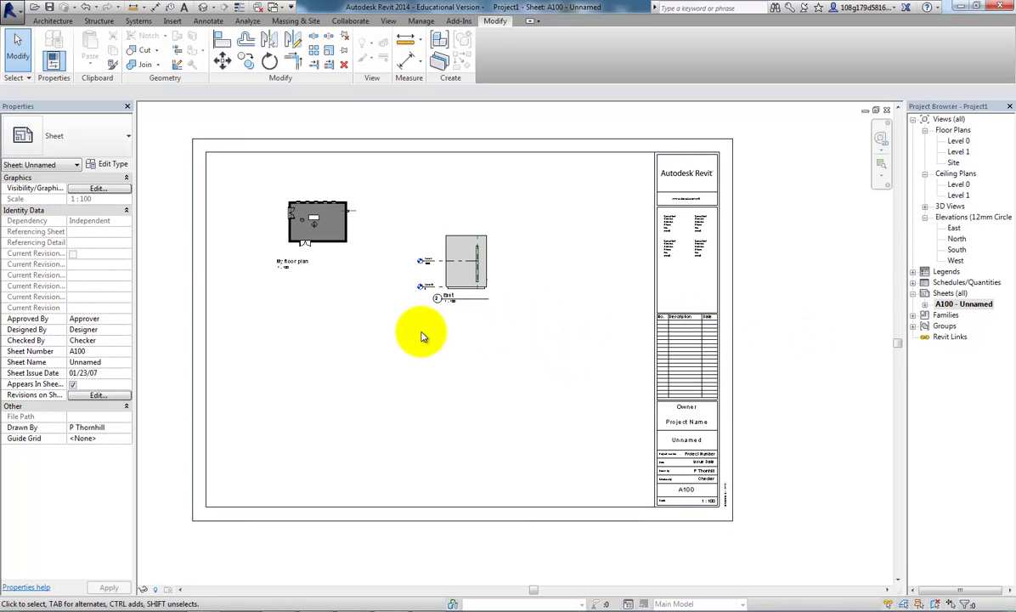
middle_drag(427, 339, 470, 347)
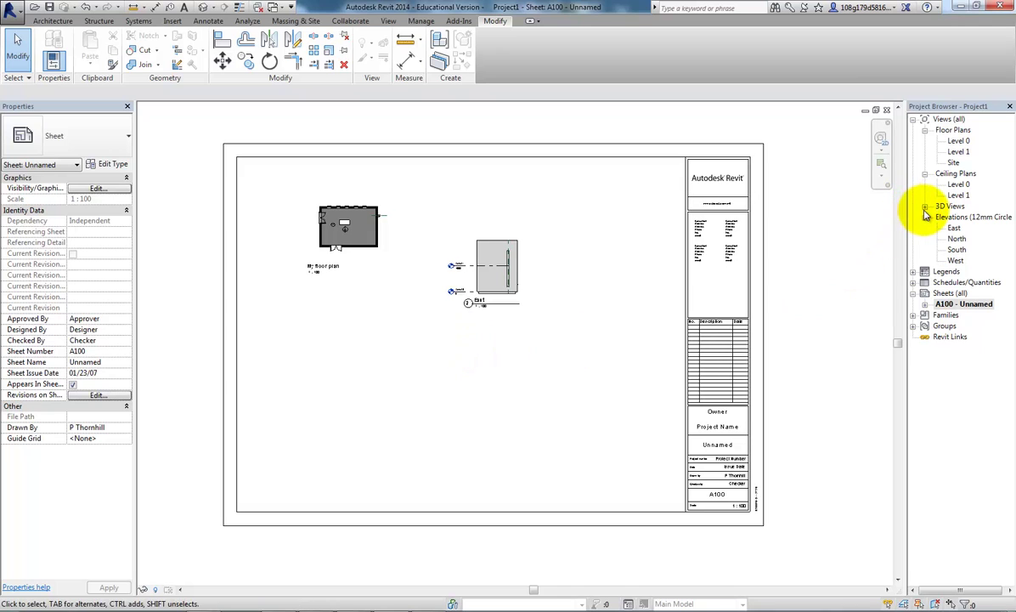
- Open the default 3D view and frame the building from its front-left corner
click(203, 8)
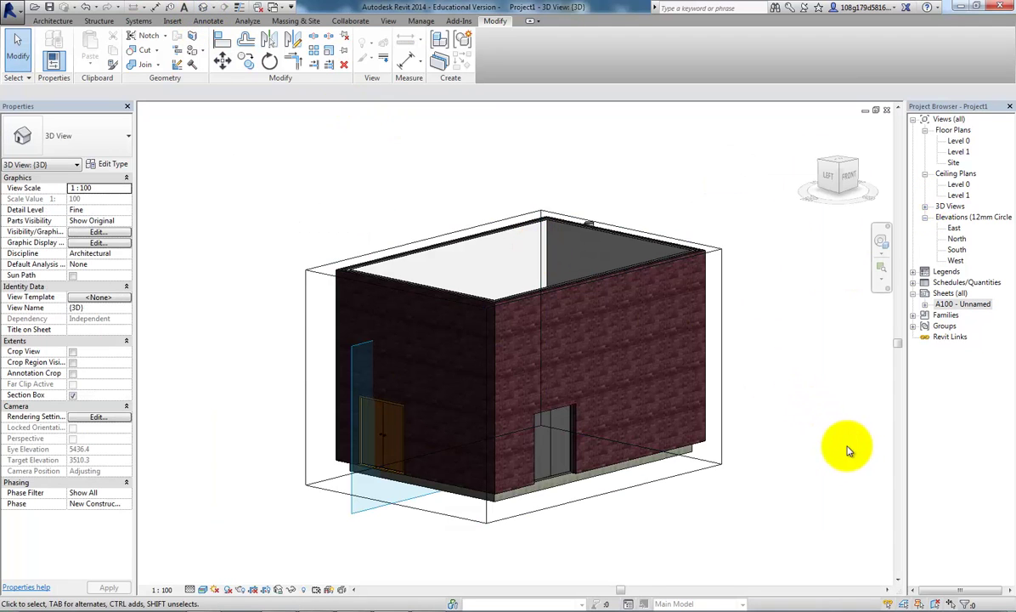
shift+middle_drag(845, 451, 722, 431)
scroll(773, 357, up, 3)
scroll(799, 306, down, 2)
middle_drag(787, 302, 803, 324)
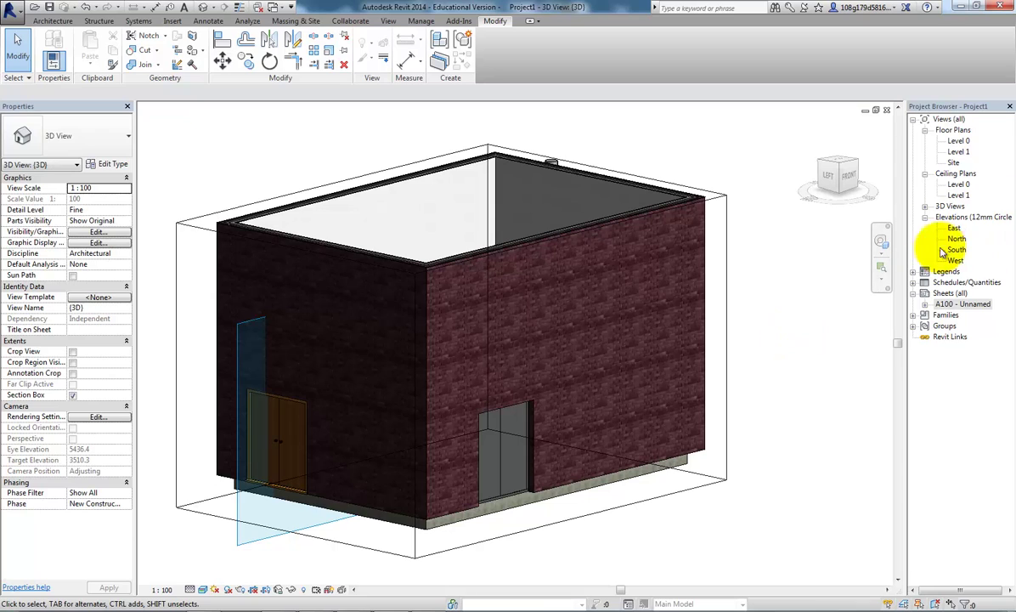
- Return to sheet A100 and place the {3D} view near the sheet's lower-right corner, beside the title block
click(926, 208)
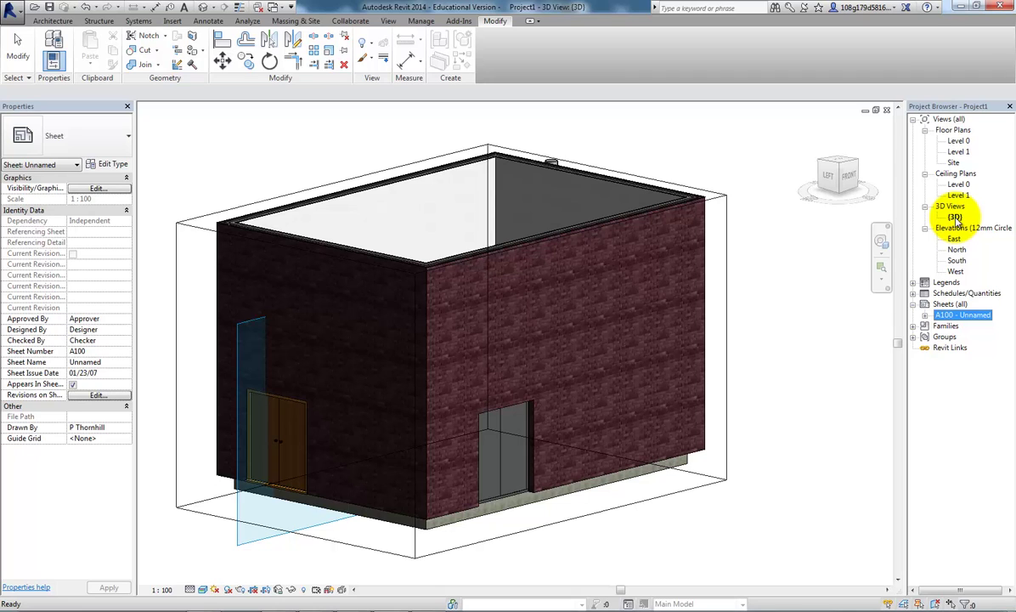
double_click(941, 314)
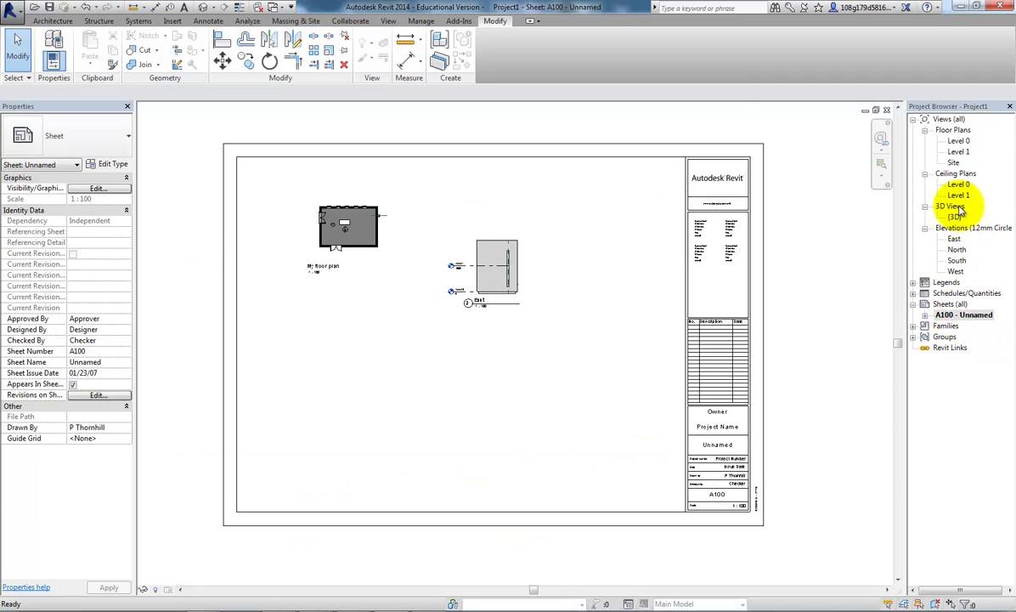
drag(950, 220, 562, 419)
click(597, 425)
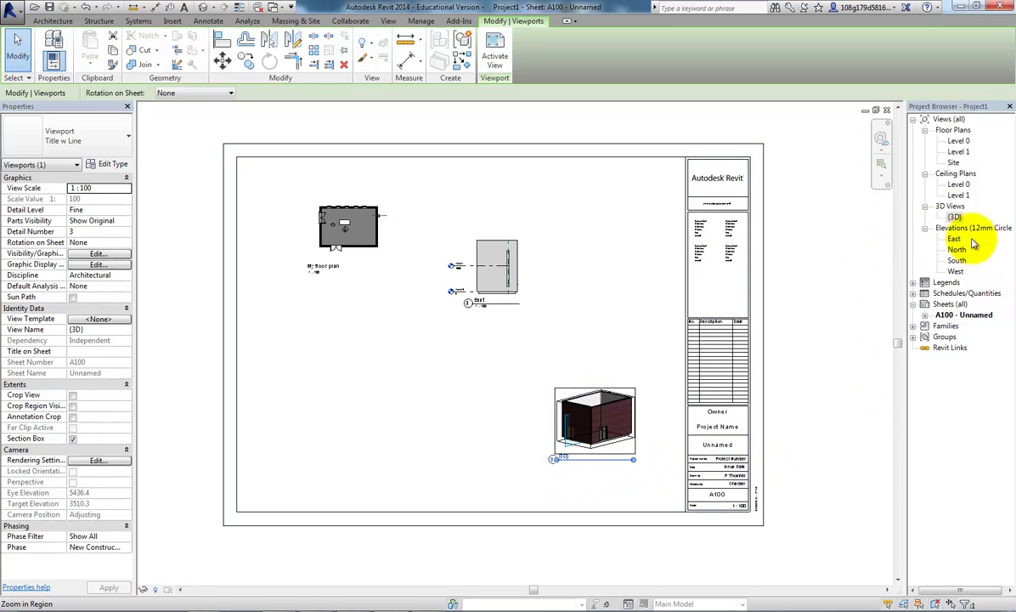
- Duplicate the {3D} view and orbit the copy to show the building's back and left sides
right_click(955, 217)
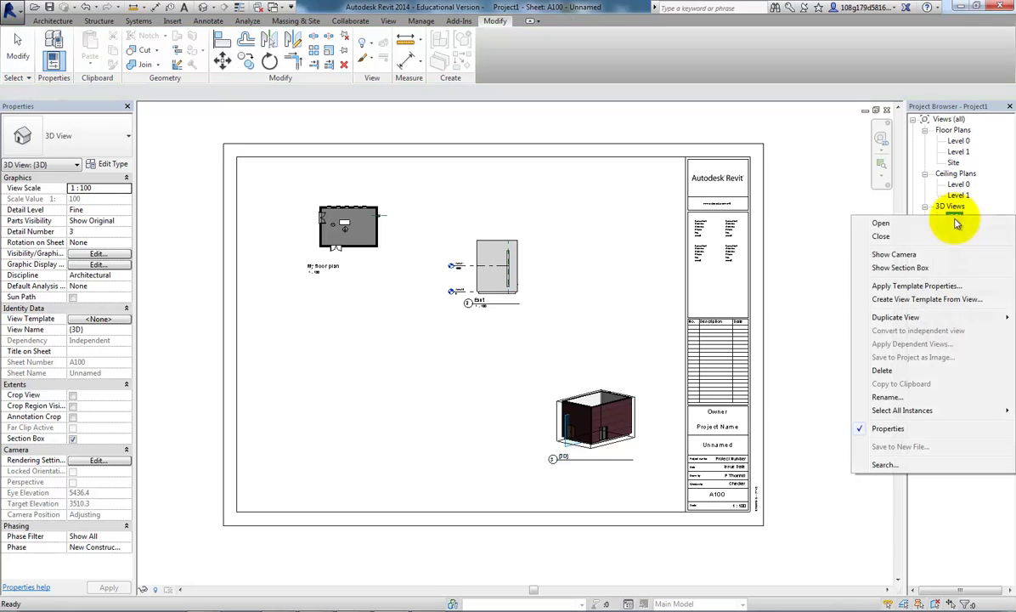
mouse_move(914, 320)
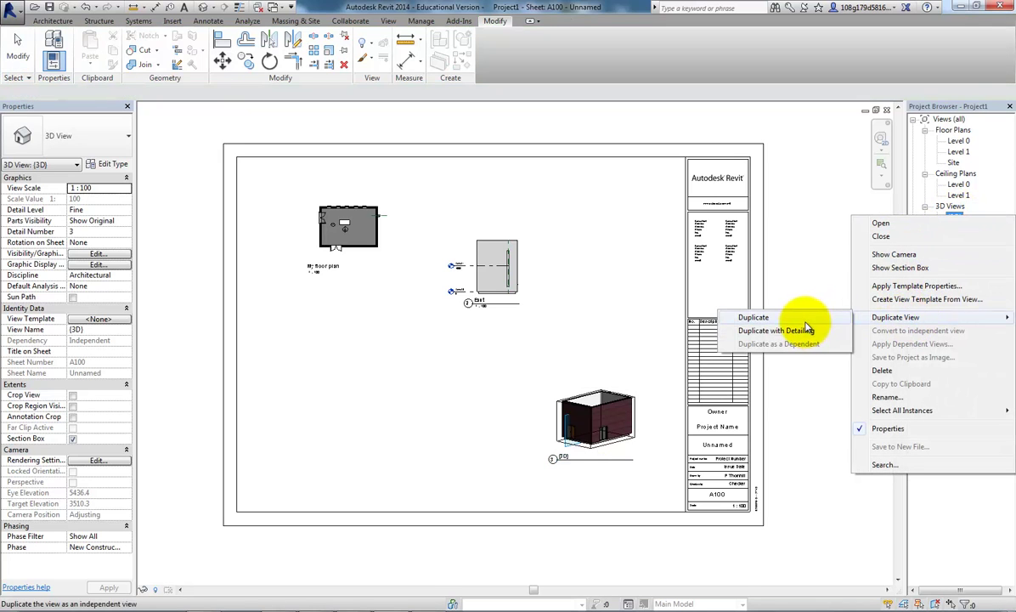
click(752, 293)
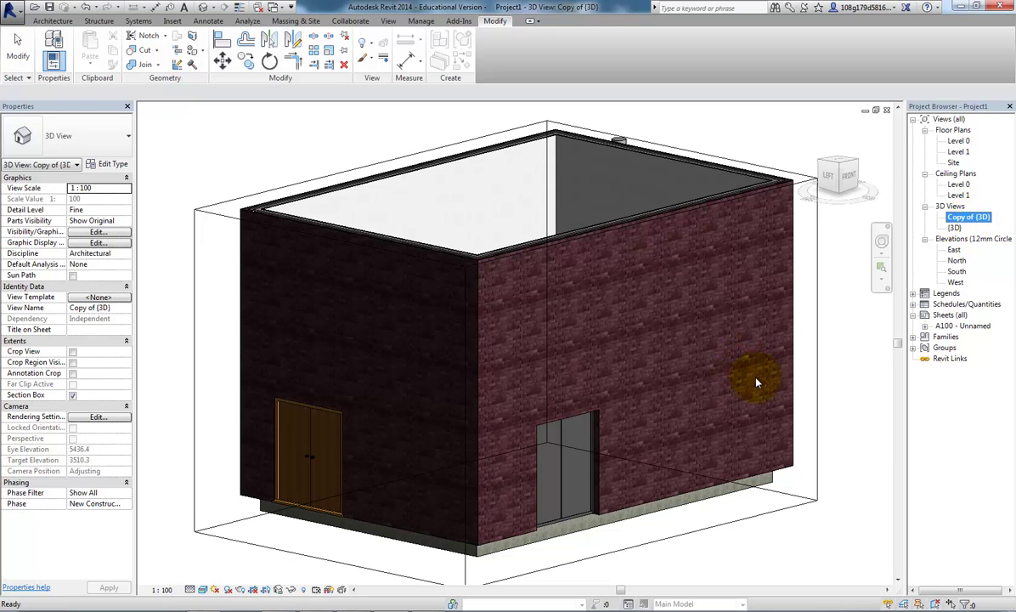
shift+middle_drag(415, 318, 684, 384)
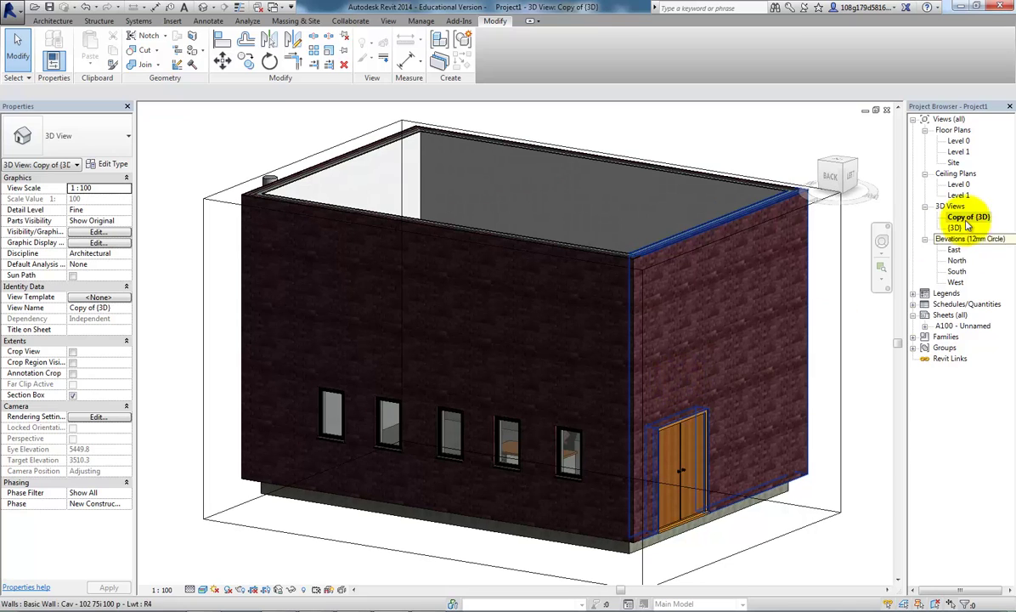
- Return to sheet A100 and place the Copy of {3D} view directly above the {3D} viewport
double_click(945, 326)
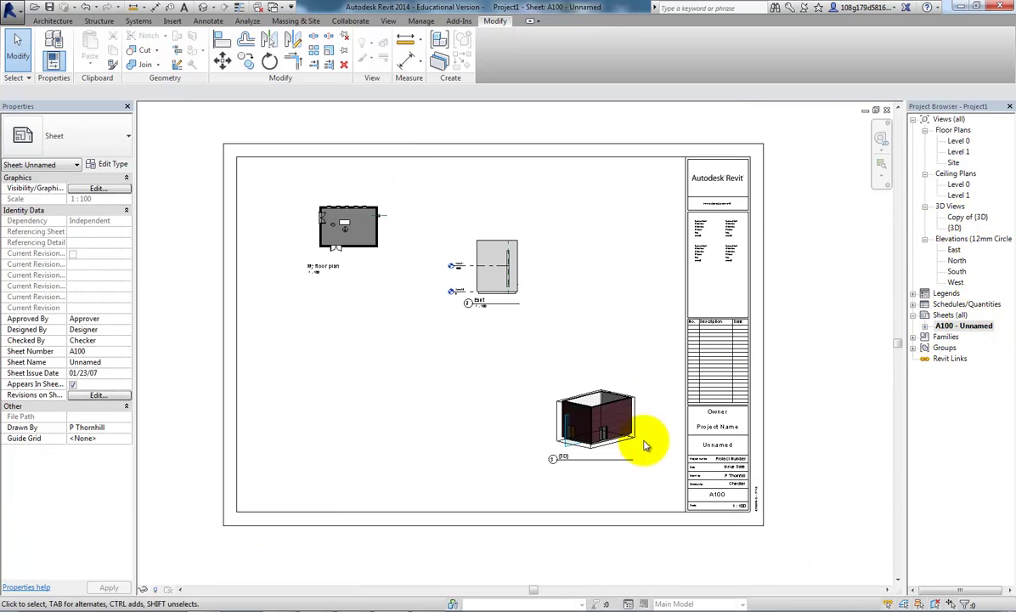
scroll(602, 434, up, 2)
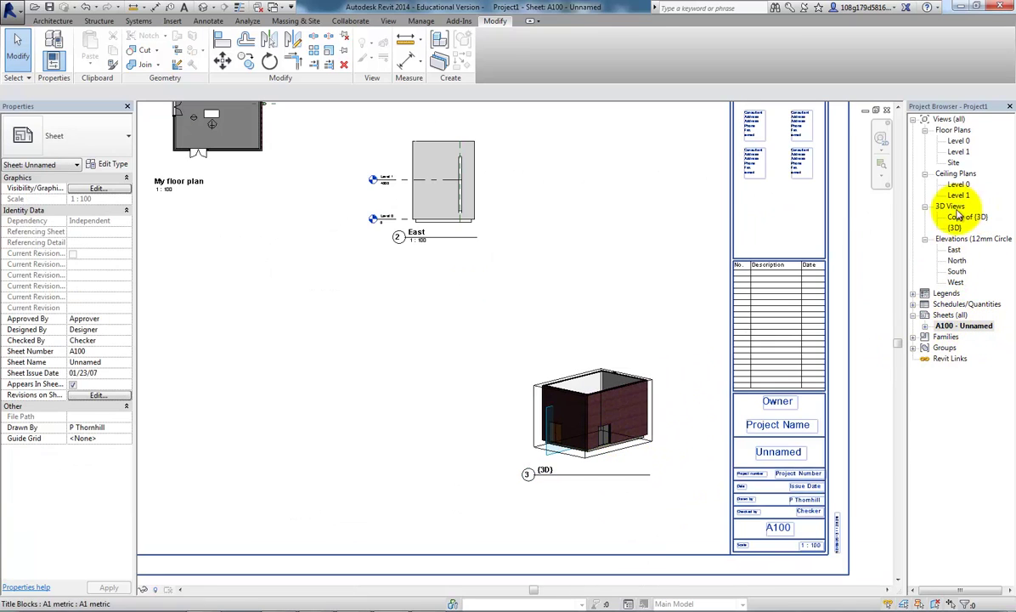
click(959, 217)
drag(914, 221, 594, 283)
click(656, 338)
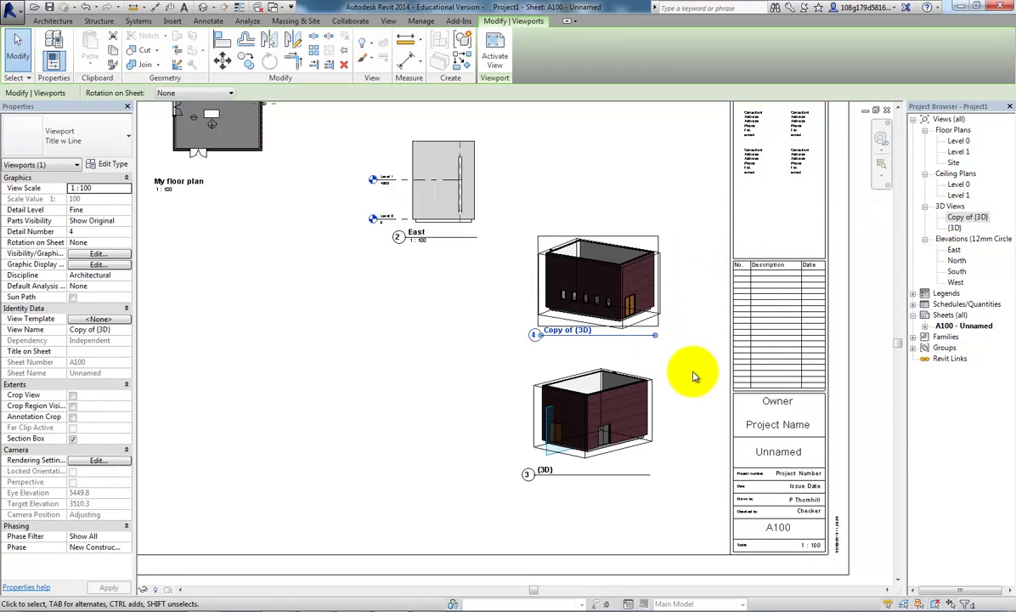
click(692, 378)
scroll(692, 374, down, 3)
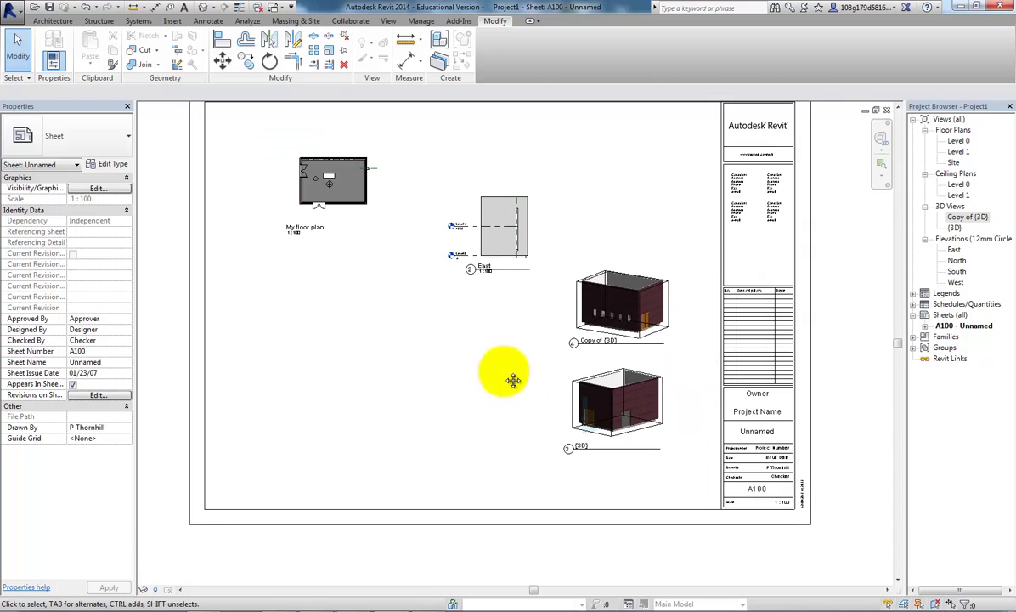
middle_drag(510, 381, 520, 427)
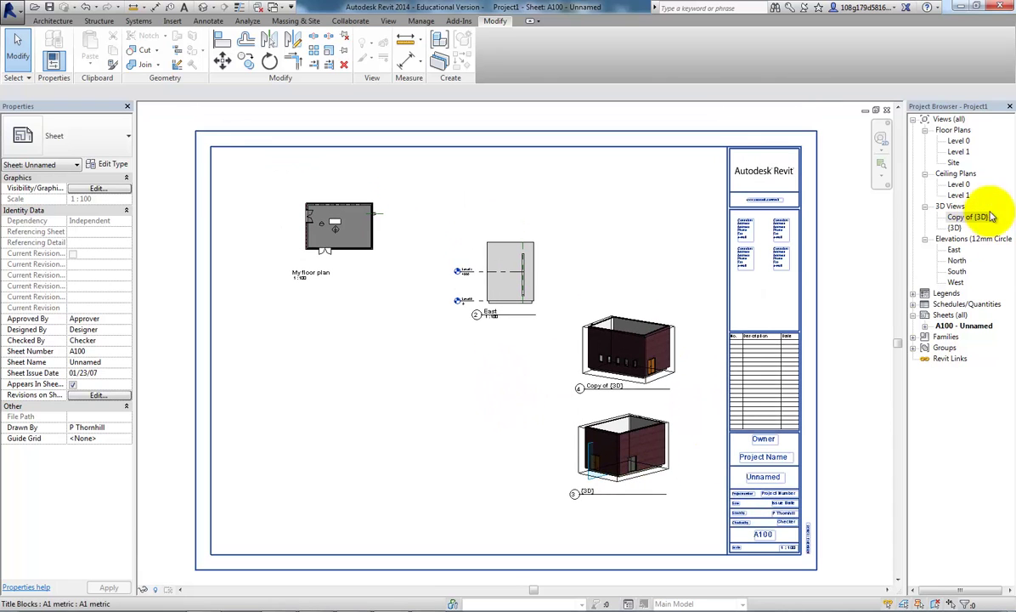
- Orbit the {3D} view to look down steeply on the building from its left side, and check the result on sheet A100
double_click(955, 227)
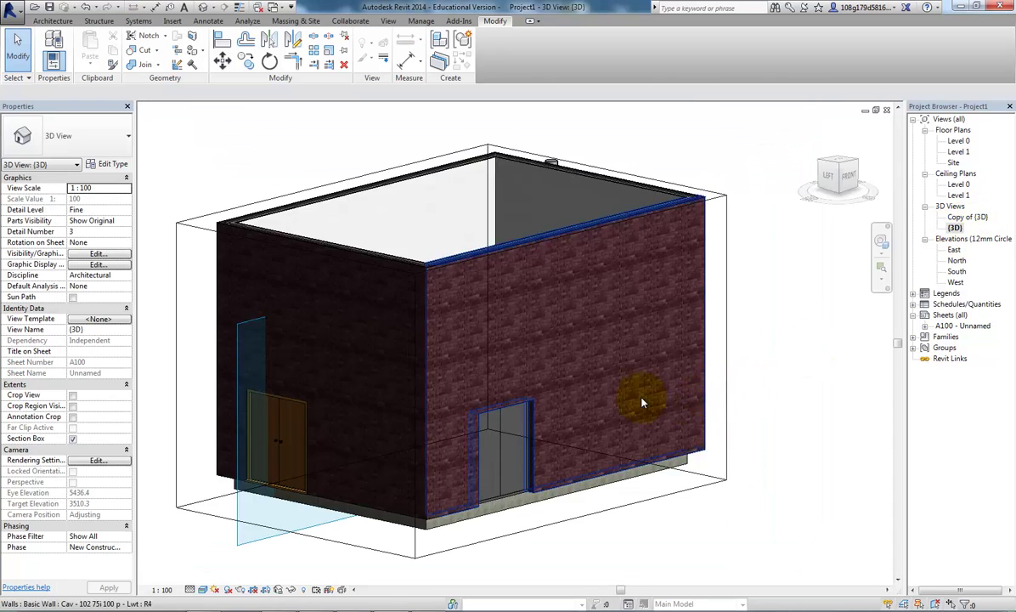
shift+middle_drag(599, 363, 612, 386)
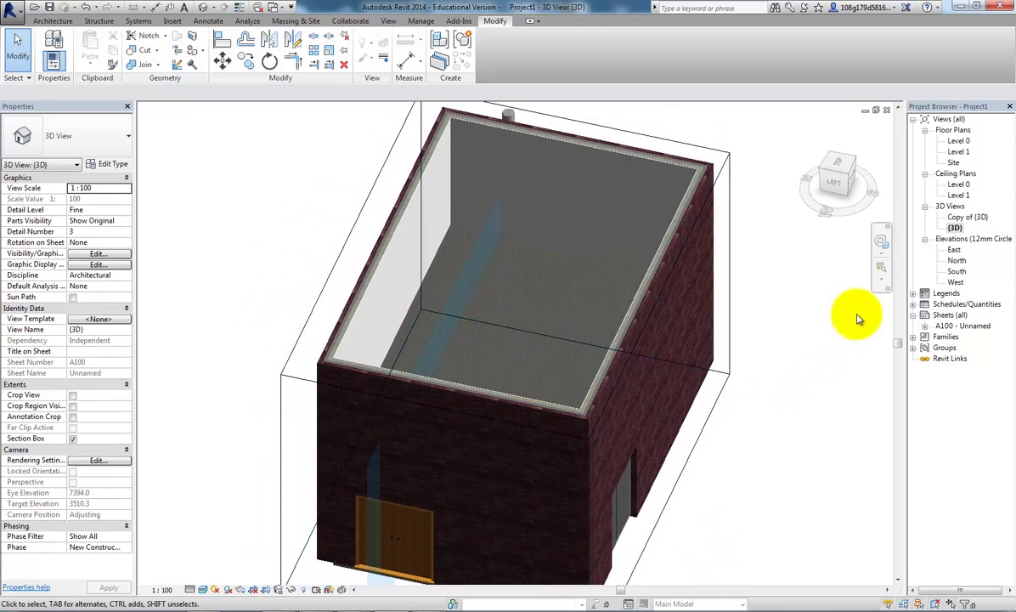
double_click(965, 328)
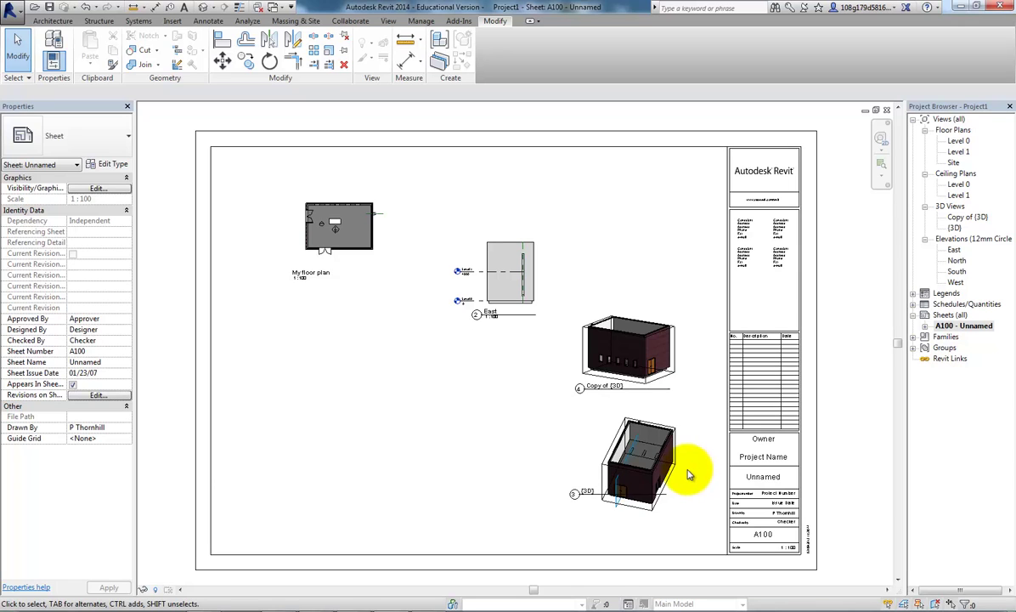
middle_drag(672, 474, 694, 388)
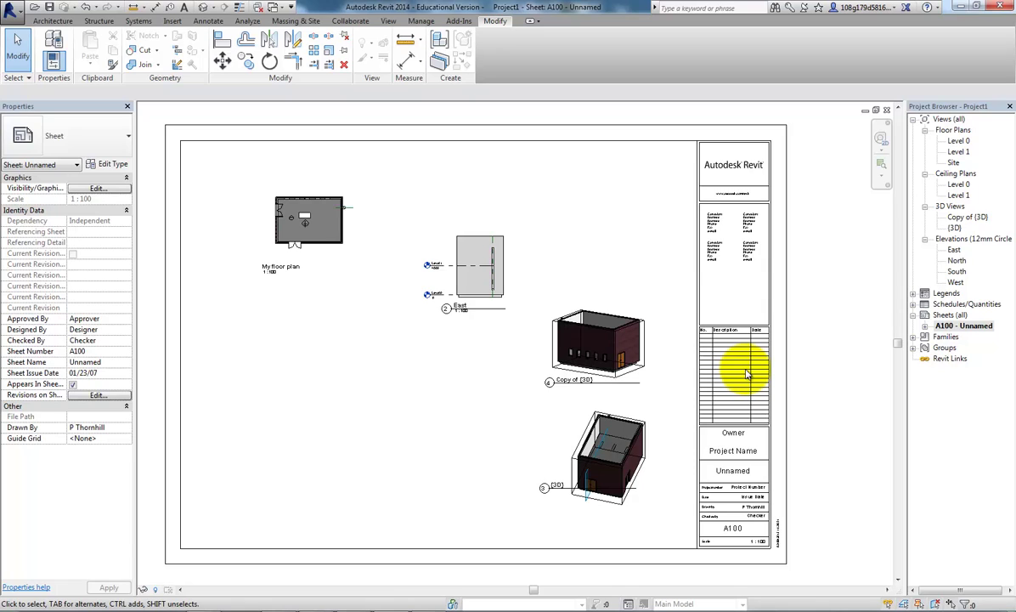
- In the Level 0 floor plan, create a camera view from outside the building's back-left corner, aimed diagonally across the plan
click(962, 141)
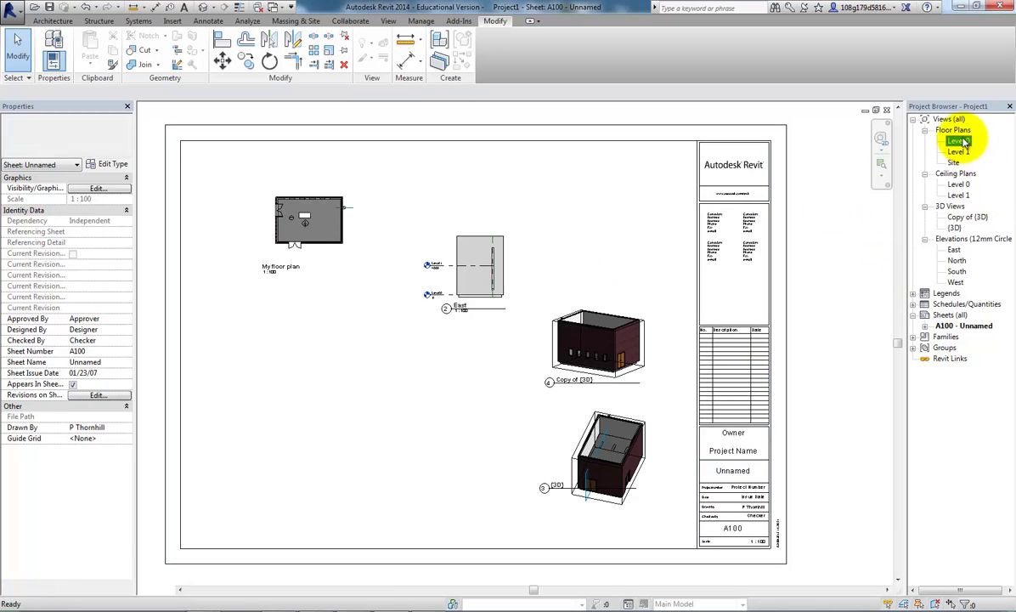
scroll(692, 308, down, 3)
middle_drag(692, 312, 705, 362)
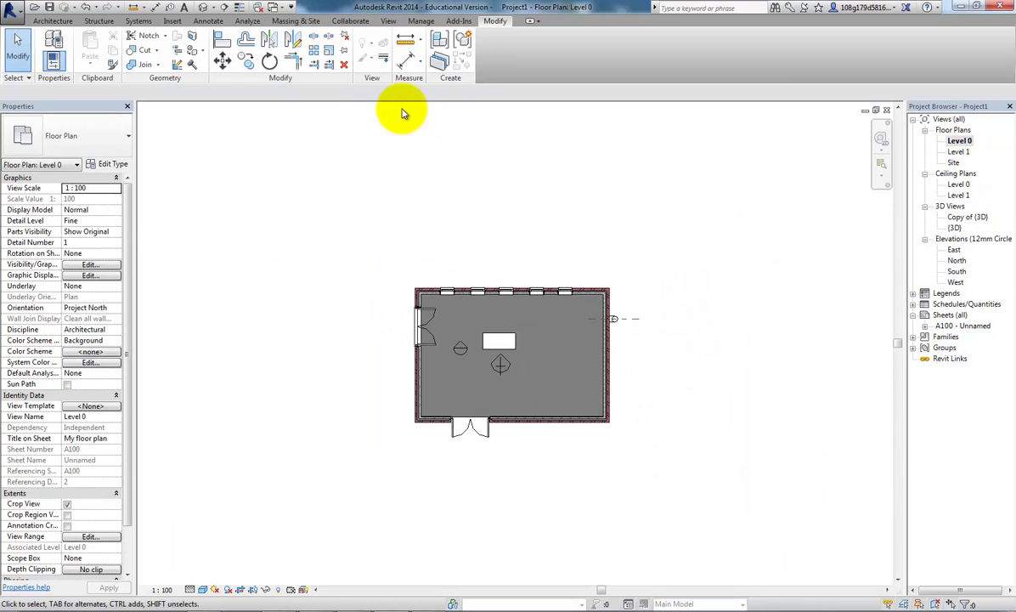
click(389, 22)
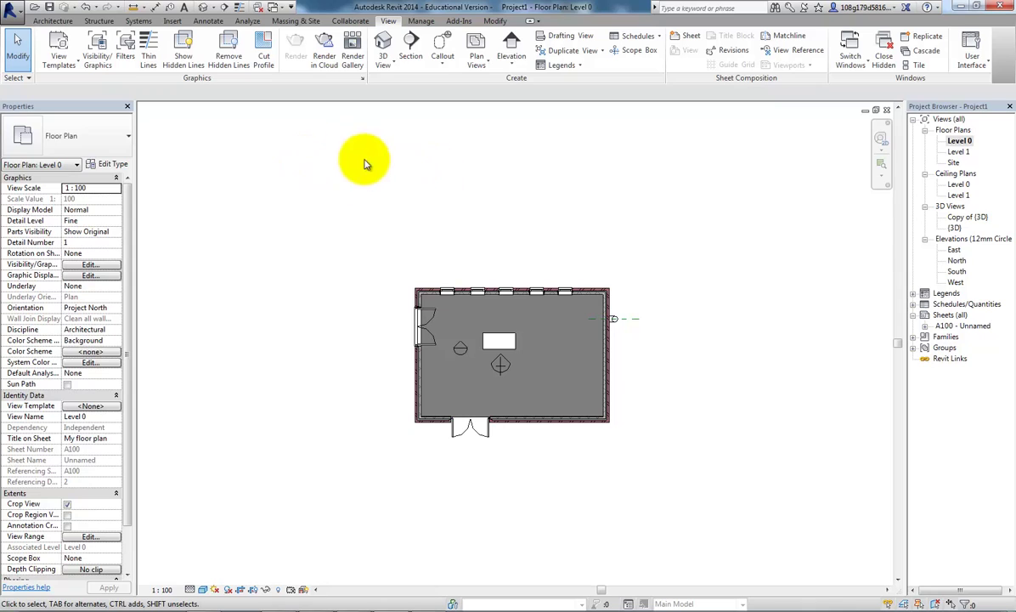
click(386, 66)
click(382, 108)
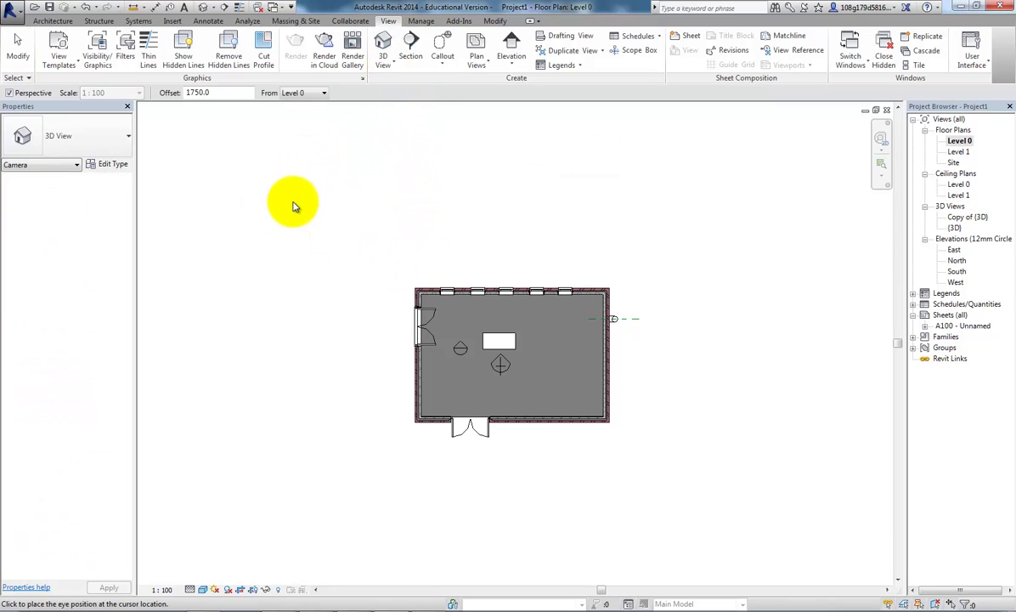
click(362, 258)
click(761, 506)
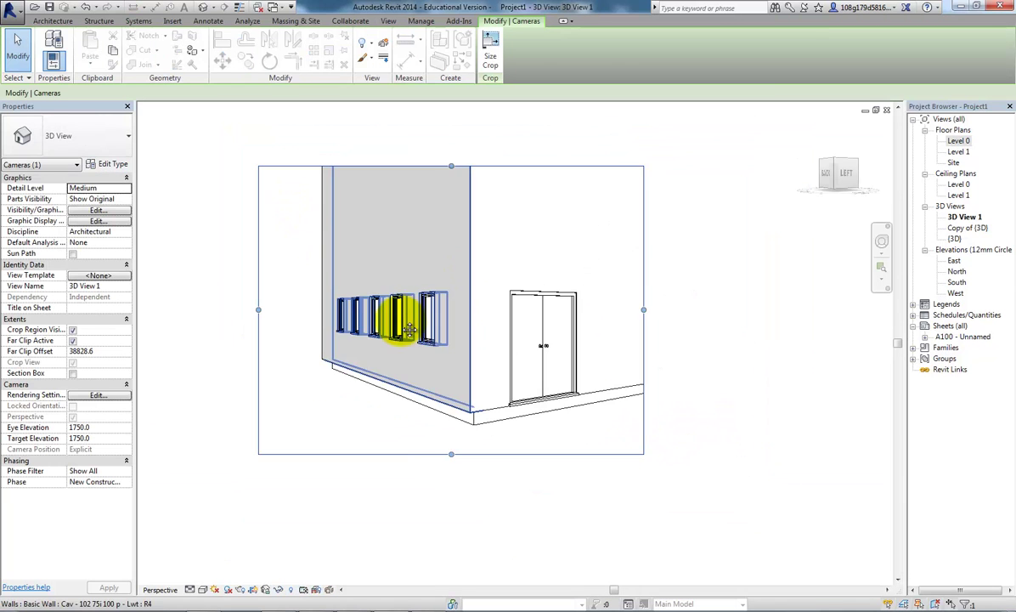
- Enlarge the camera view's crop region to show more of the building and set its visual style to Realistic
drag(719, 350, 606, 326)
drag(455, 206, 453, 107)
click(622, 478)
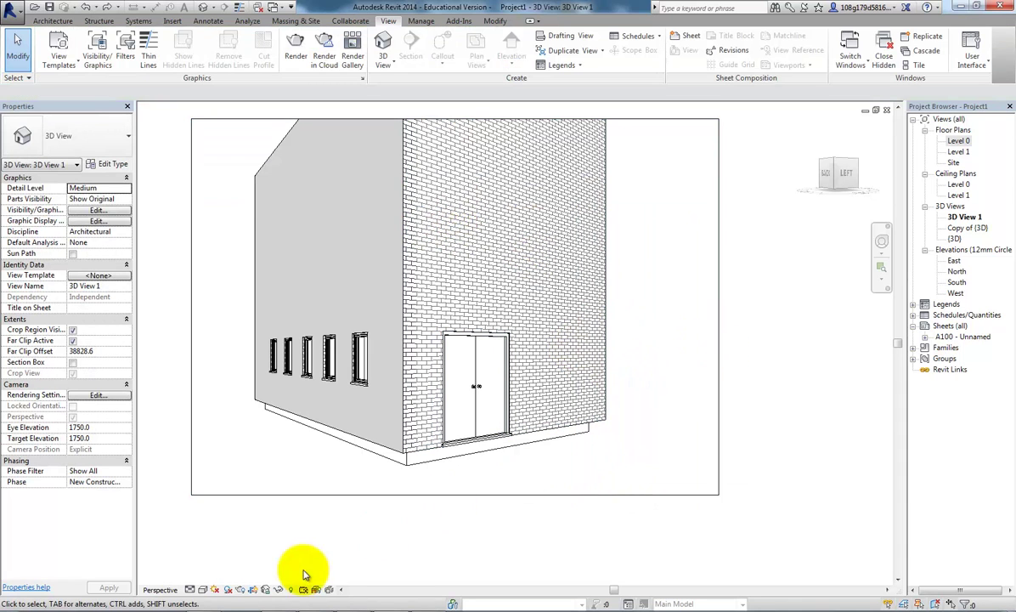
click(203, 590)
click(220, 571)
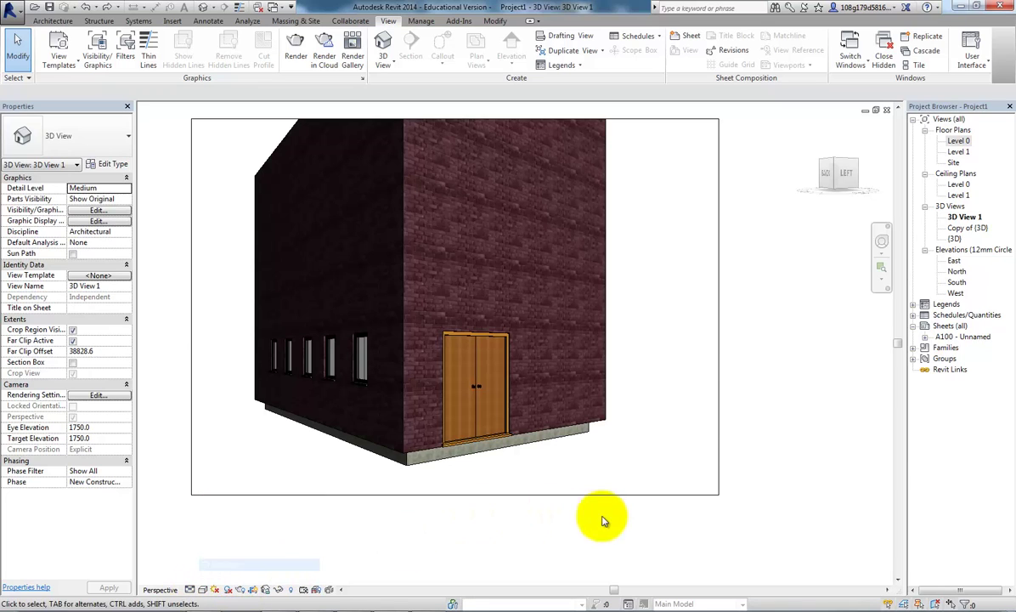
- Rename the new camera view as Front door
right_click(968, 219)
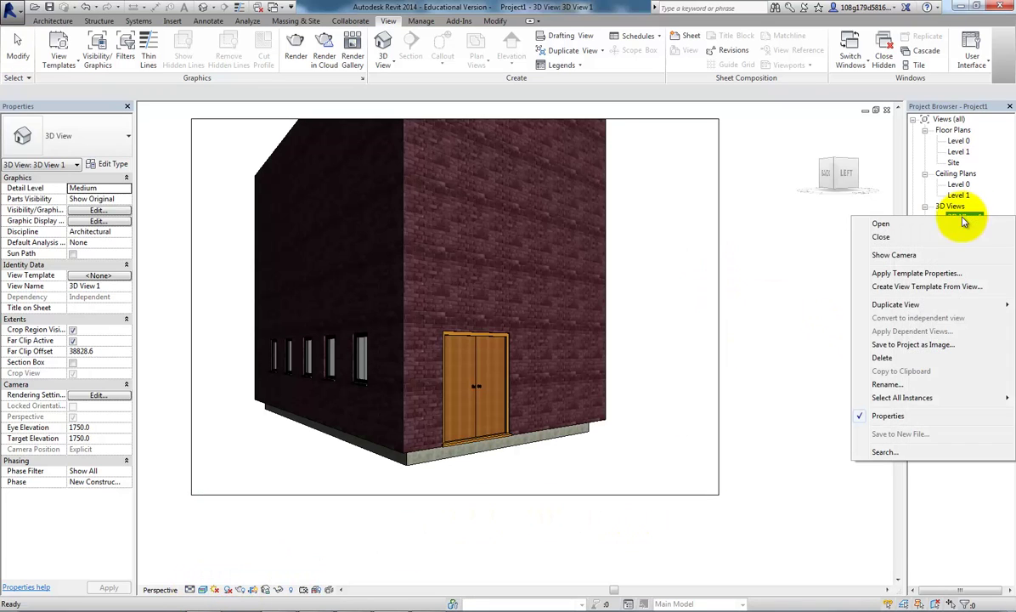
click(888, 384)
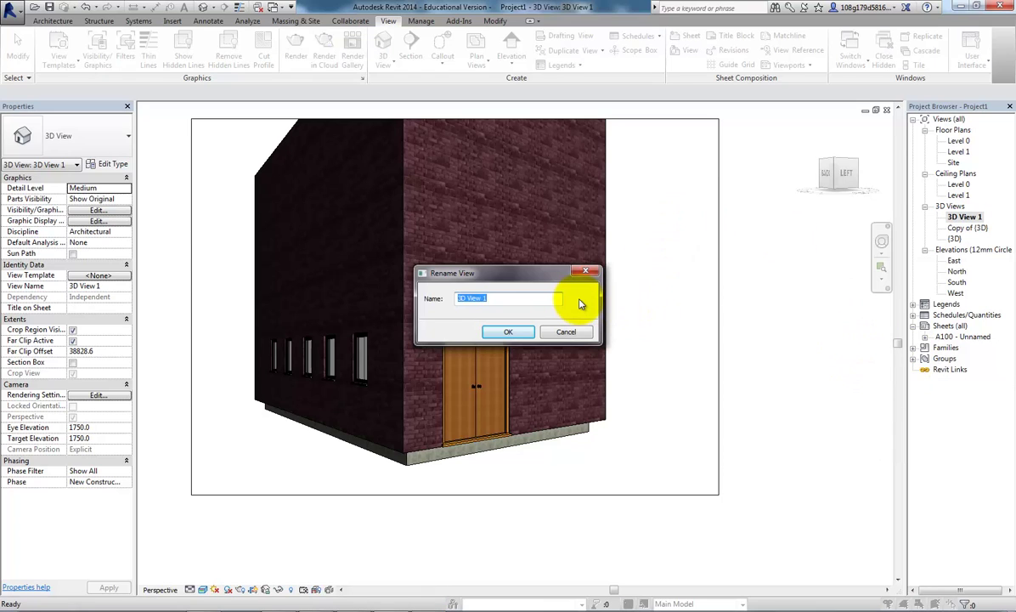
text(Front door)
click(526, 336)
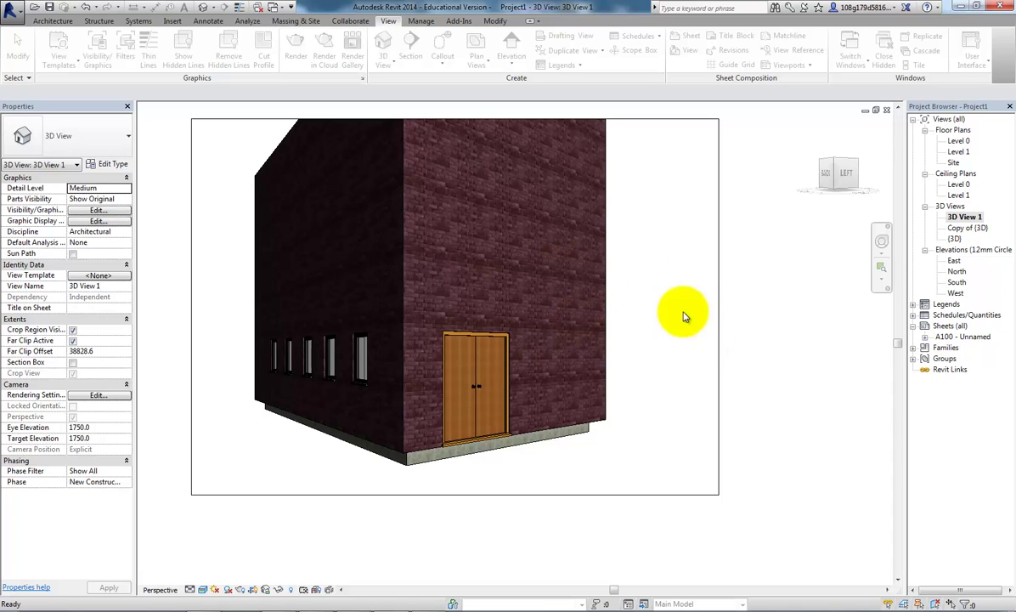
- Return to sheet A100 and place the Front door view in the empty lower-left area, below the floor plan
double_click(957, 337)
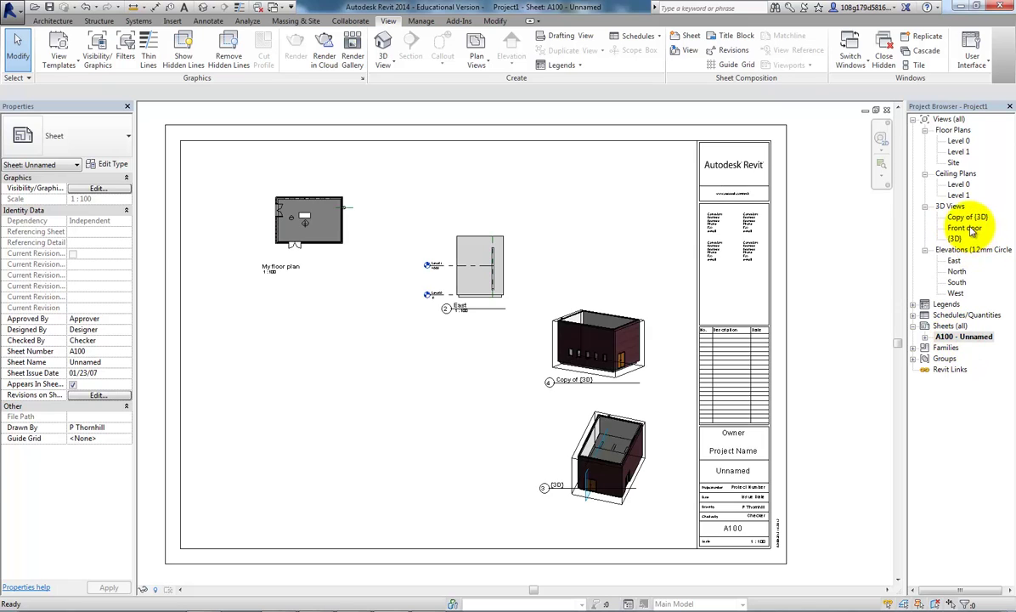
drag(973, 231, 403, 426)
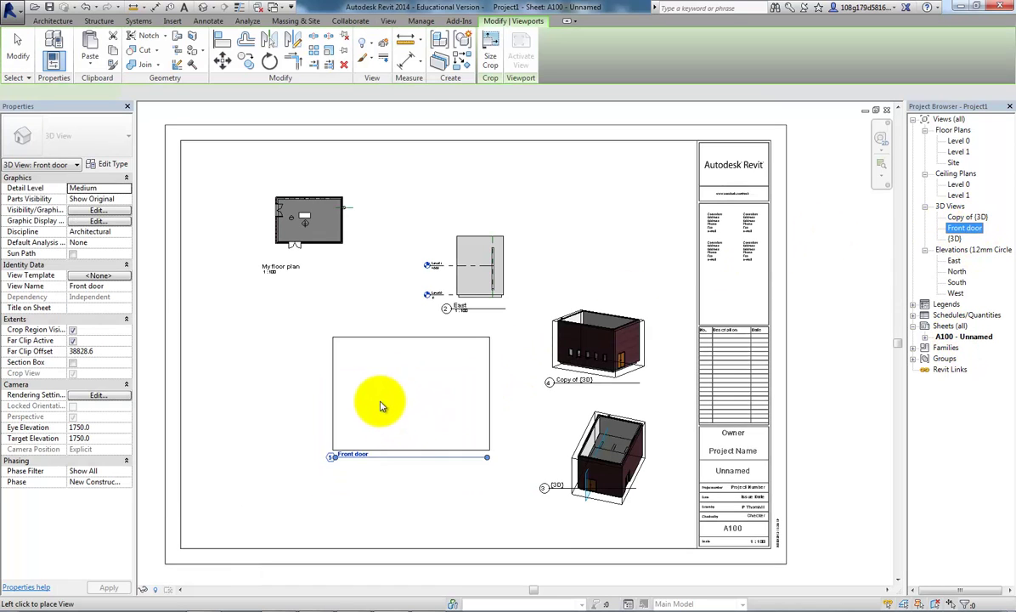
click(329, 430)
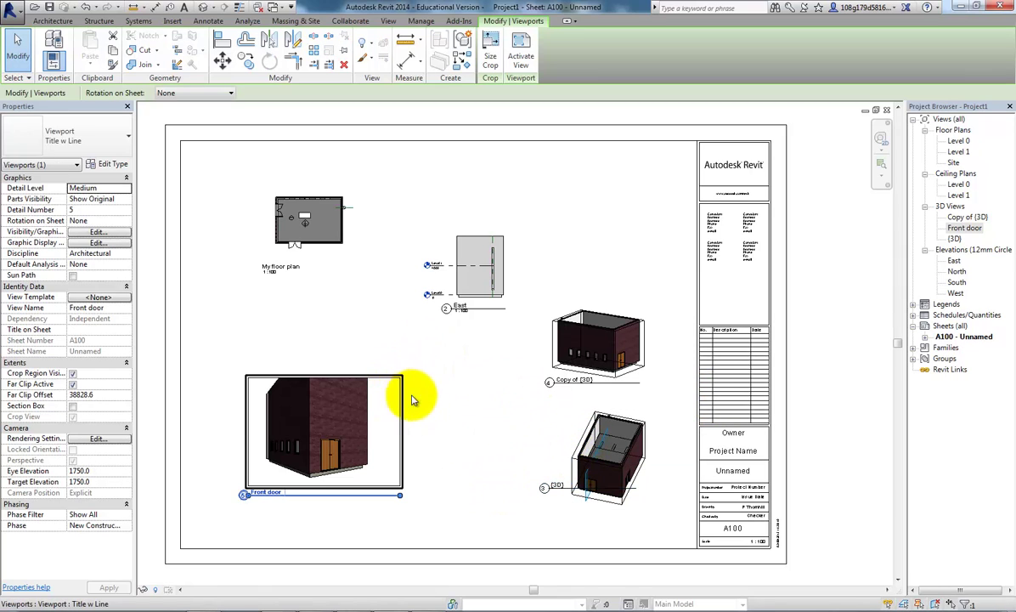
- Scale the Front door viewport's crop region to a width of 300 mm with locked proportions
click(491, 56)
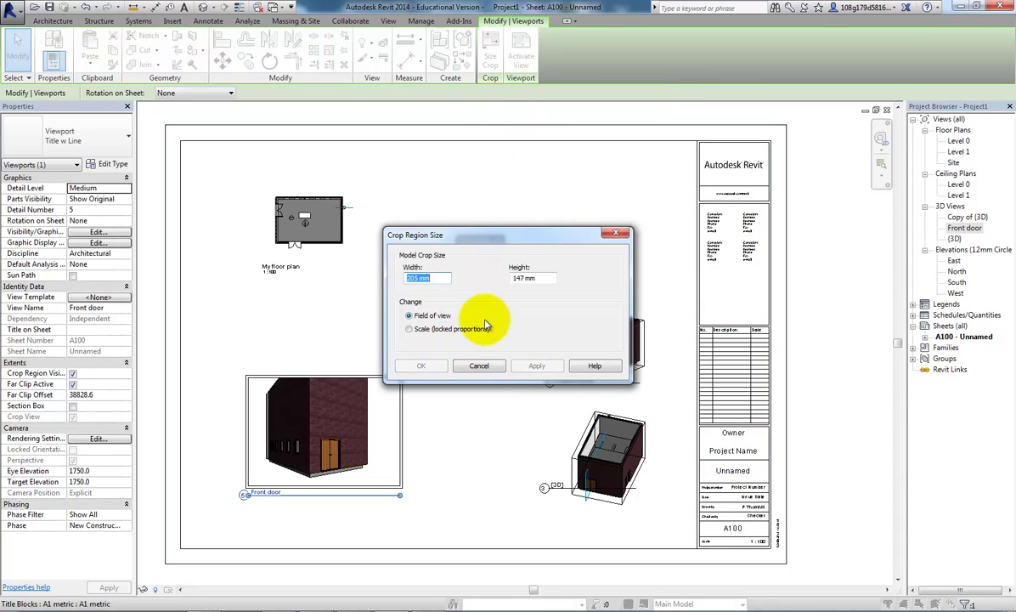
drag(424, 278, 379, 288)
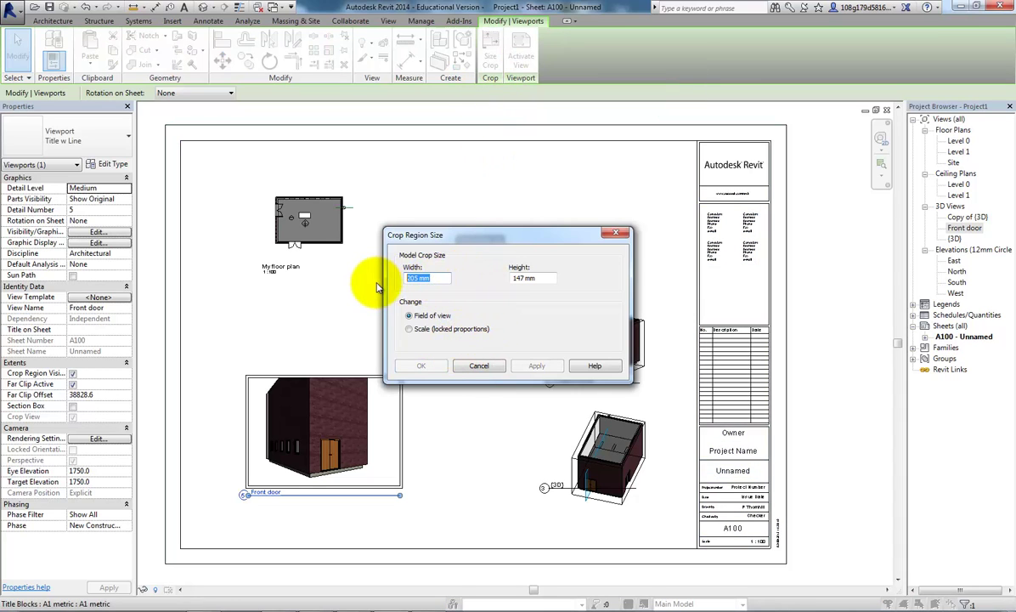
text(300)
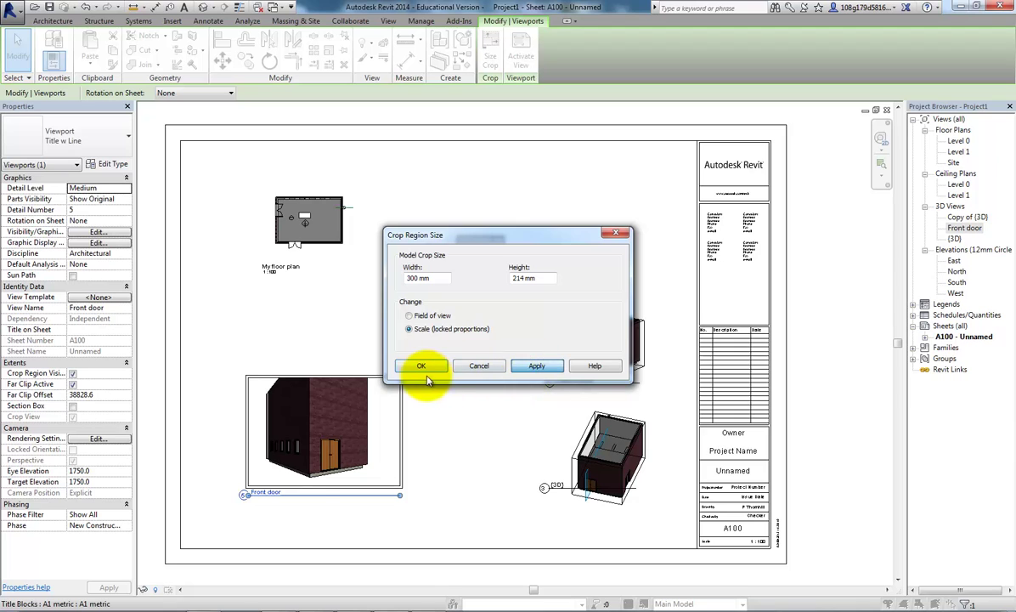
click(421, 366)
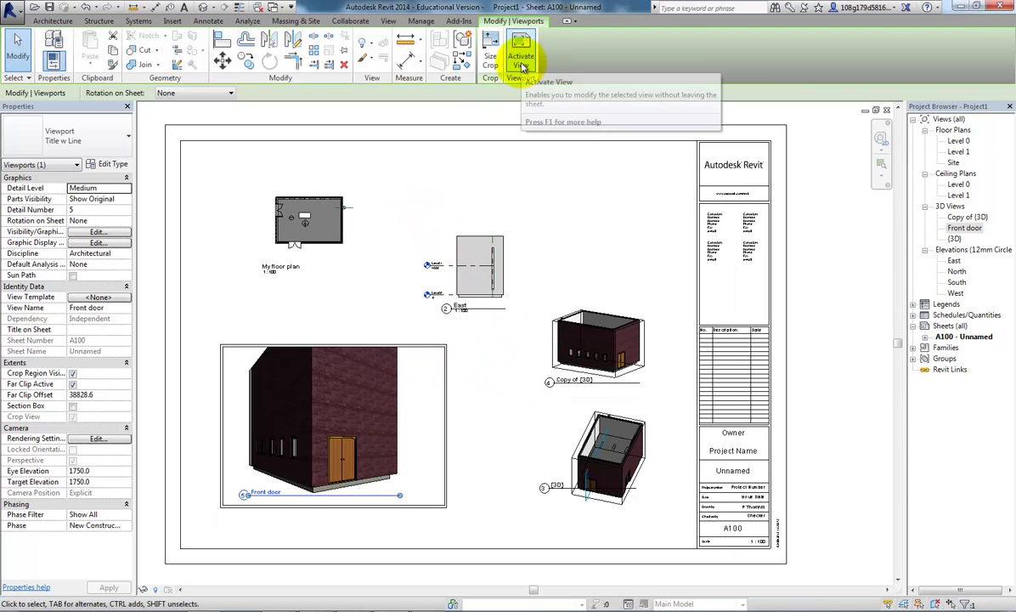
- Activate the Front door view on the sheet, orbit it to show the building's right and back sides, and deactivate it
click(522, 63)
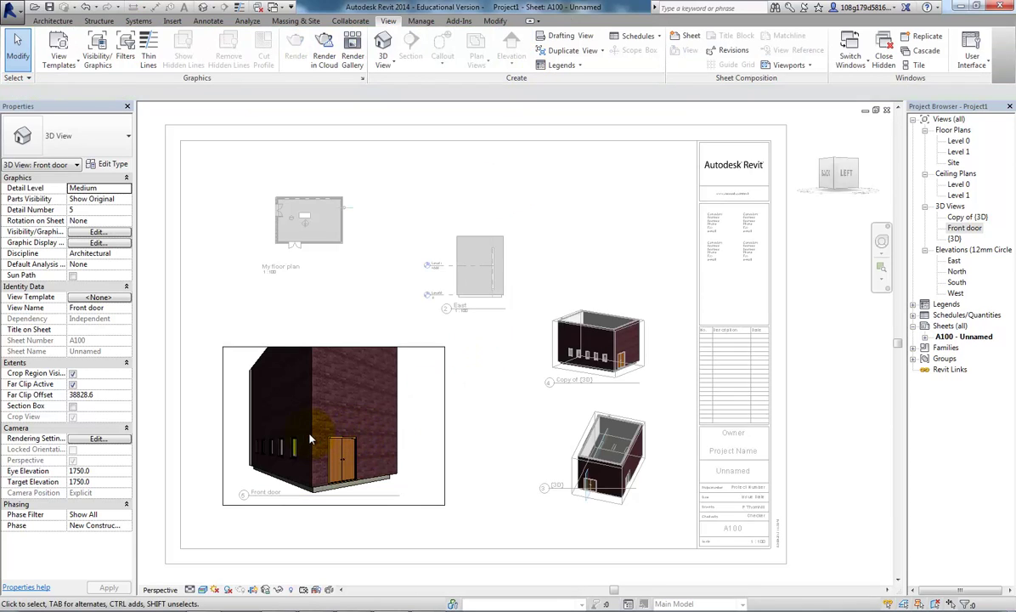
shift+middle_drag(333, 445, 241, 448)
shift+middle_drag(315, 456, 402, 470)
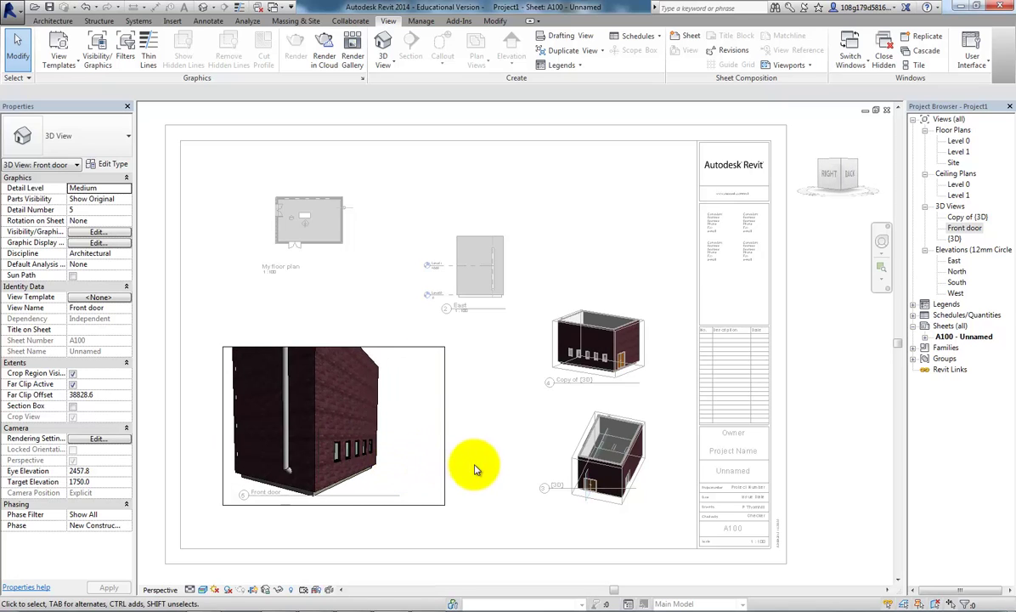
right_click(383, 388)
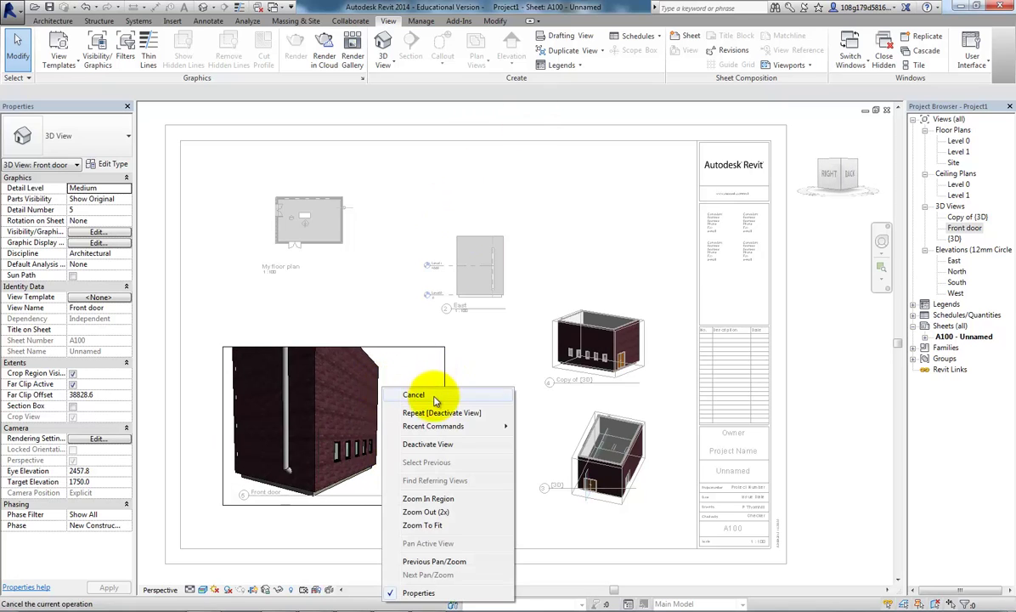
click(427, 444)
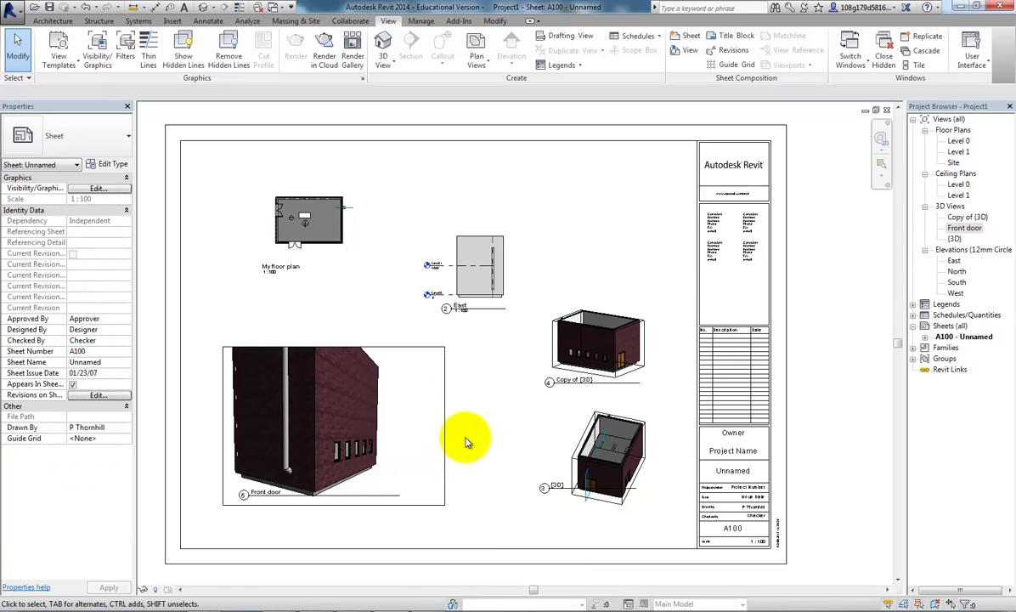
middle_drag(465, 442, 483, 441)
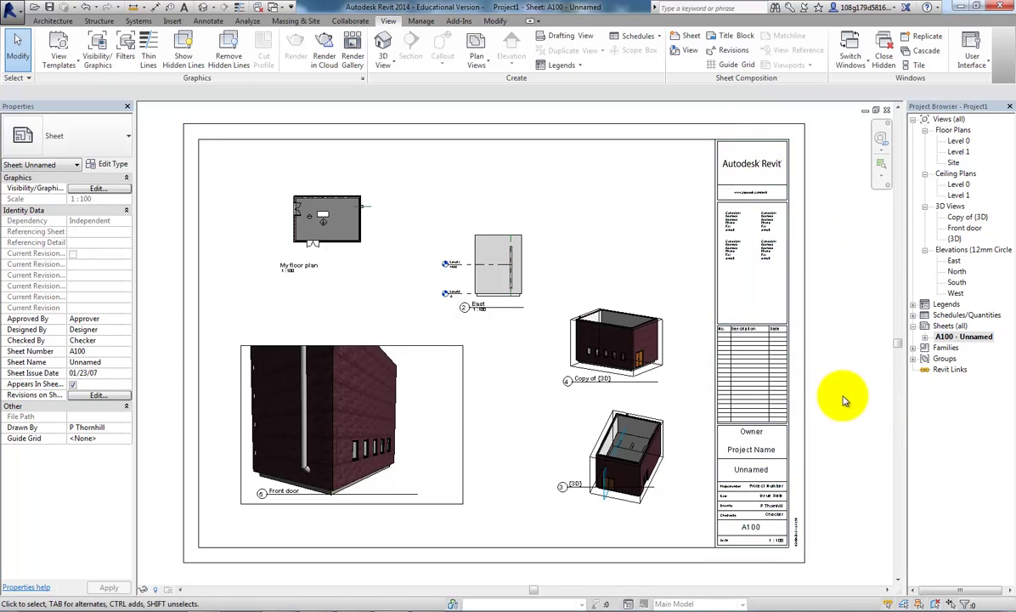
- Create a new sheet using the Title_Blocks_A3_Metric.rfa title block loaded from the Titleblocks folder of the UK library
right_click(949, 327)
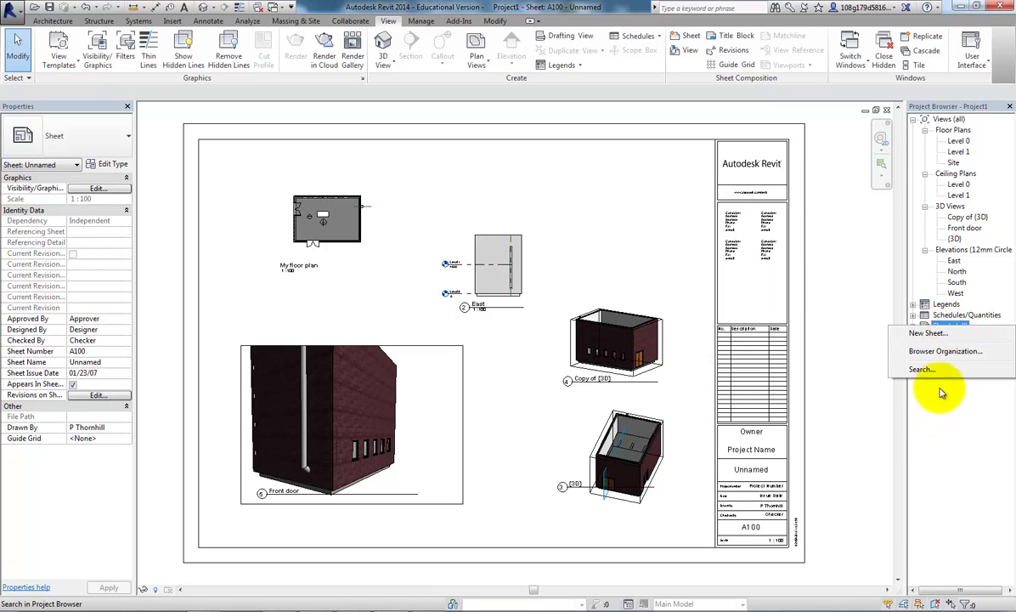
click(951, 328)
right_click(950, 328)
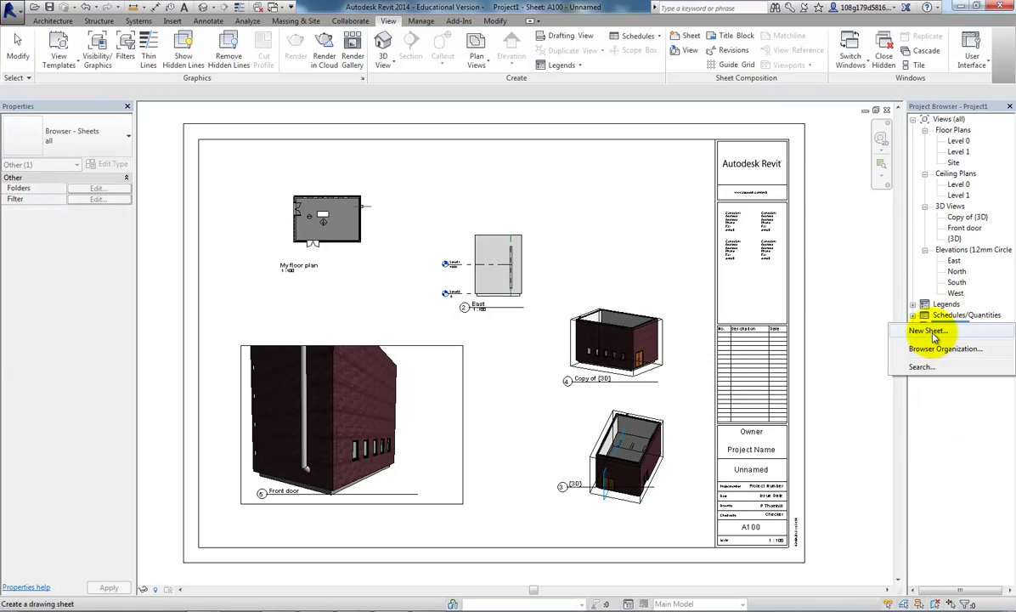
click(931, 332)
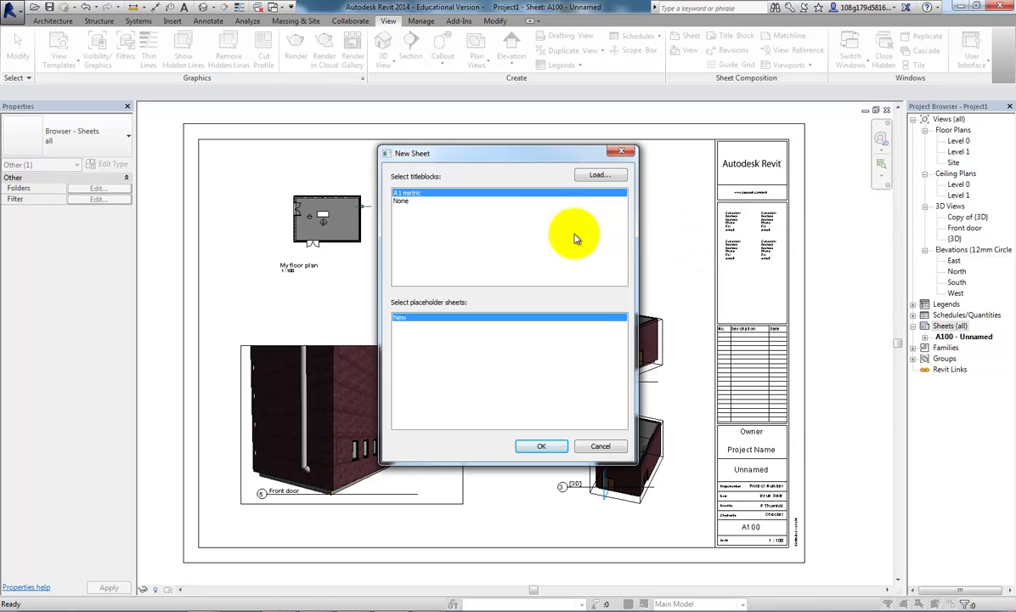
click(603, 176)
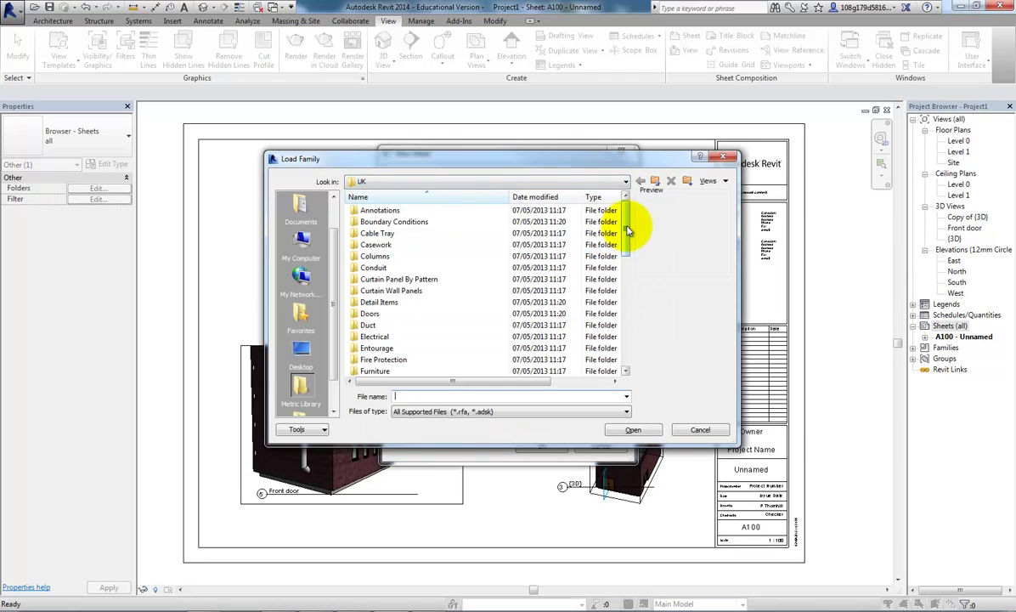
drag(629, 227, 627, 357)
double_click(377, 348)
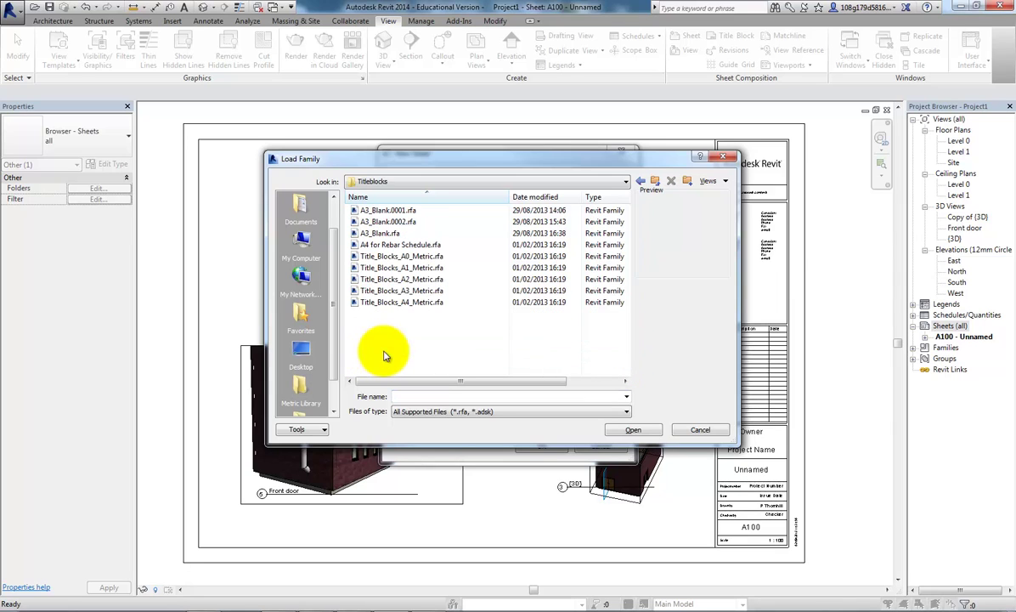
click(400, 291)
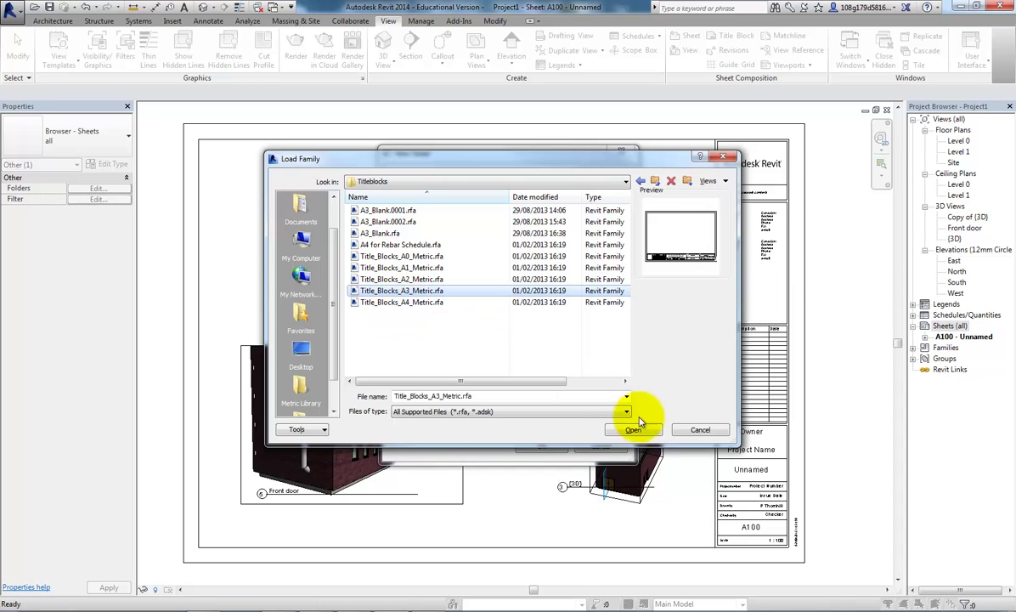
click(639, 435)
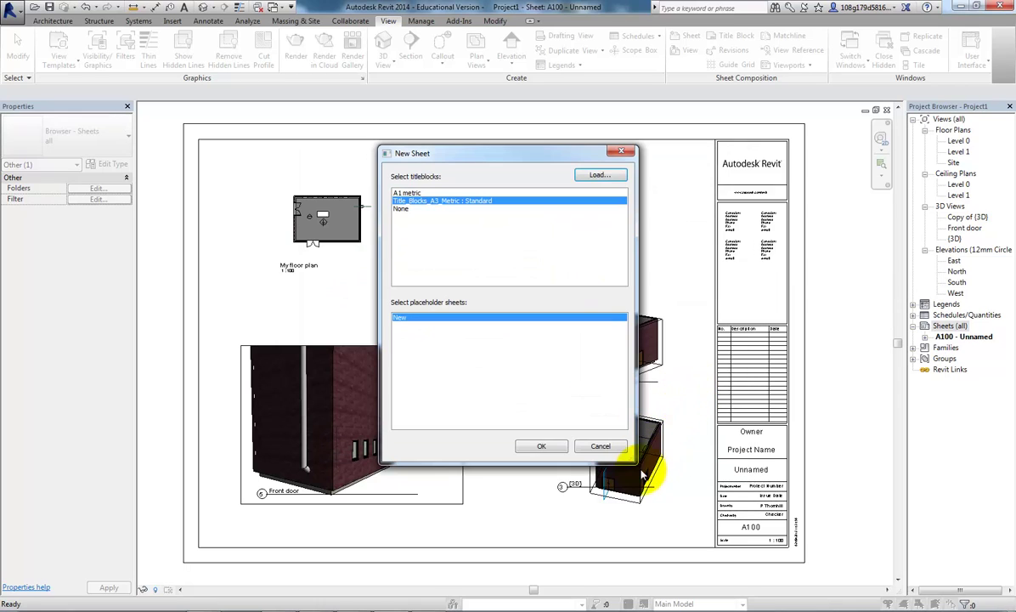
click(543, 448)
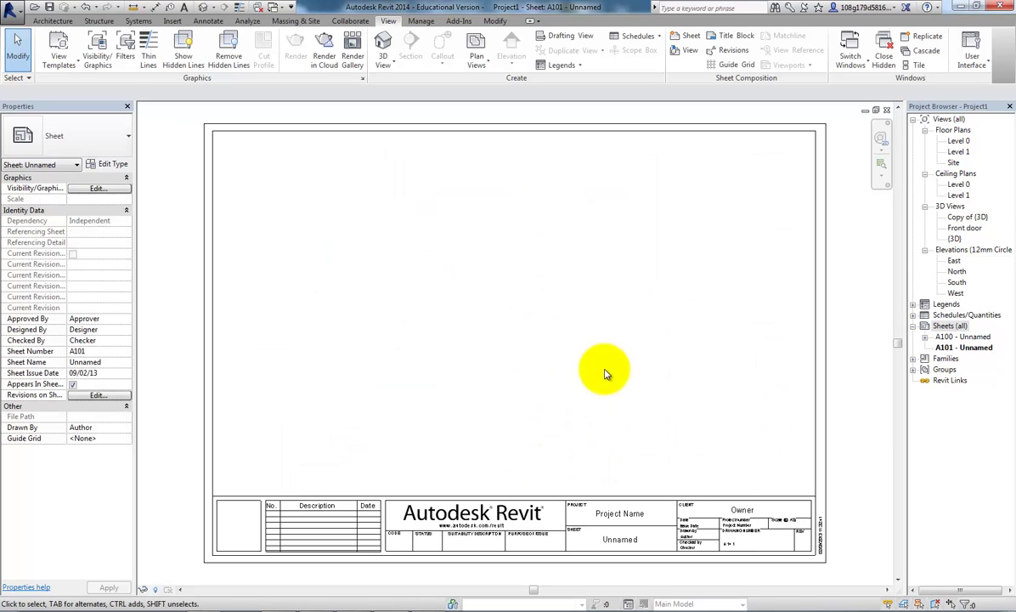
- Select the A3 title block on the new sheet and open its family for editing
scroll(605, 374, down, 2)
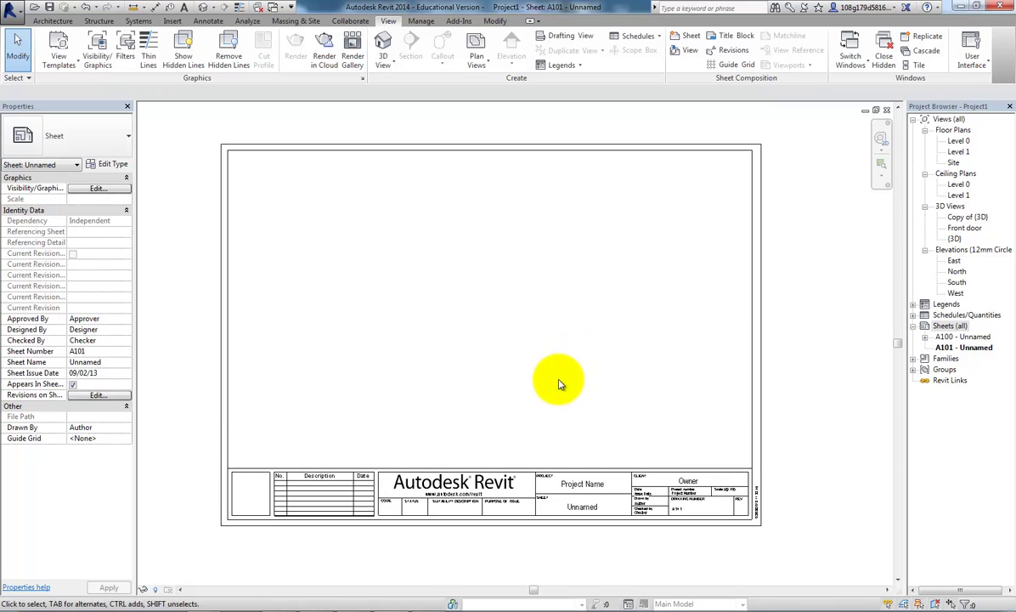
middle_drag(565, 399, 562, 398)
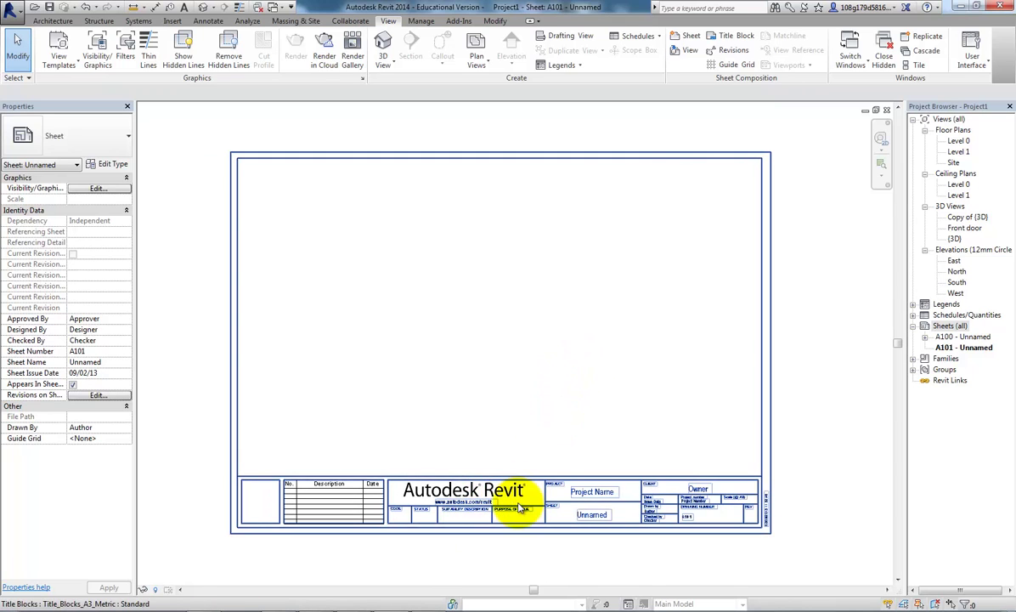
click(606, 539)
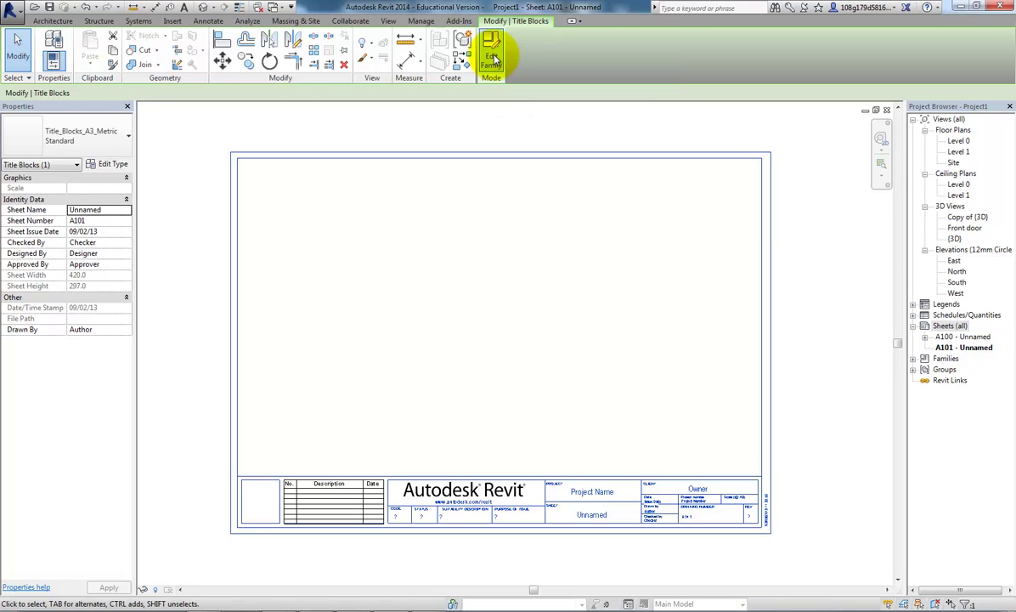
click(491, 56)
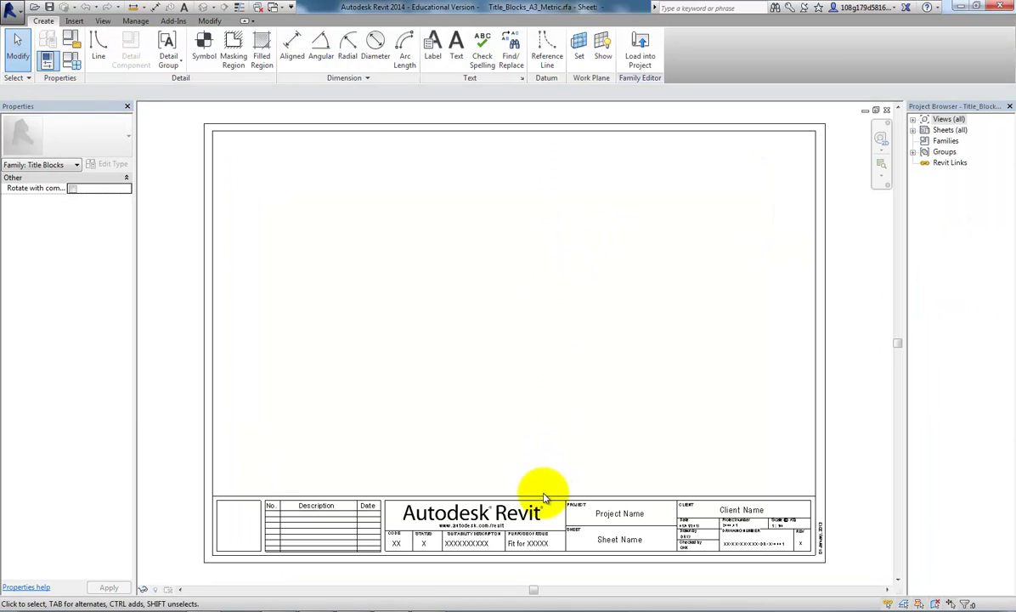
- Delete the Autodesk Revit logo and the web address below it from the title block
click(505, 510)
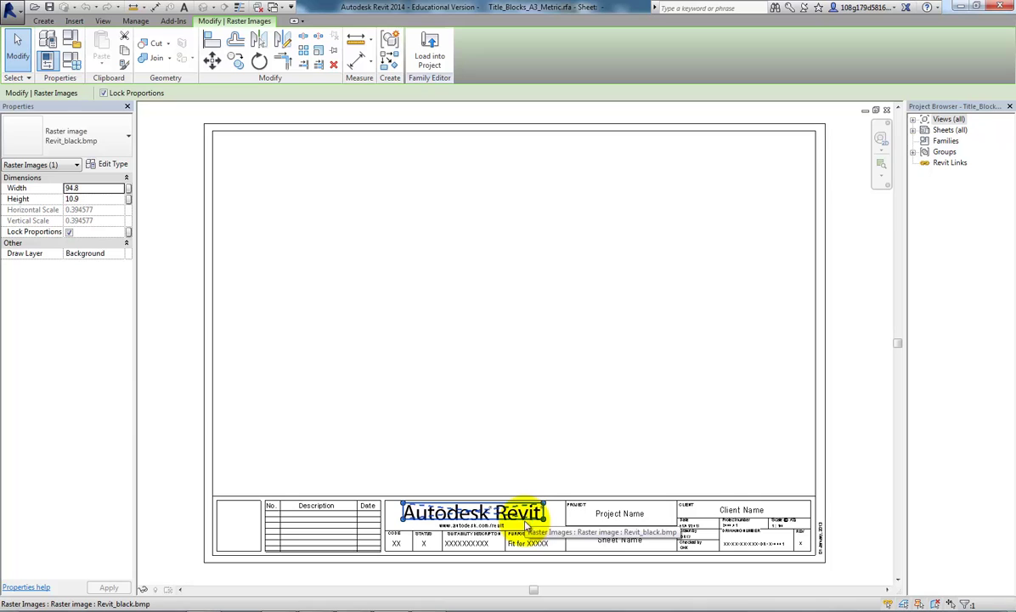
key(Delete)
click(490, 527)
key(Delete)
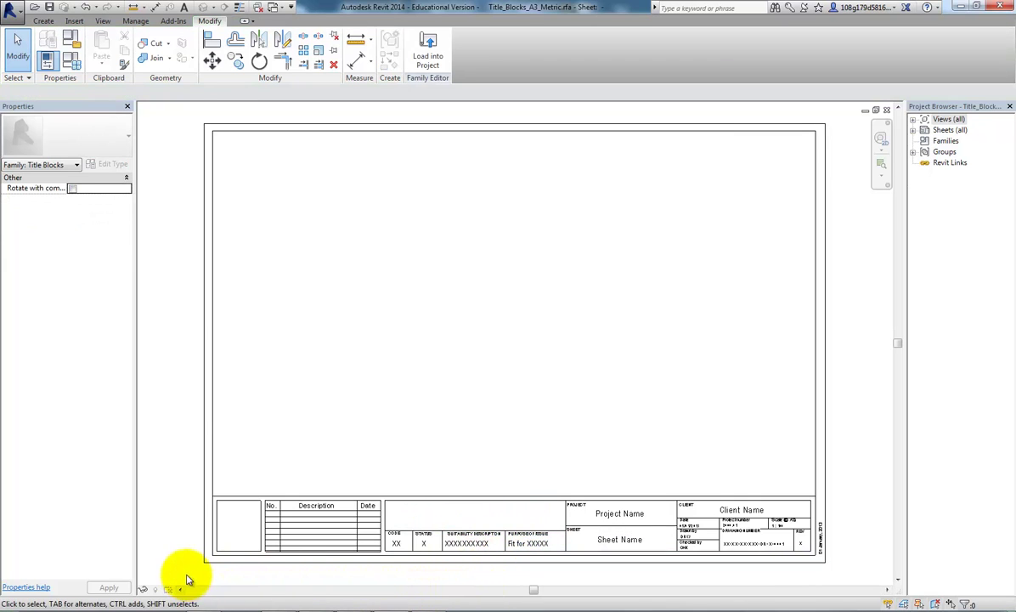
- Delete the empty box, the revision table and the code, status, suitability and purpose of issue cells beside the Project cell
drag(185, 572, 560, 463)
key(Delete)
click(527, 543)
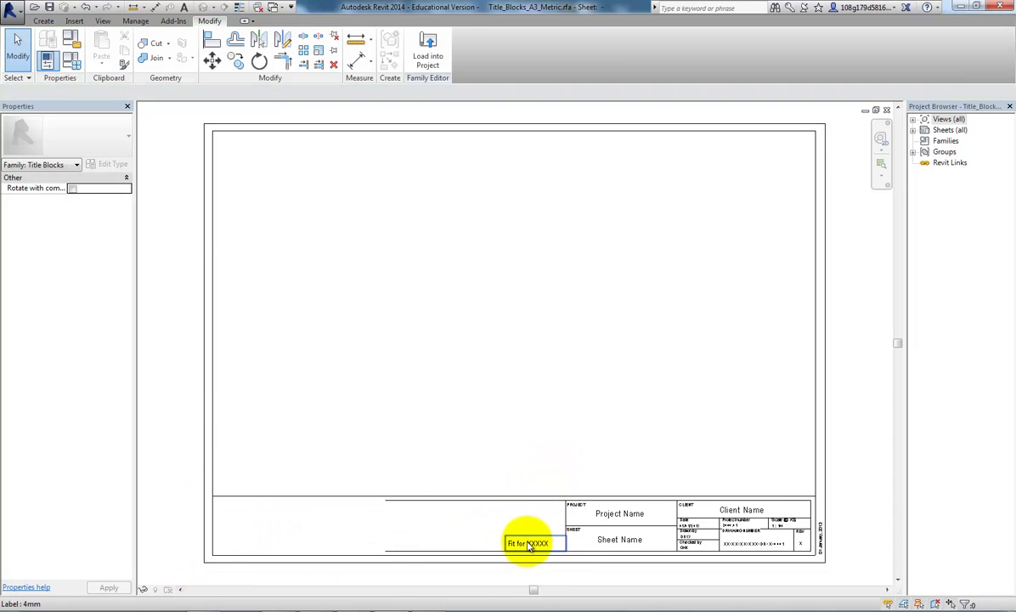
key(Delete)
- Shorten the title box's upper and lower lines to the left edge of the Project cell and delete the full-width line above them
click(388, 502)
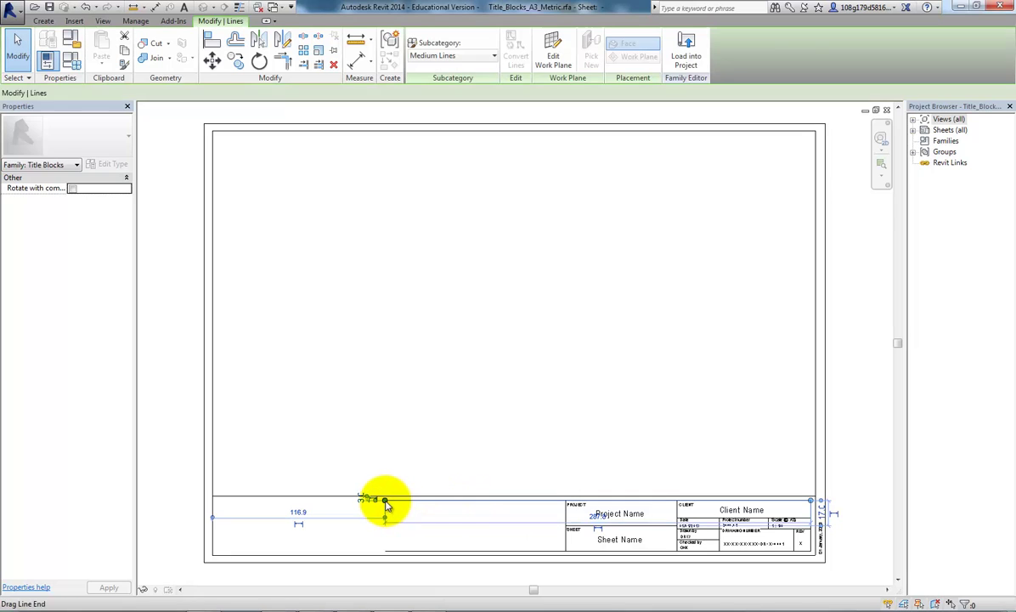
click(563, 502)
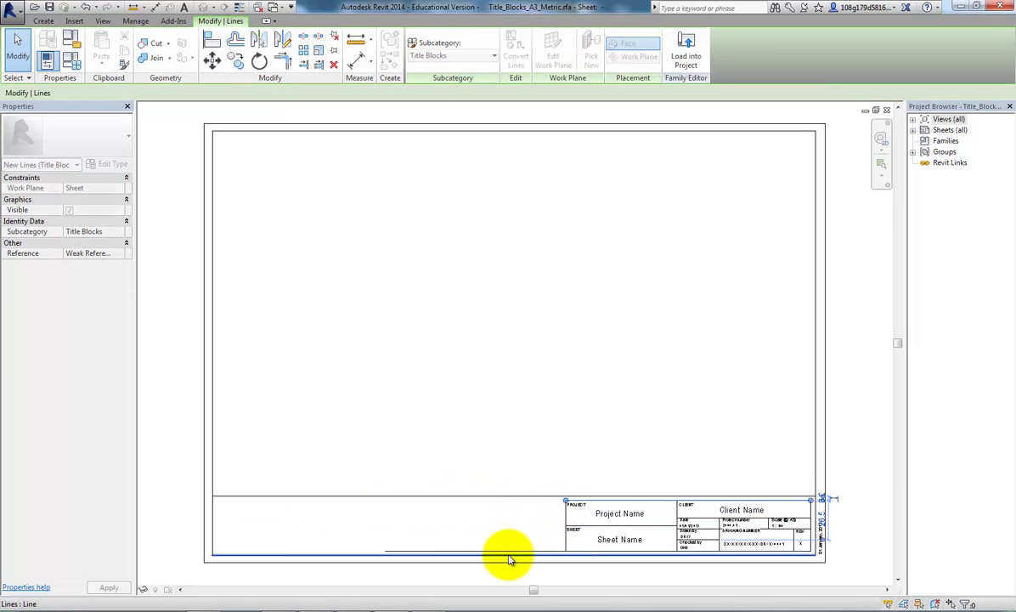
key(Escape)
click(391, 549)
drag(385, 551, 565, 550)
key(Escape)
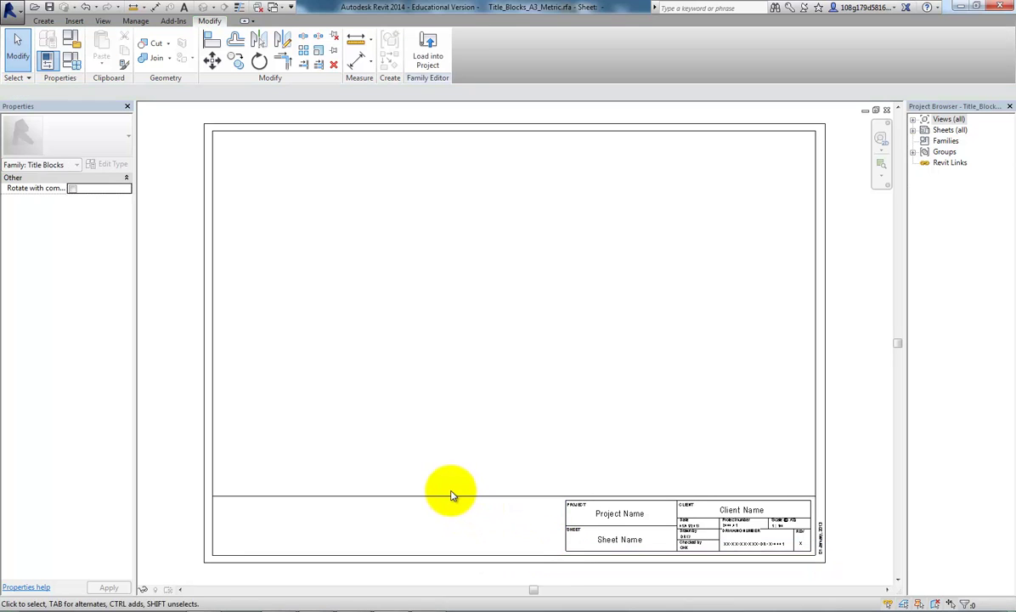
click(452, 496)
key(Delete)
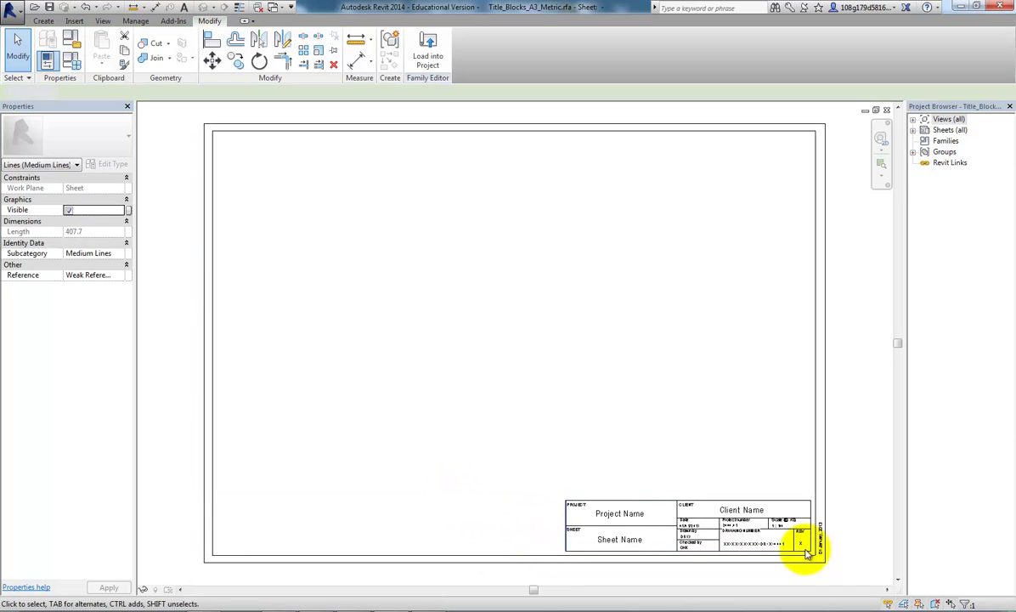
- Delete the Checked by text, its CHK label and the line separating them from the Drawn by field
scroll(744, 575, up, 5)
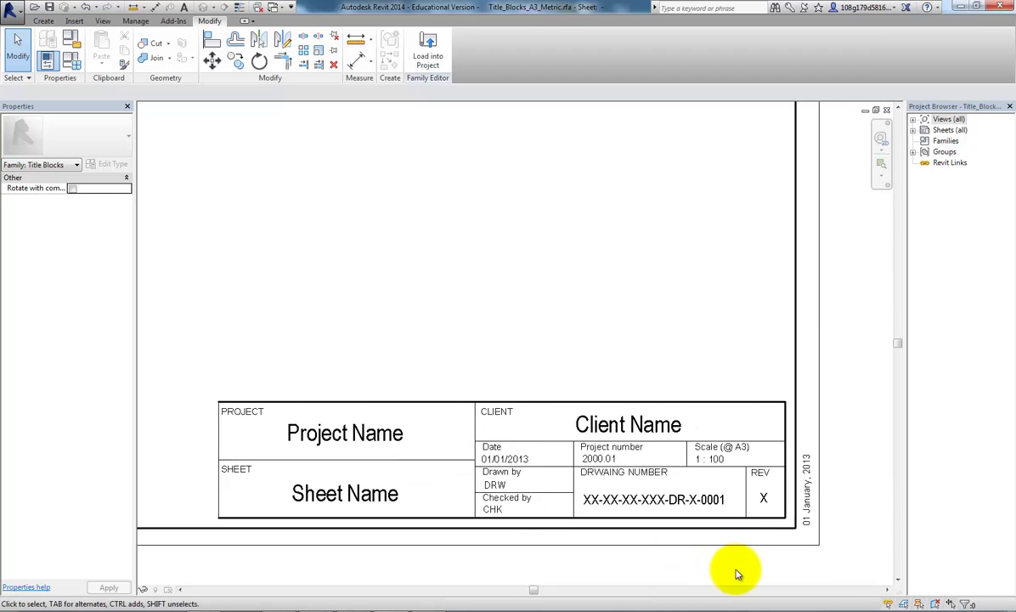
scroll(737, 573, up, 2)
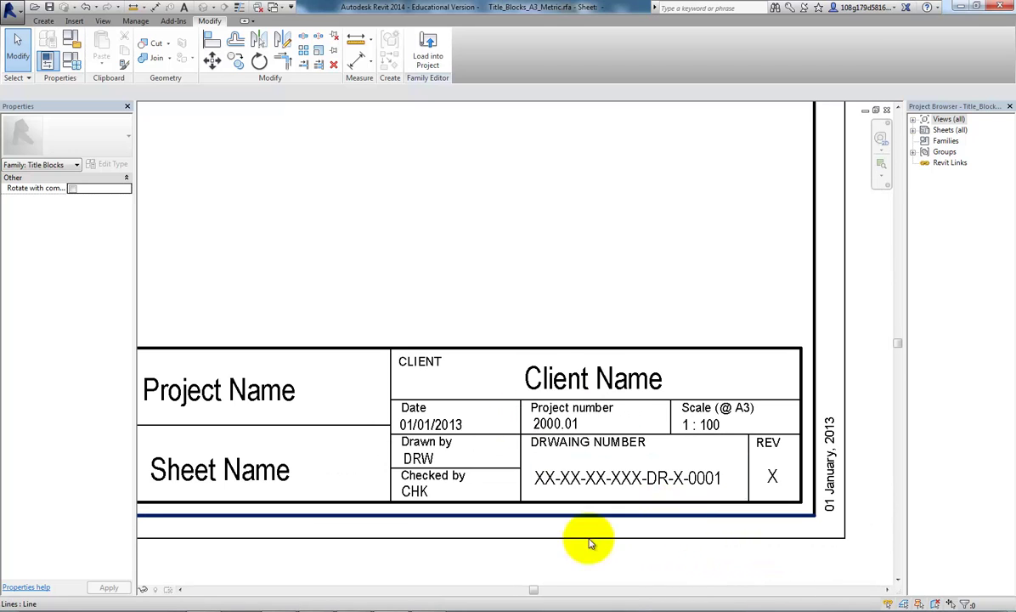
click(463, 485)
key(Delete)
click(429, 495)
key(Delete)
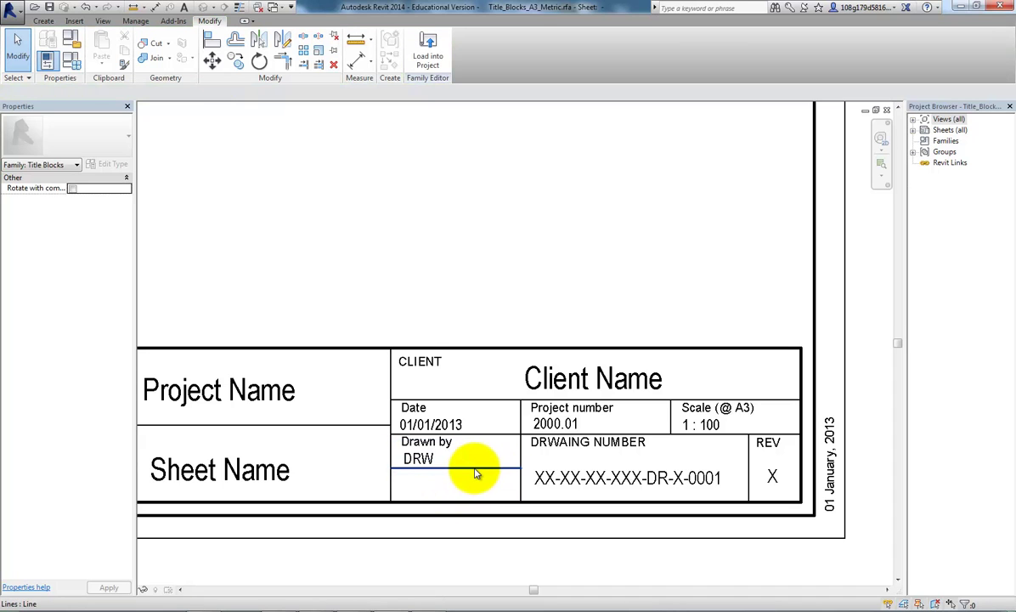
click(477, 473)
key(Delete)
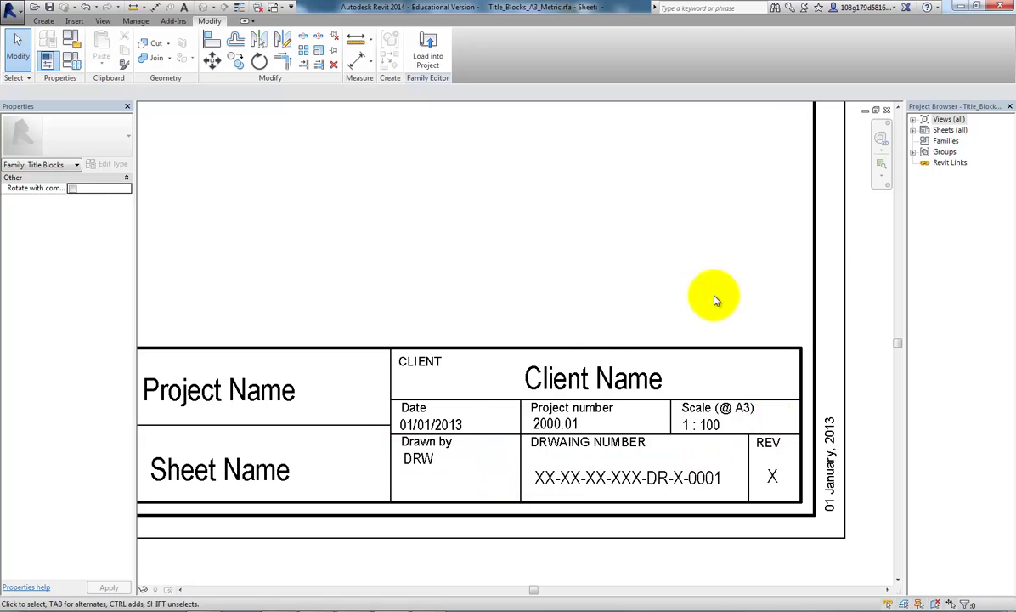
- Delete the vertical date label outside the right border line of the title block
scroll(714, 300, down, 1)
scroll(713, 299, down, 1)
middle_drag(599, 323, 611, 421)
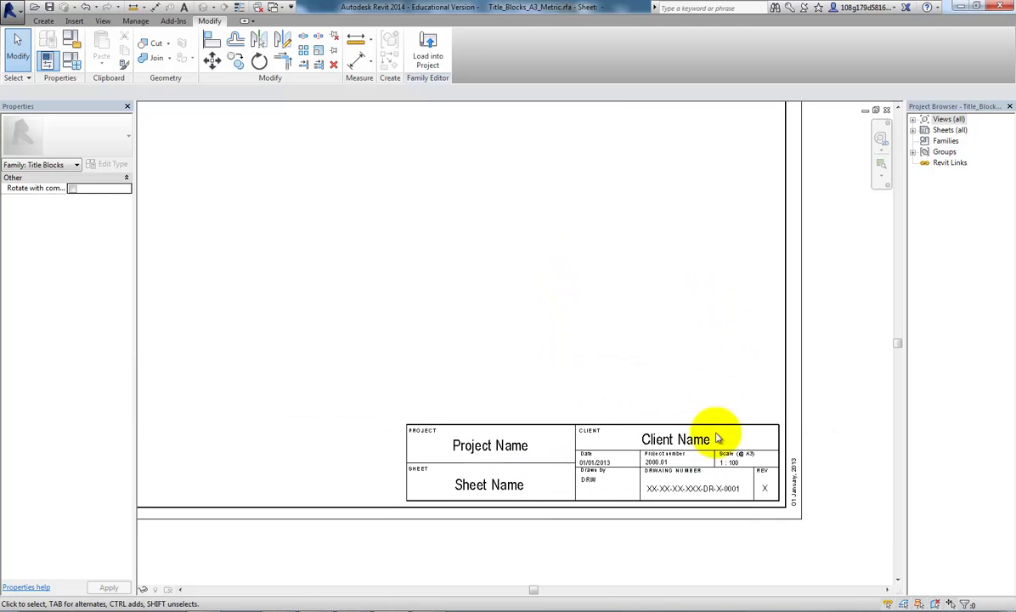
click(796, 485)
key(Delete)
- Save the edited title block family over A3_Blank.rfa in the Titleblocks folder and load it into the project
scroll(798, 439, down, 2)
scroll(617, 369, down, 1)
scroll(558, 371, up, 2)
middle_drag(579, 383, 613, 367)
middle_drag(531, 369, 551, 362)
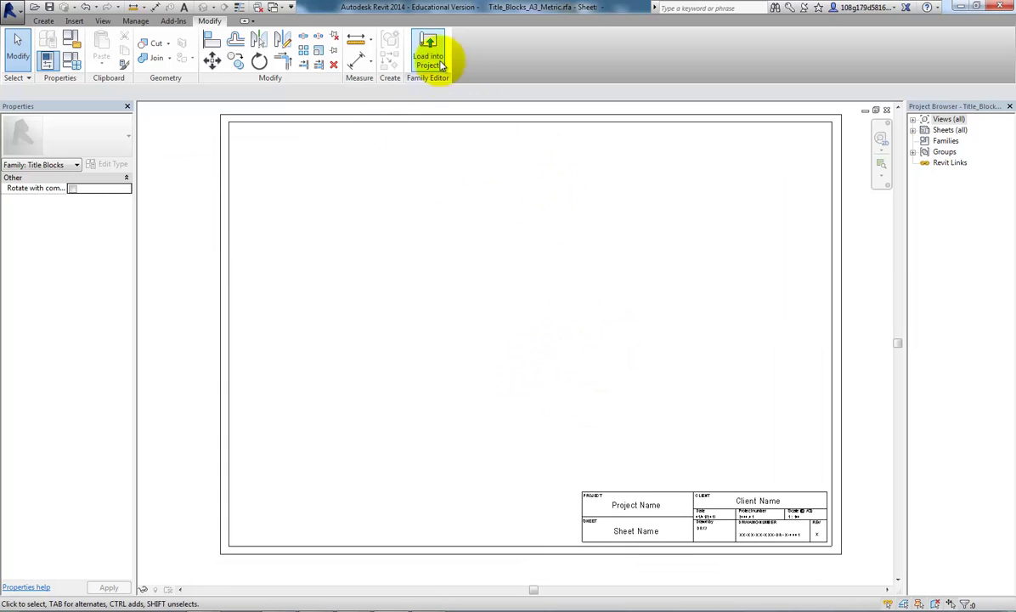
click(16, 14)
mouse_move(74, 146)
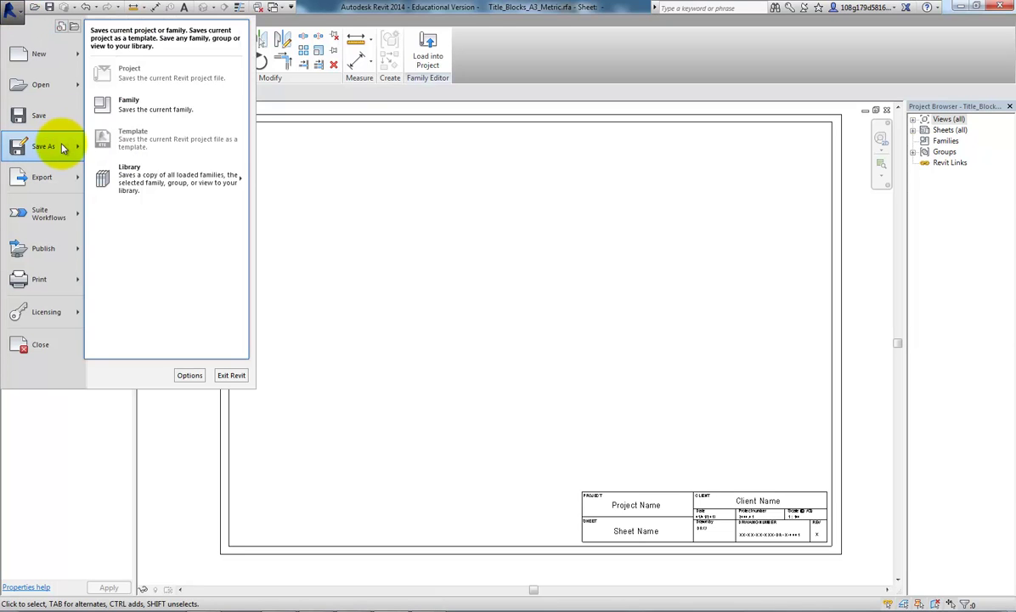
click(153, 111)
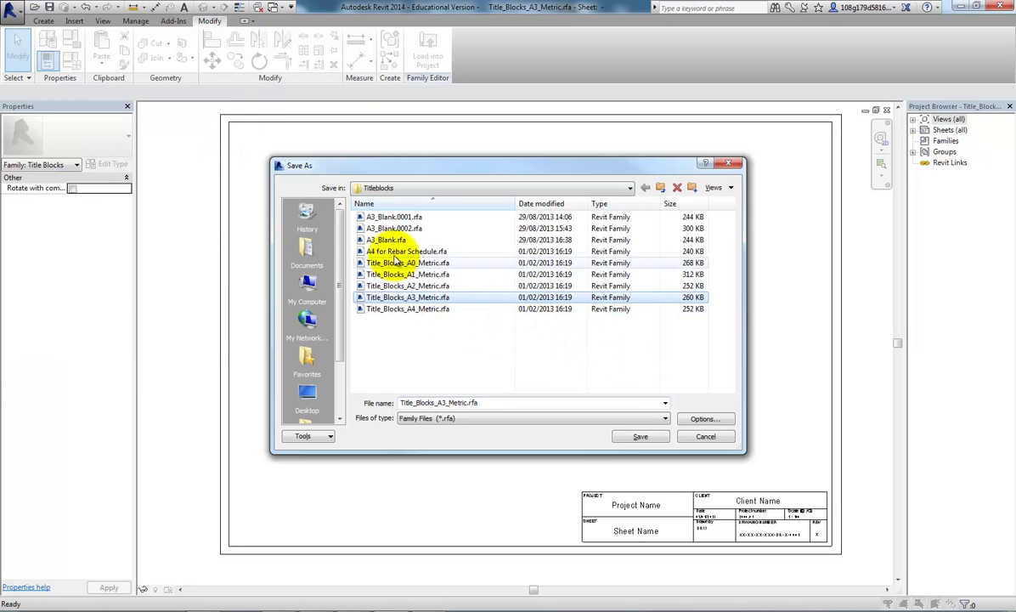
click(382, 240)
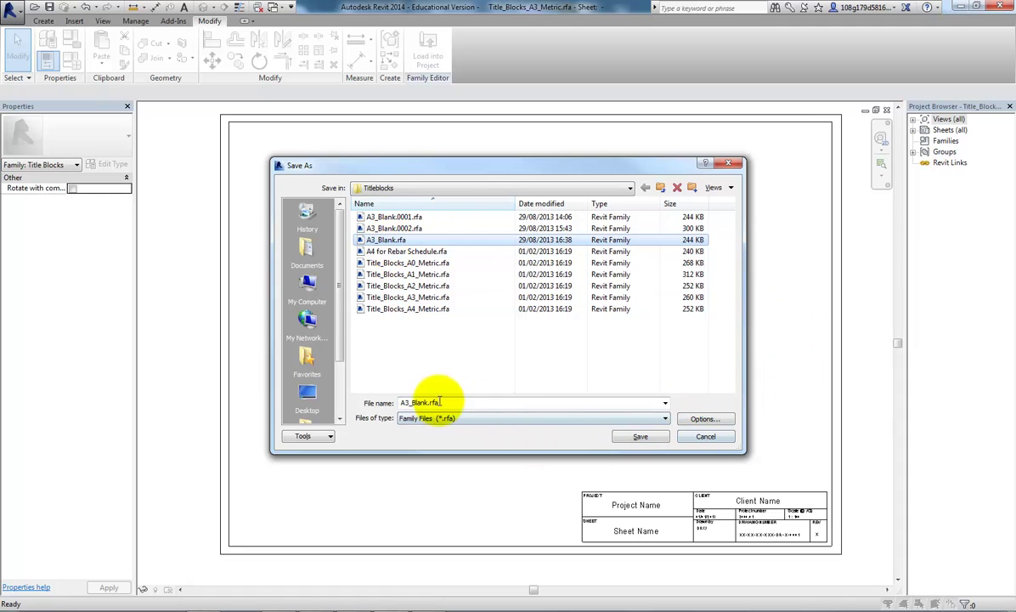
click(641, 439)
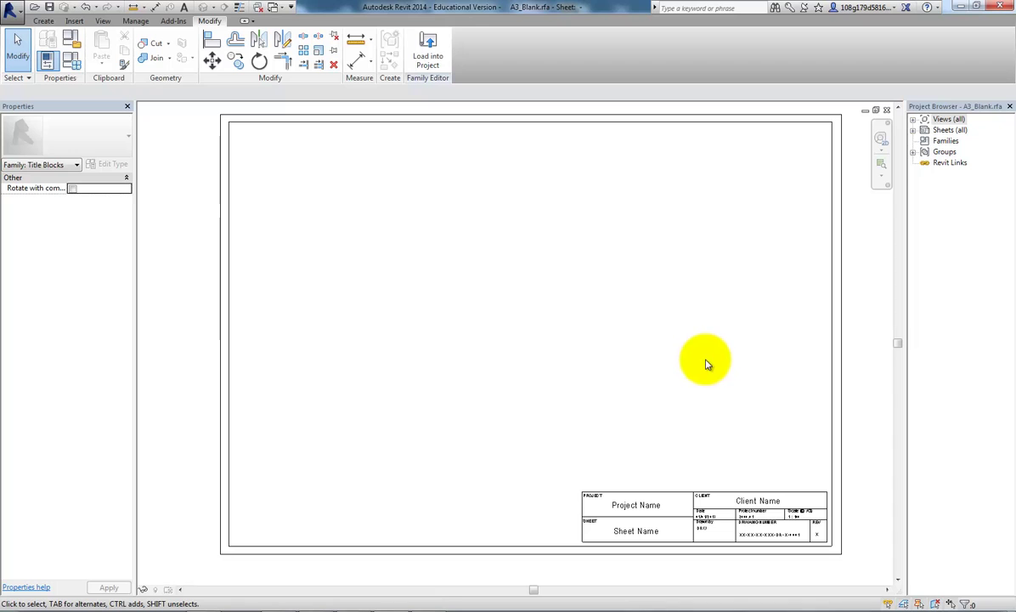
click(433, 62)
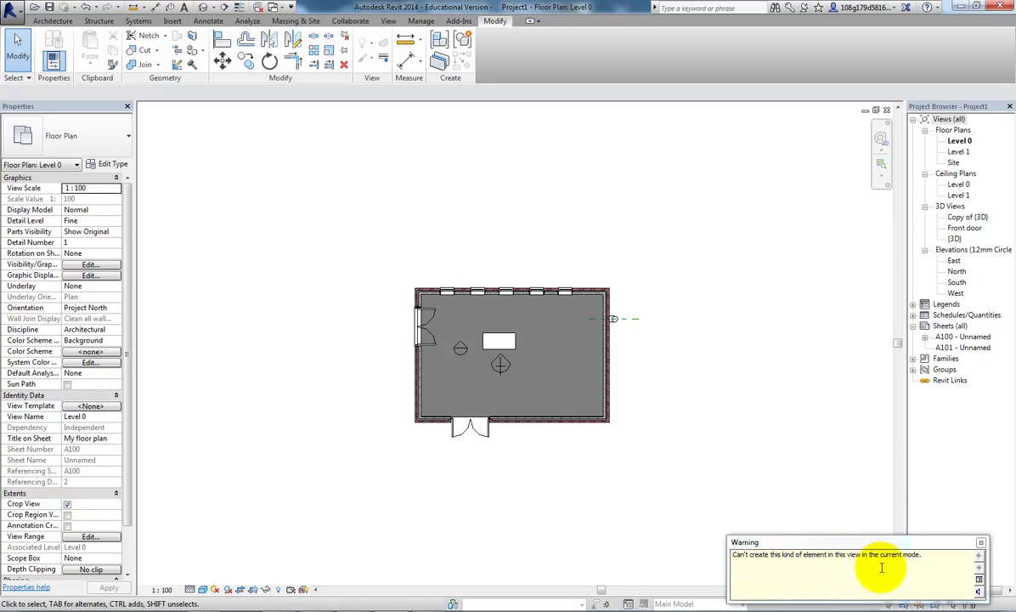
click(986, 542)
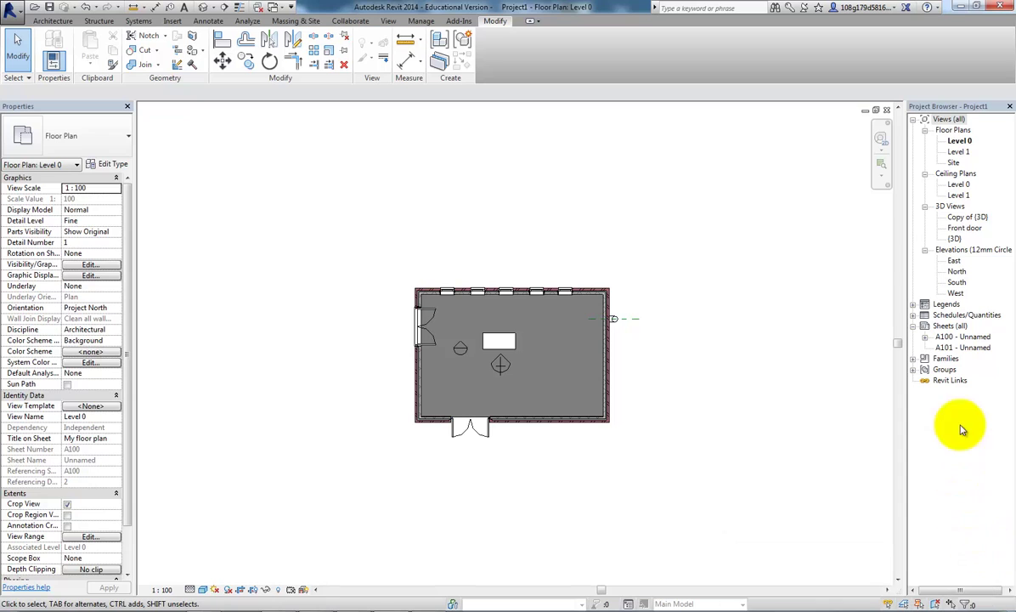
- Open sheet A101 to check its title block and delete that sheet from the project
click(964, 348)
double_click(964, 348)
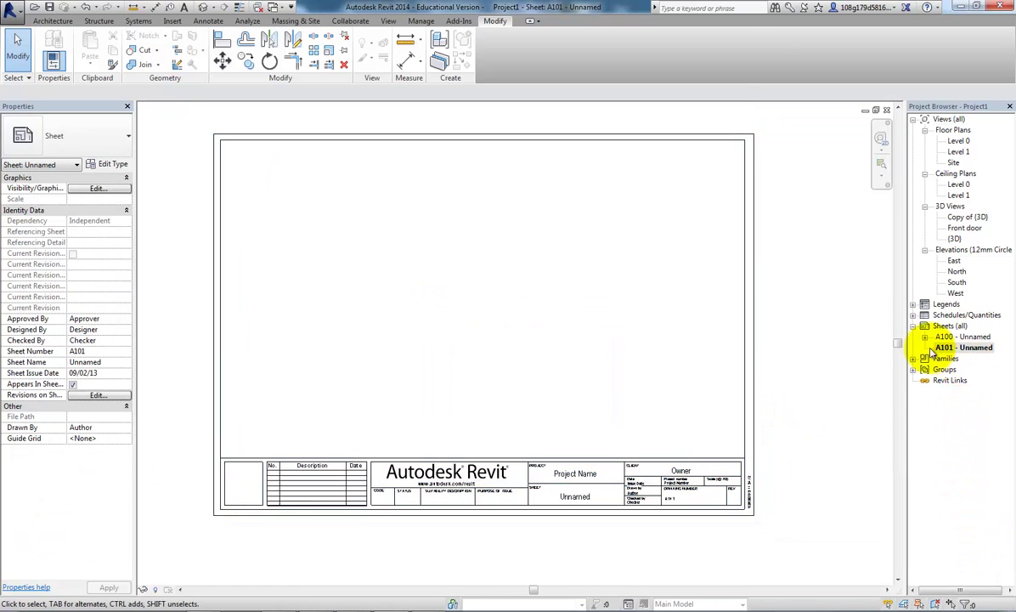
right_click(950, 349)
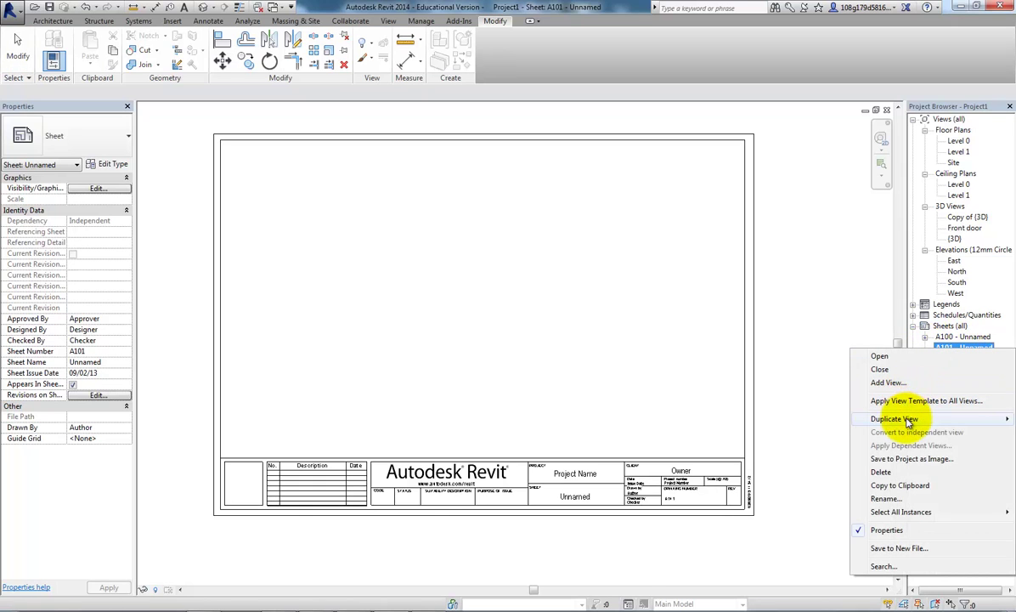
click(904, 475)
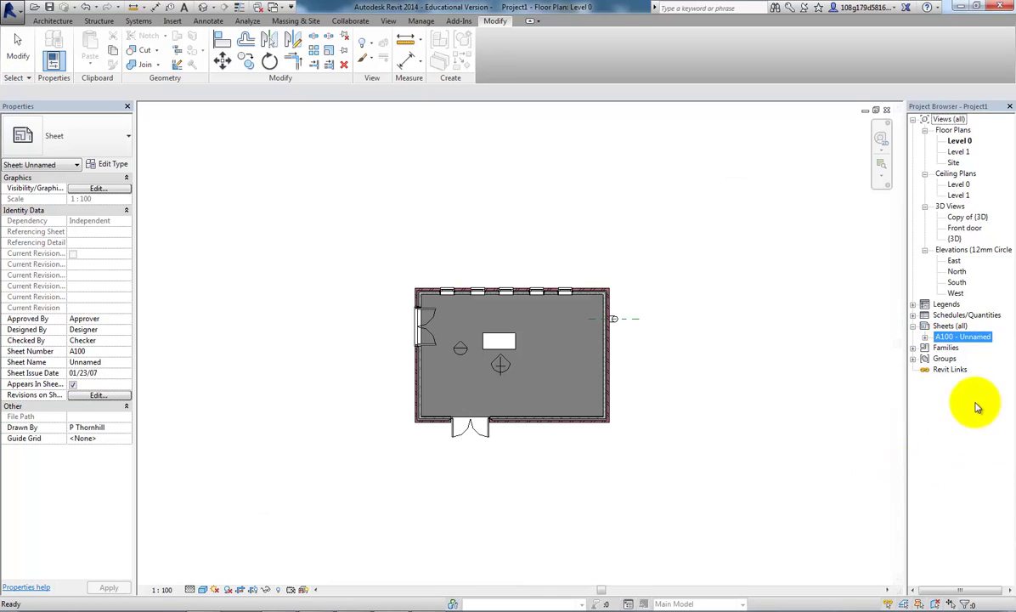
- Create a new sheet using the A3_Blank : Standard title block
right_click(943, 326)
click(943, 334)
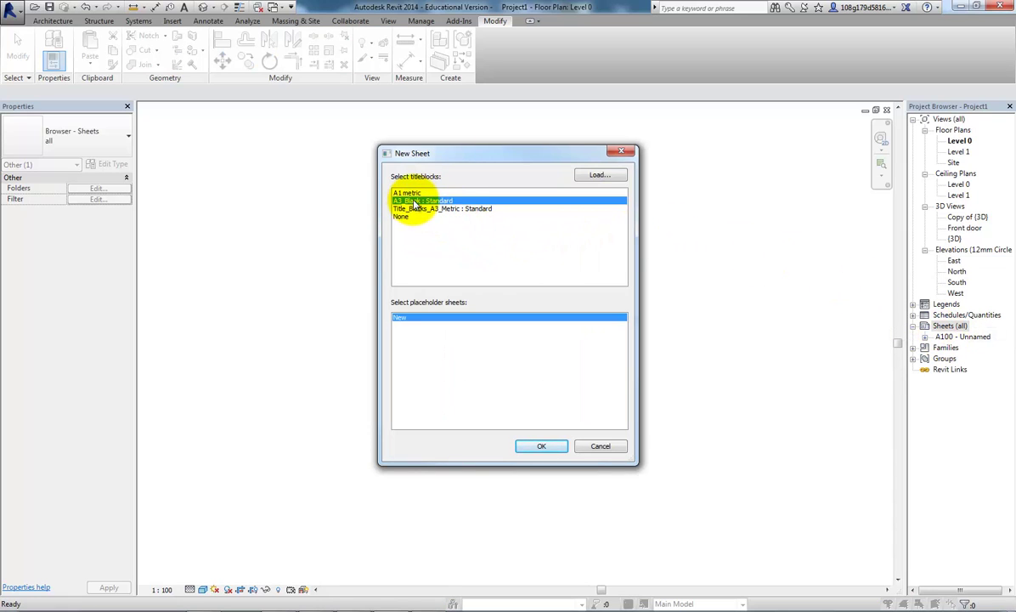
click(551, 446)
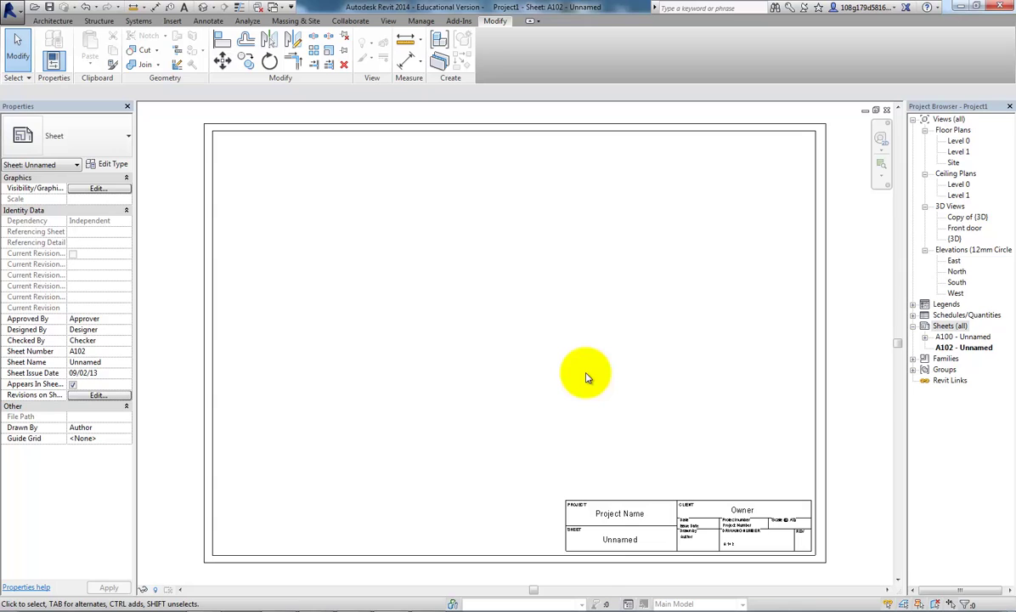
scroll(585, 377, down, 3)
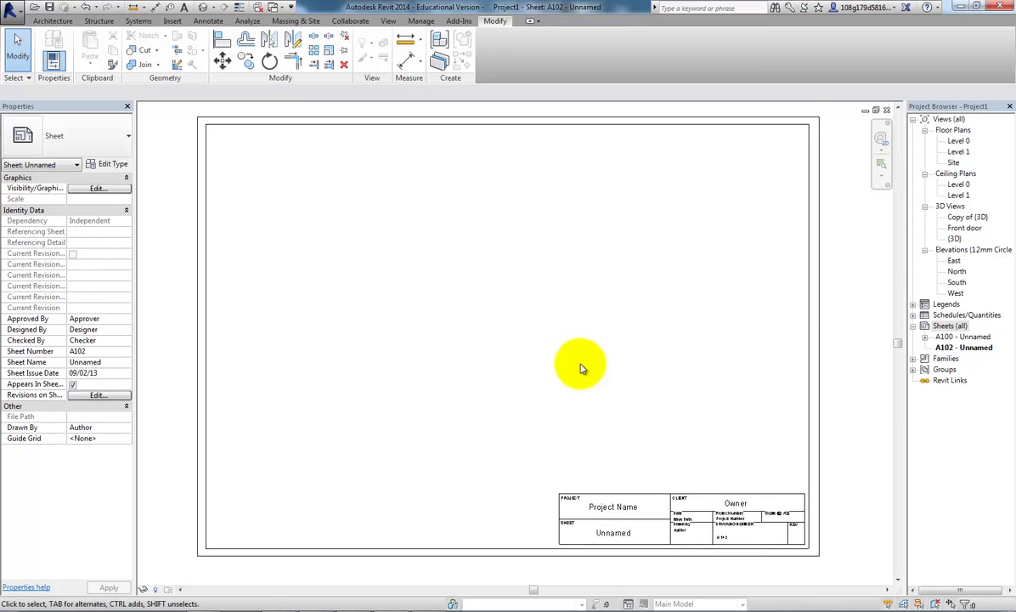
- Try to place the Level 0 floor plan on the new A3 sheet, and check the views on sheet A100 before returning
click(959, 140)
drag(706, 276, 548, 364)
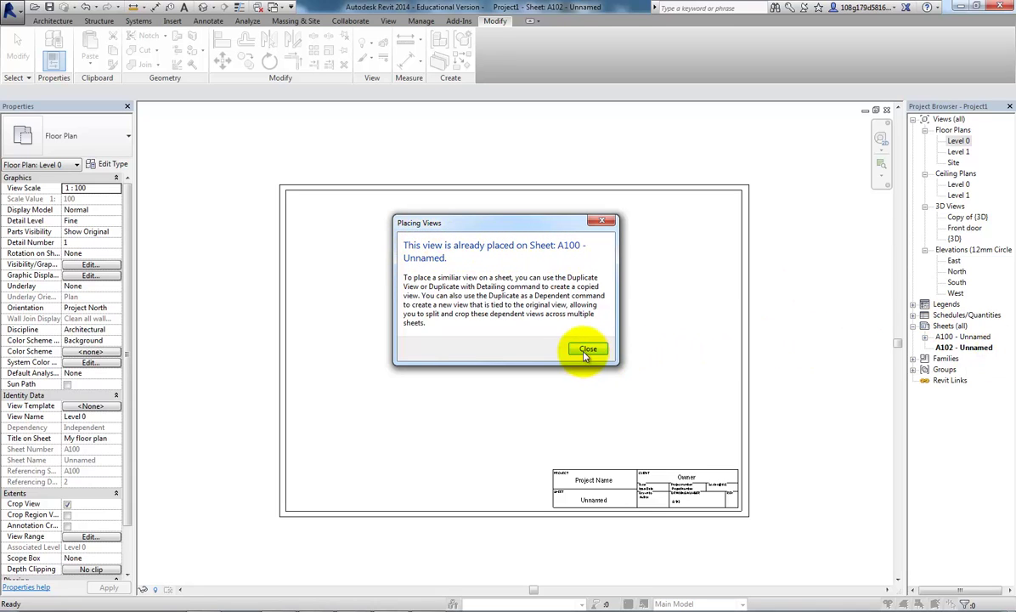
click(586, 351)
double_click(968, 338)
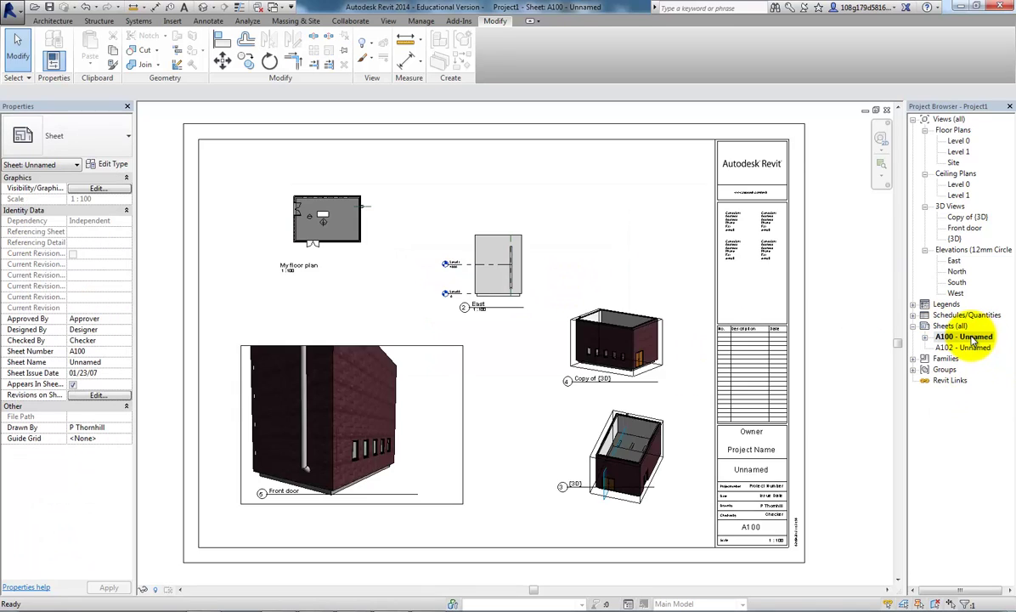
double_click(962, 349)
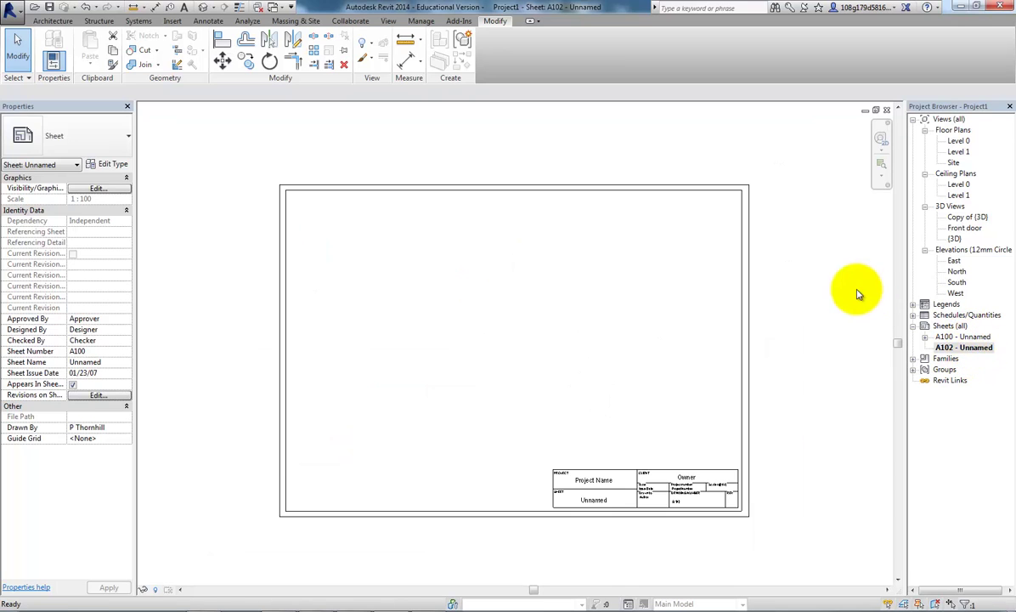
- Place the Level 1 floor plan on sheet A102, roughly centred above the title block, and deselect its viewport
click(960, 151)
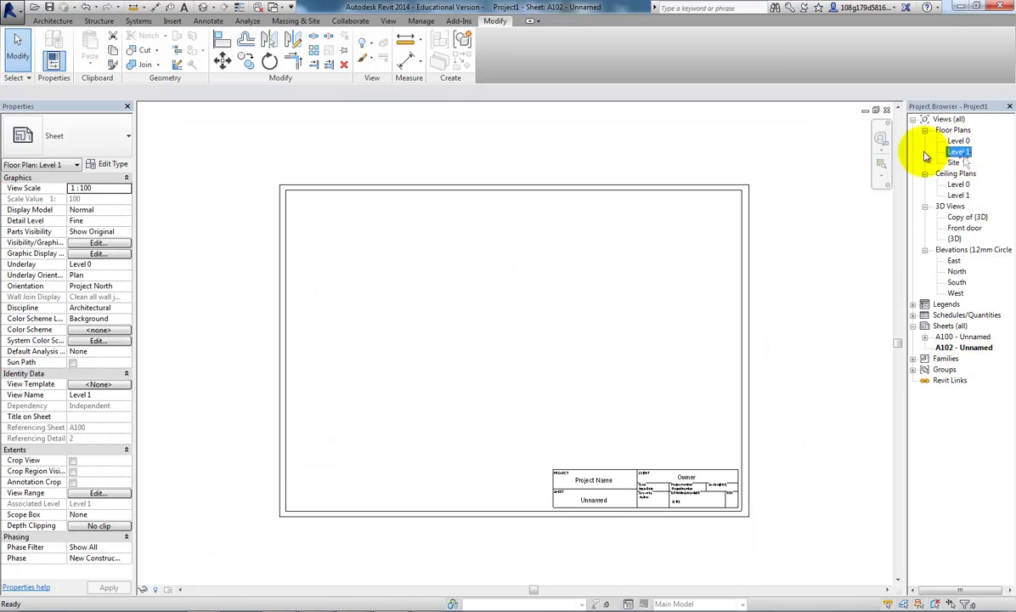
click(485, 340)
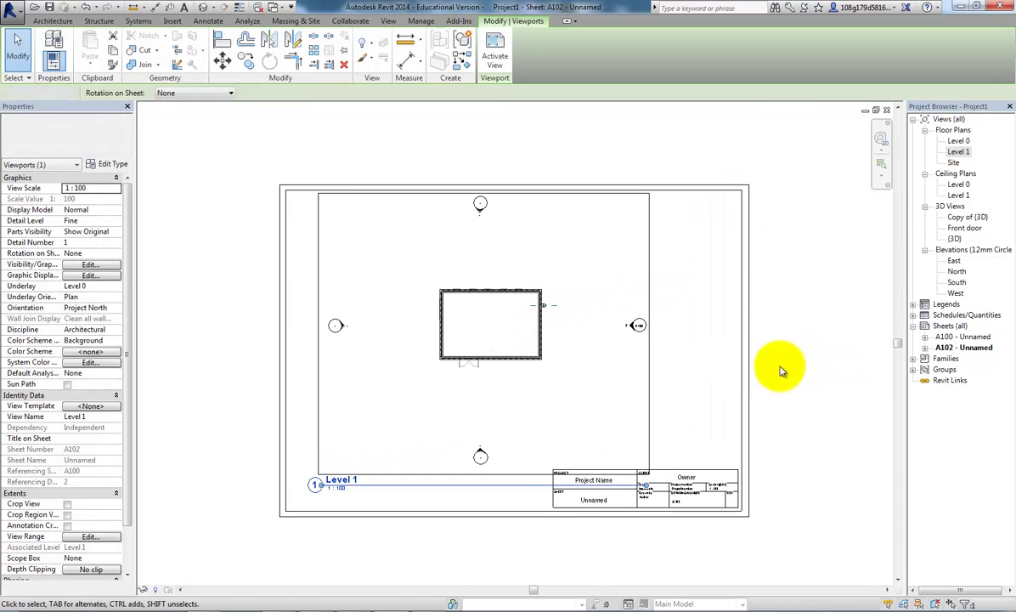
click(735, 335)
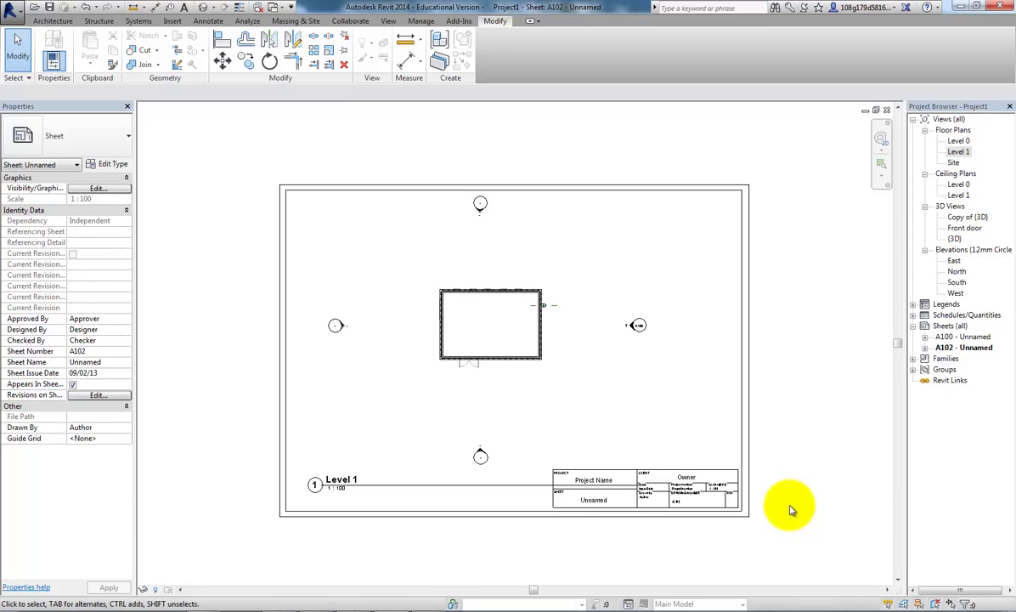
scroll(810, 332, up, 1)
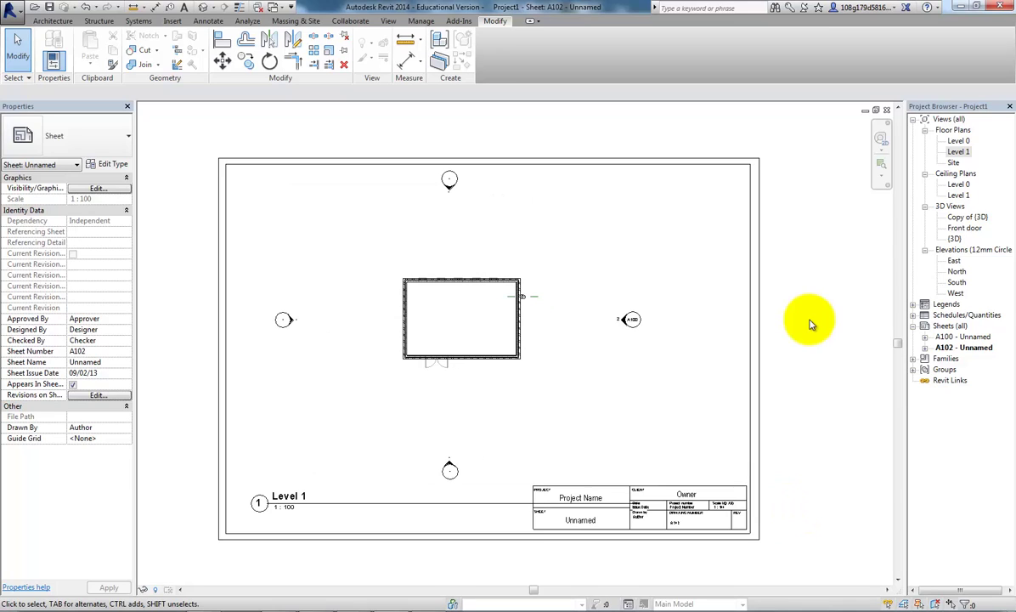